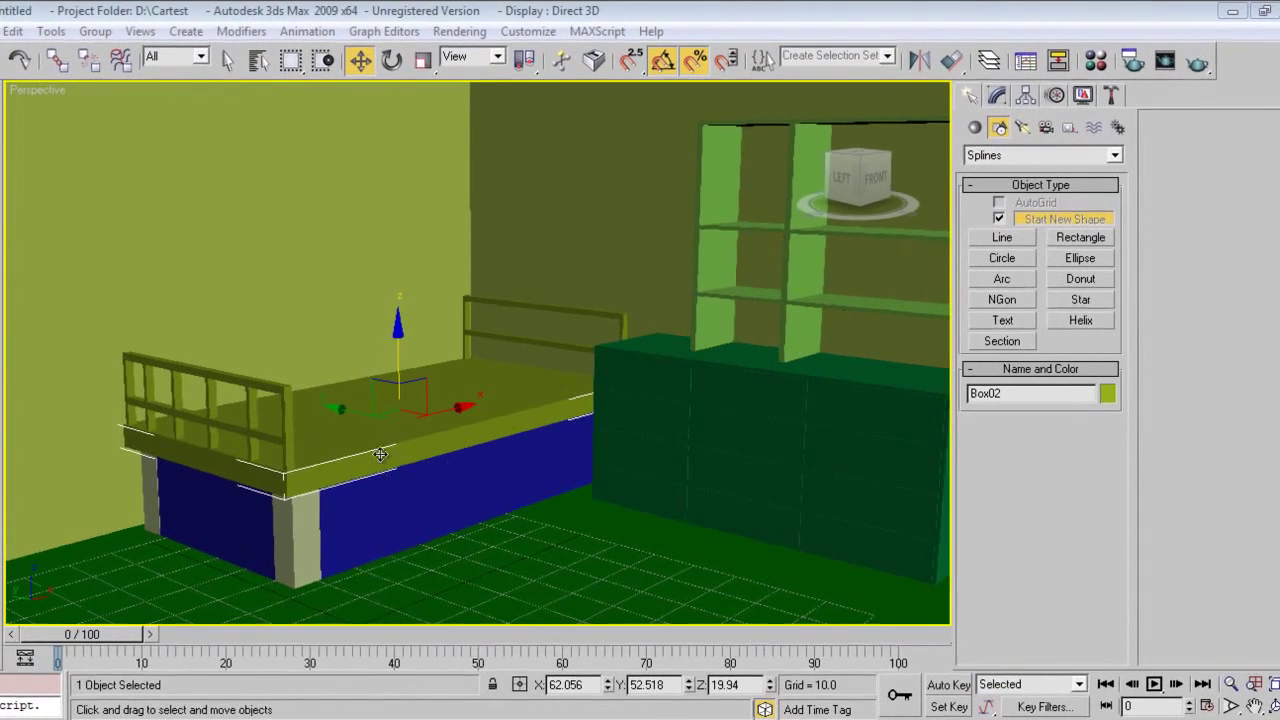
- Clone the mattress board straight up as a single copy at about Z 76 for the upper bunk
scroll(646, 460, down, 5)
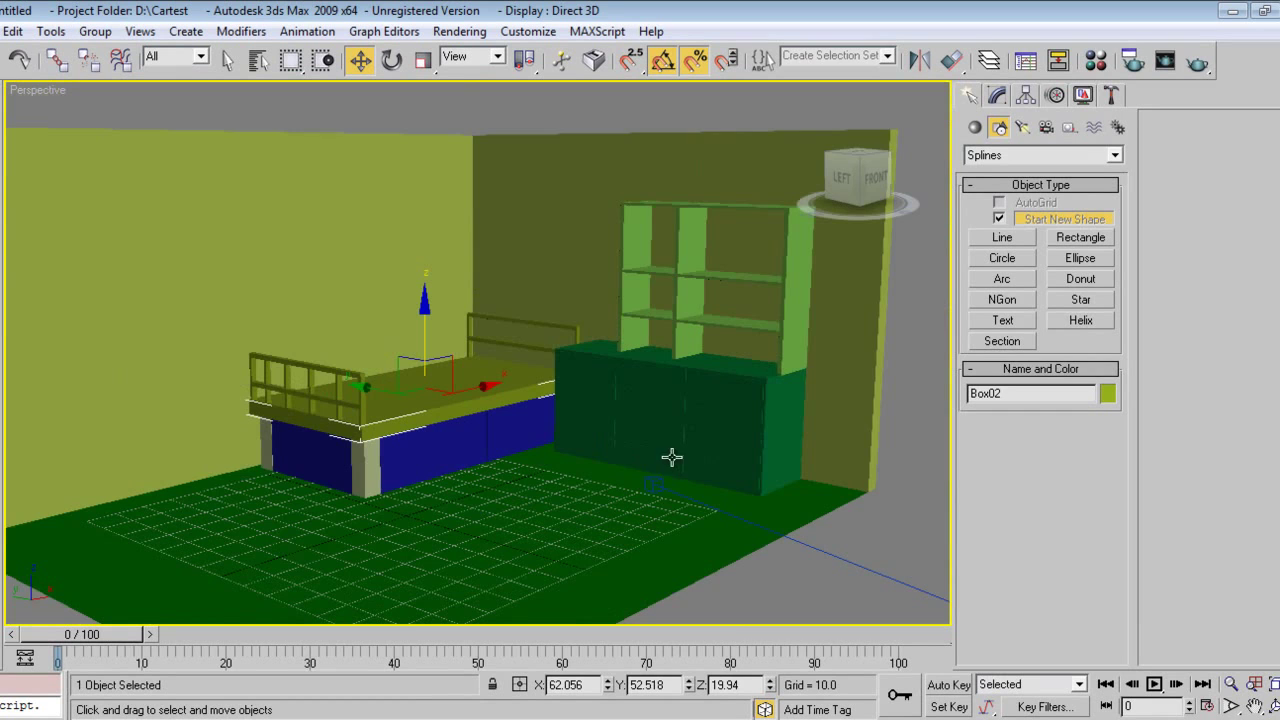
scroll(614, 451, up, 4)
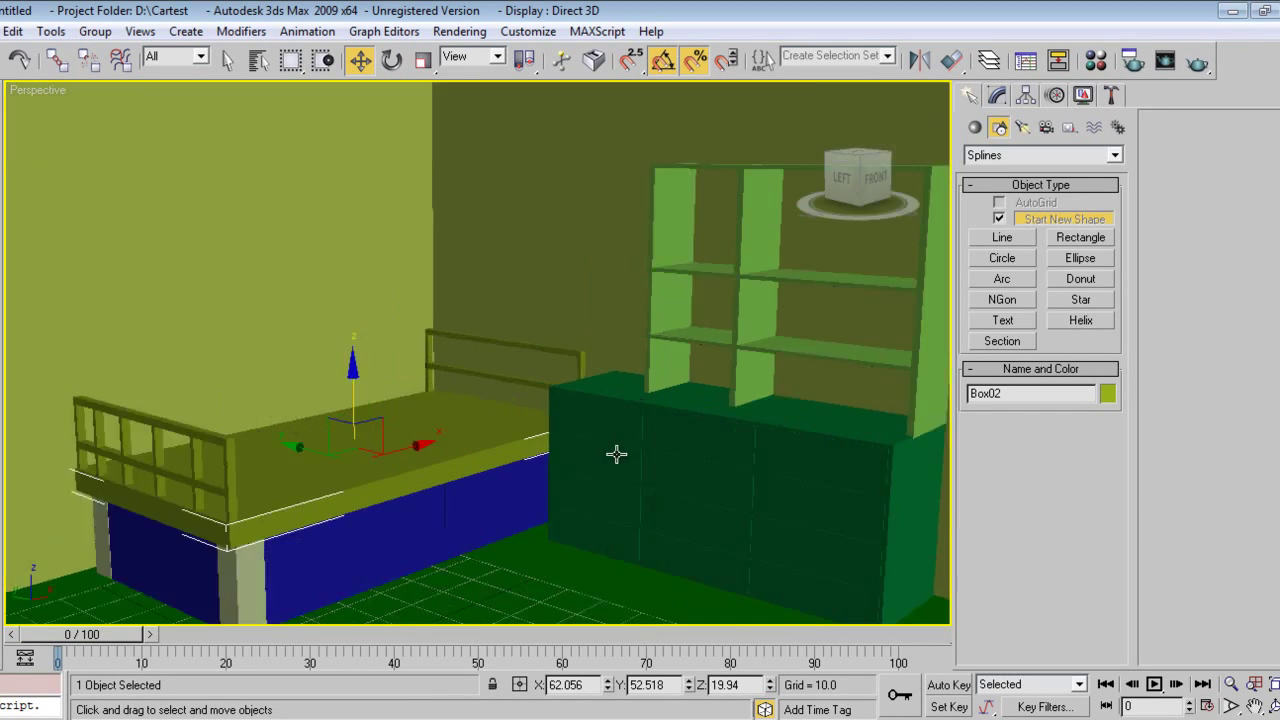
scroll(646, 449, down, 4)
middle_drag(646, 449, 480, 430)
scroll(427, 434, up, 4)
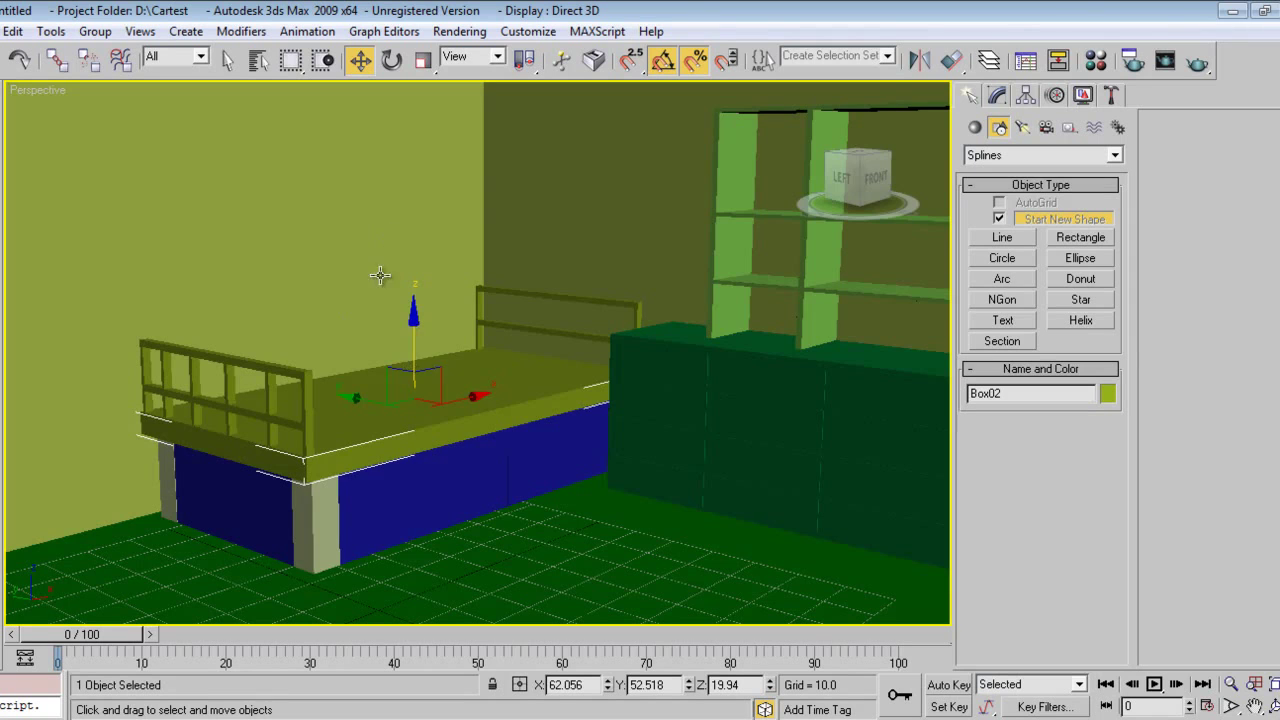
middle_drag(380, 275, 413, 262)
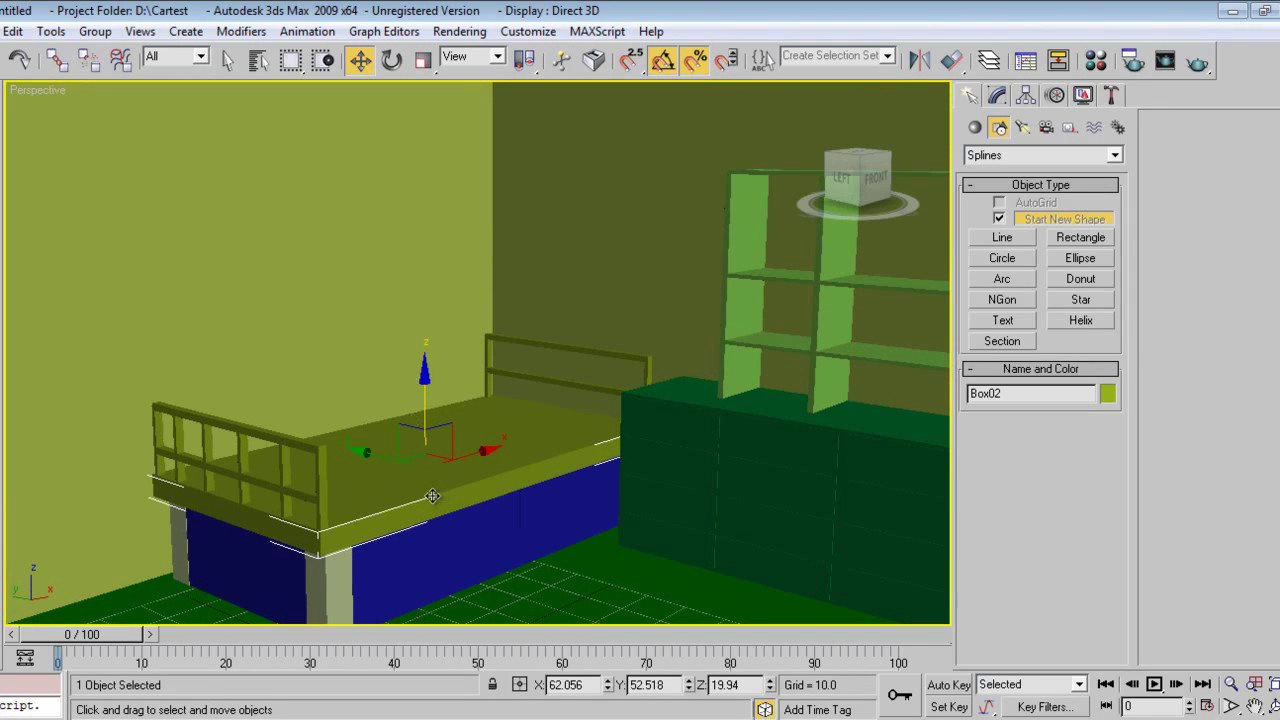
shift+drag(427, 380, 429, 162)
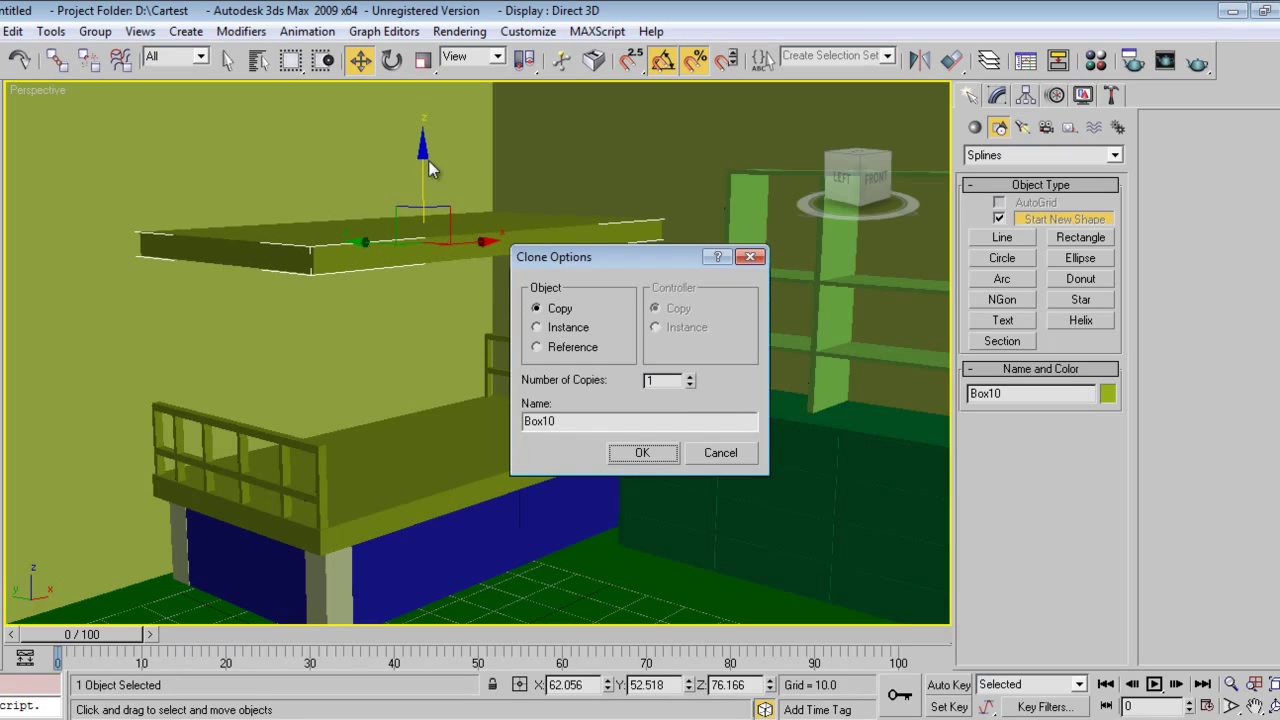
click(641, 456)
- Open the lower bunk's foot railing for editing at the Vertex level of its editable spline
click(322, 462)
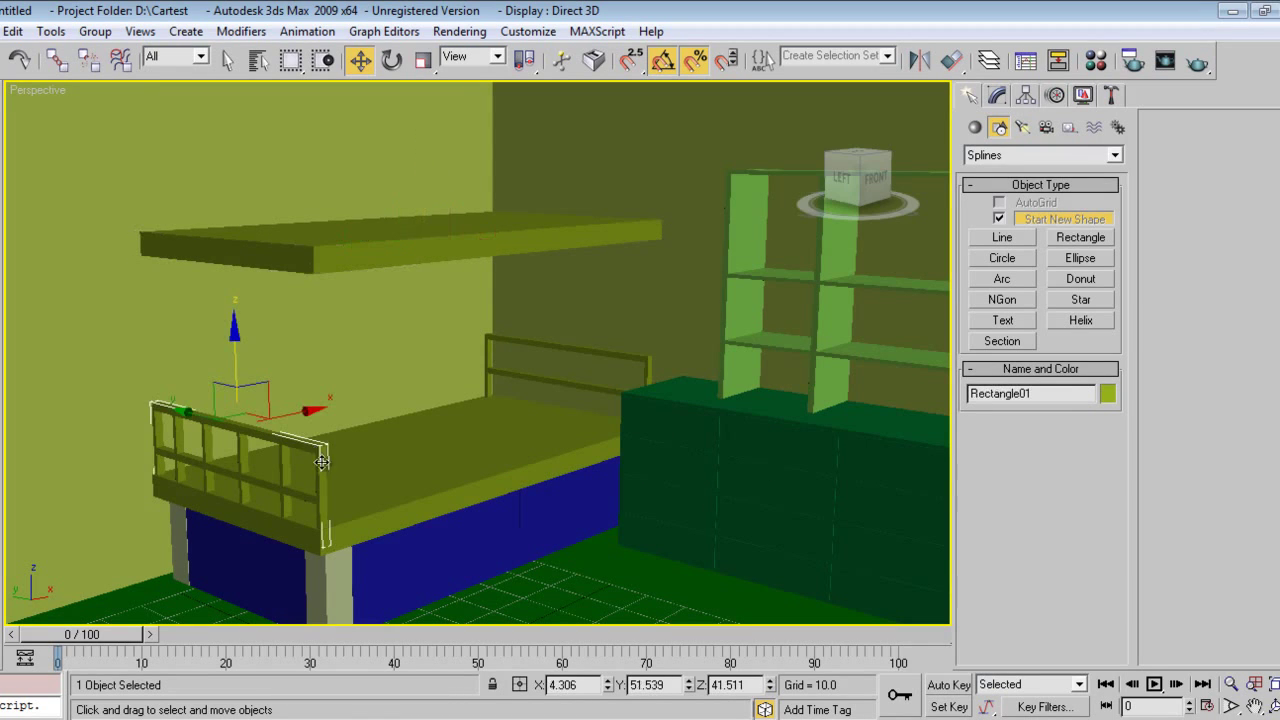
click(1025, 95)
click(1018, 265)
click(1009, 282)
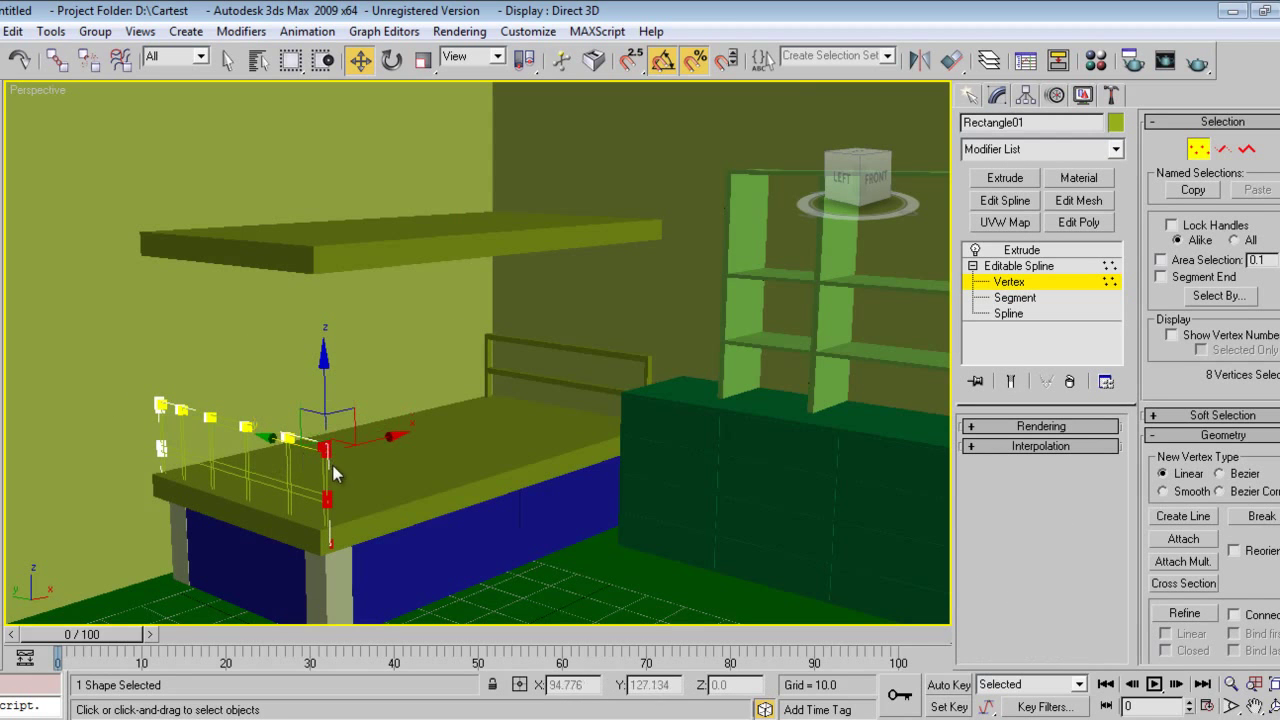
- Examine which spline and top vertices form the corner post at the open side of the foot railing
alt+middle_drag(318, 486, 414, 503)
scroll(386, 486, up, 3)
click(350, 525)
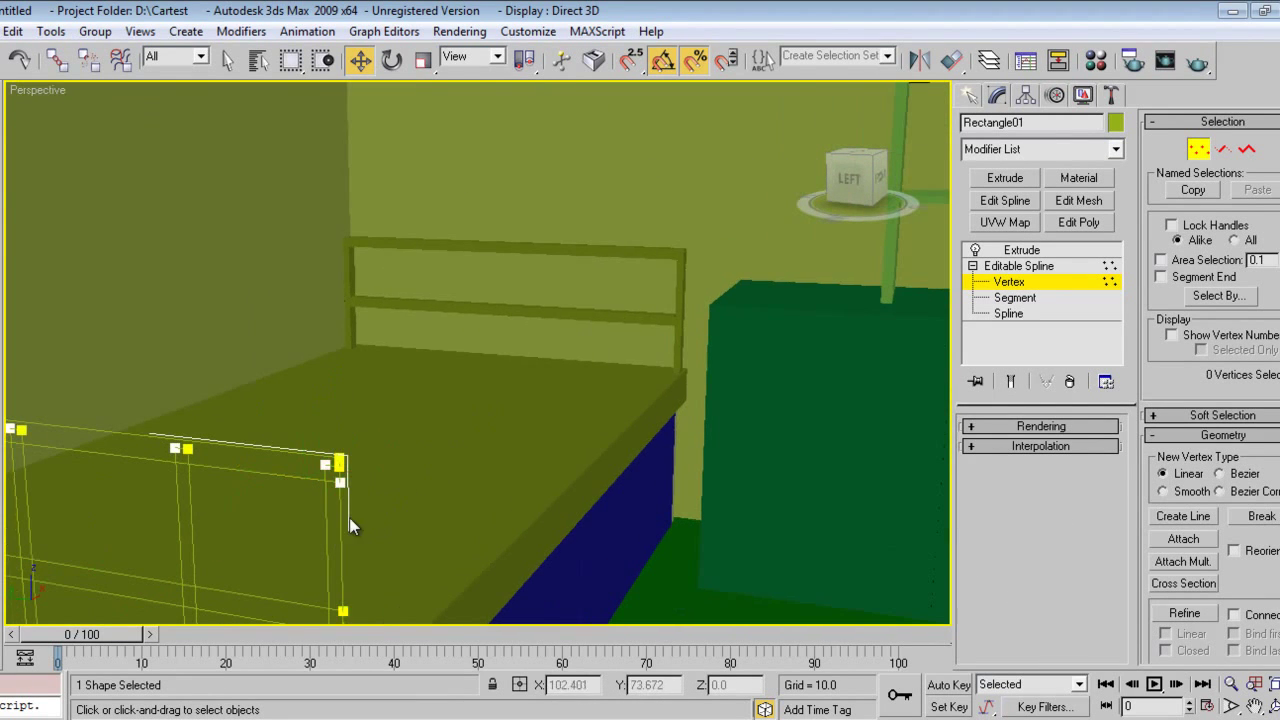
click(1008, 313)
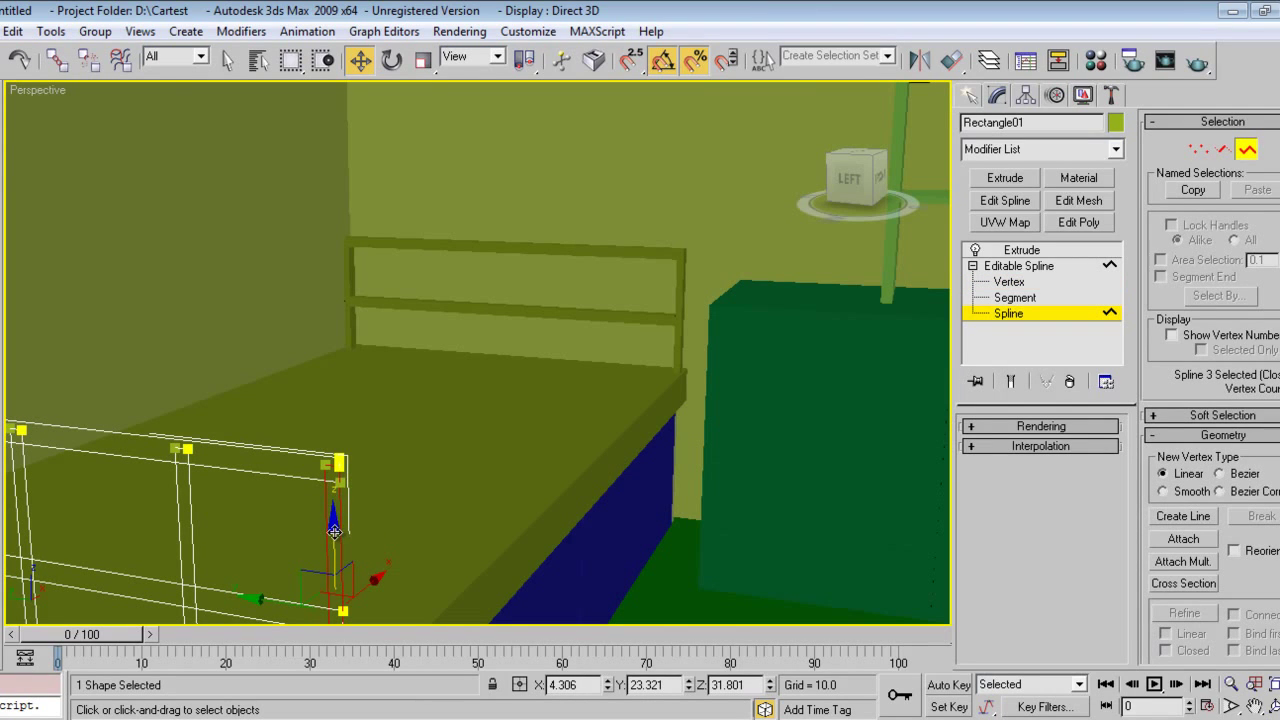
key(1)
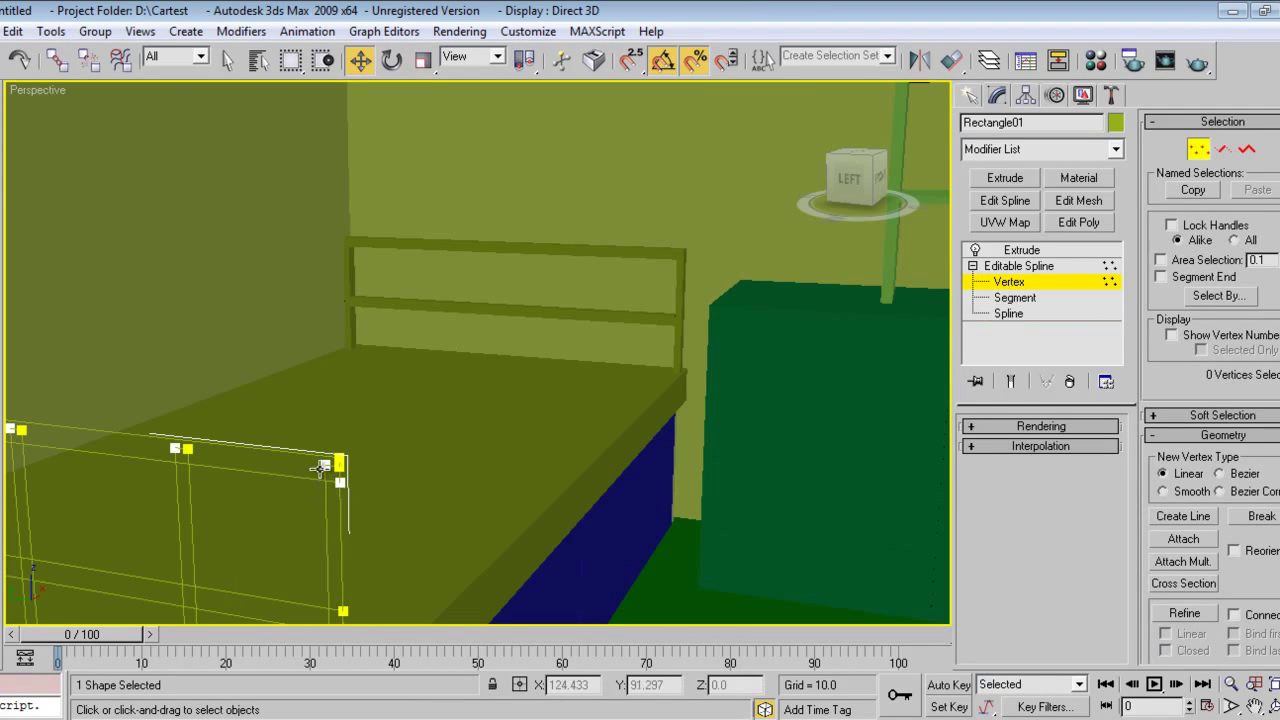
click(324, 466)
middle_drag(337, 490, 568, 88)
scroll(467, 439, down, 8)
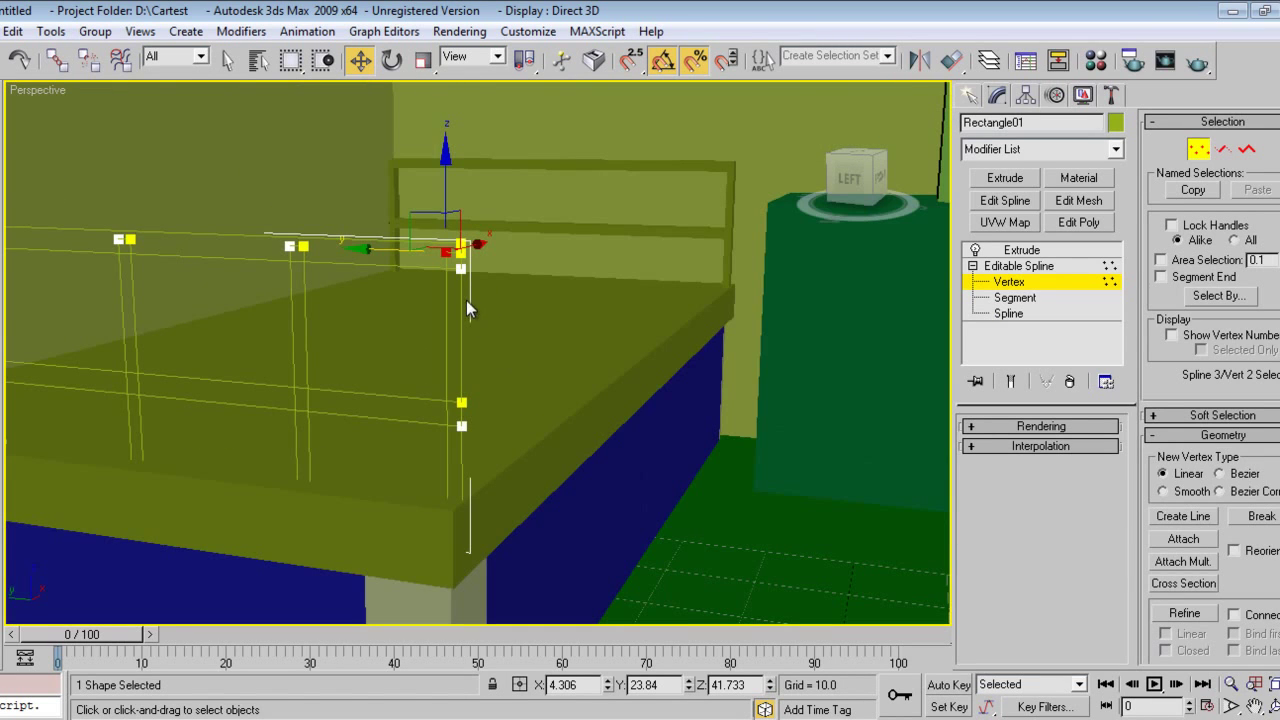
scroll(467, 300, up, 3)
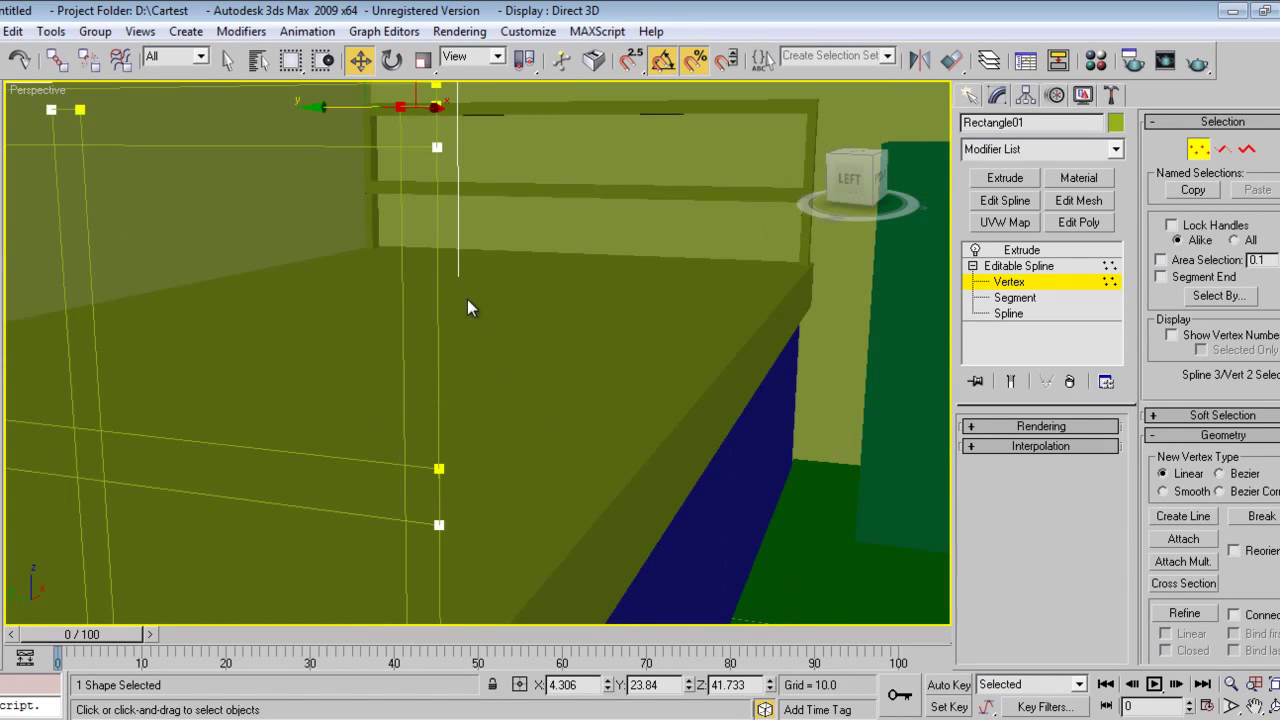
click(1002, 314)
key(alt+t)
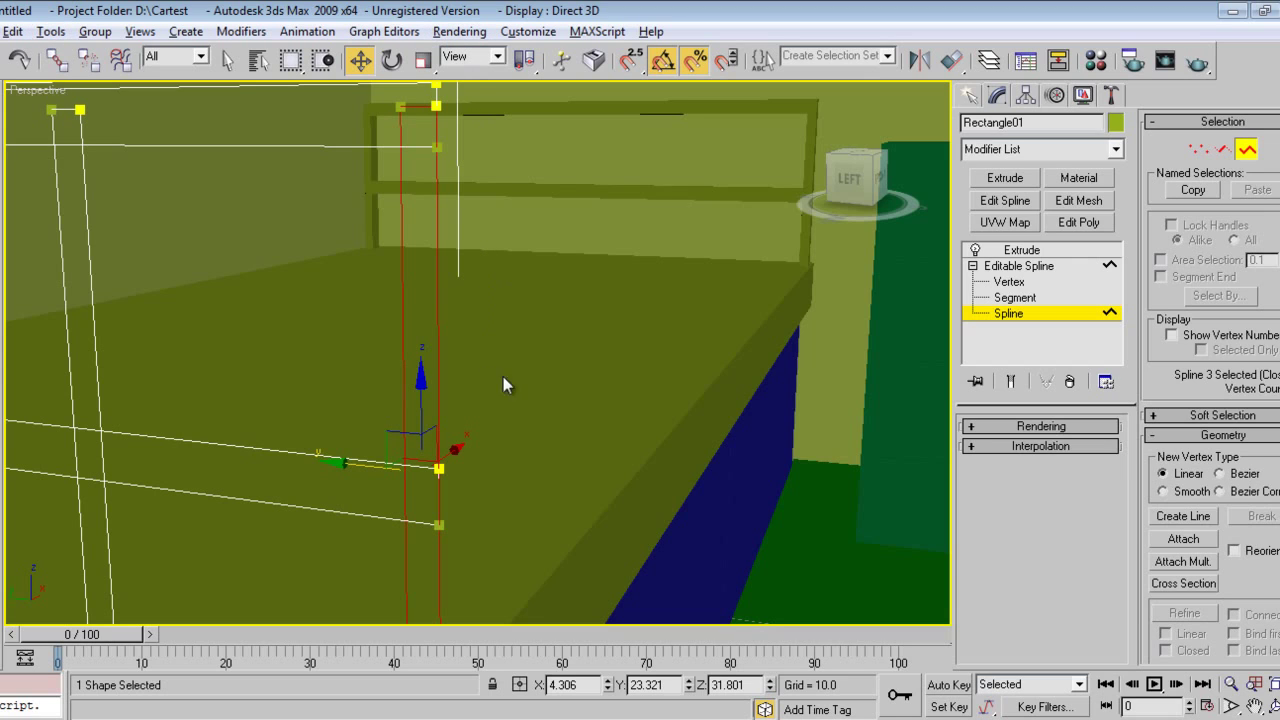
key(ctrl+p)
drag(549, 380, 583, 437)
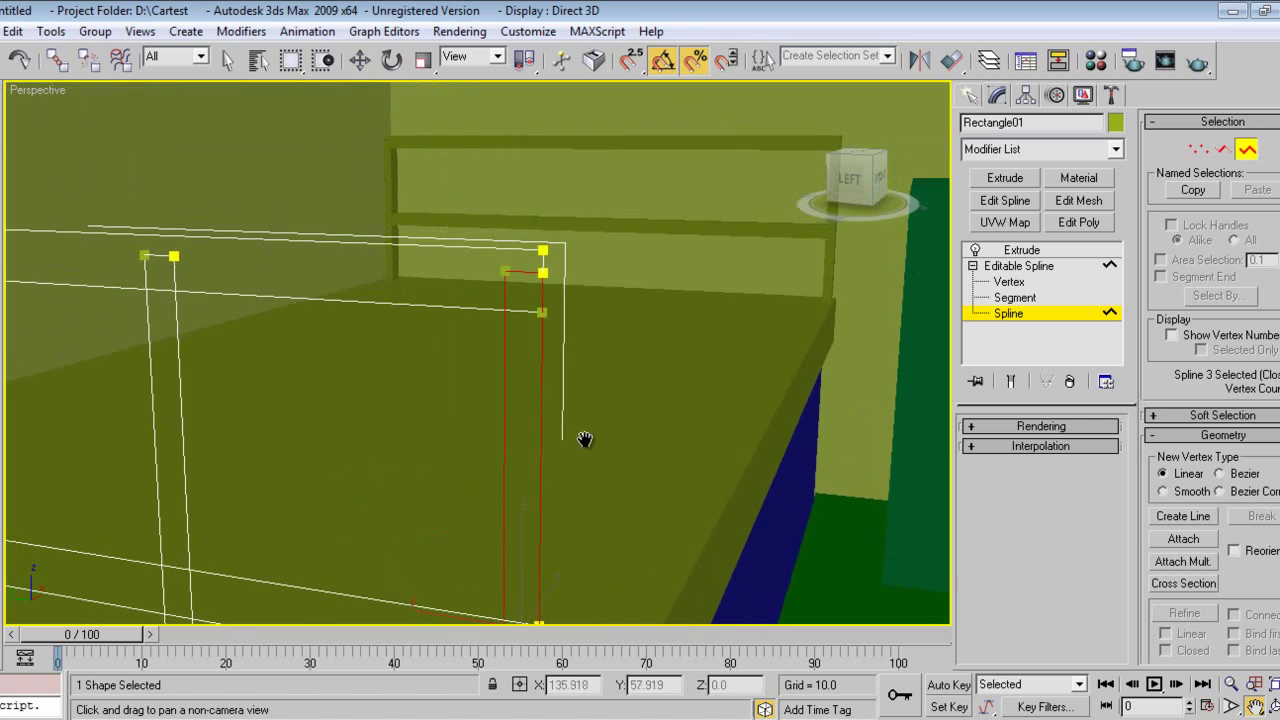
- Raise the two top vertices of the open-side corner post to the upper bunk board and show the extruded end result
click(1012, 282)
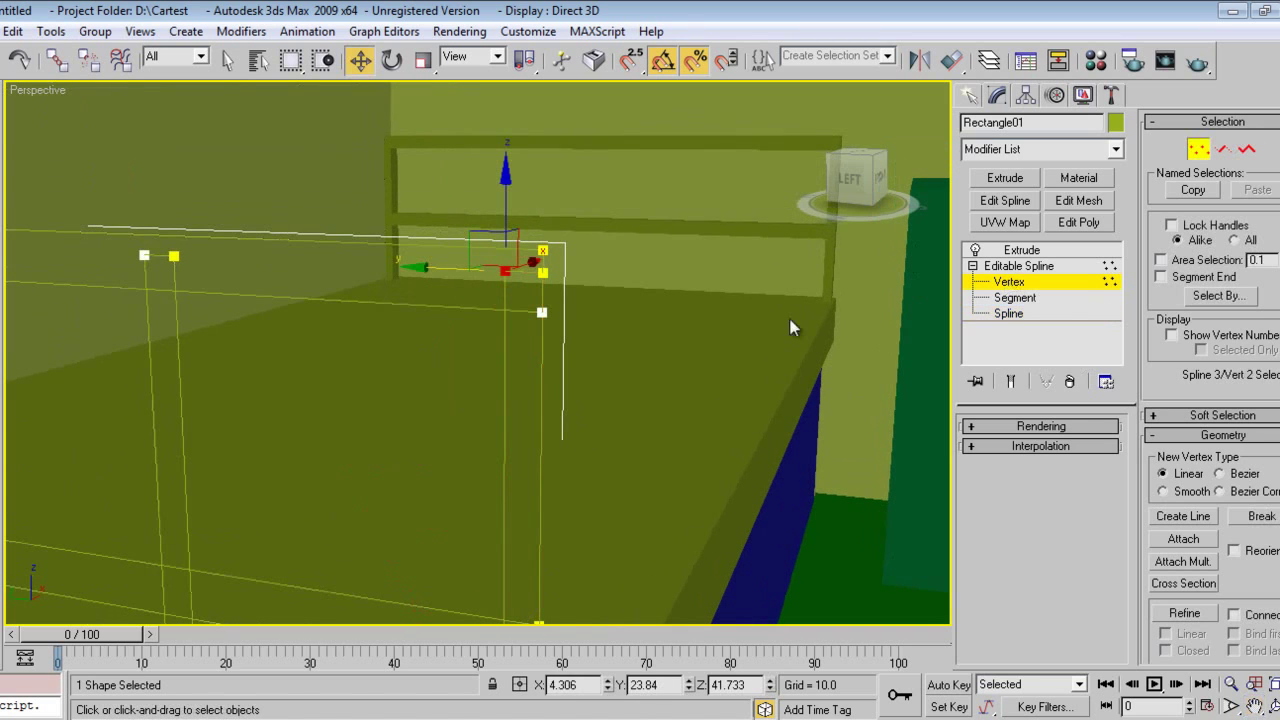
click(491, 277)
drag(541, 281, 561, 286)
scroll(564, 285, down, 6)
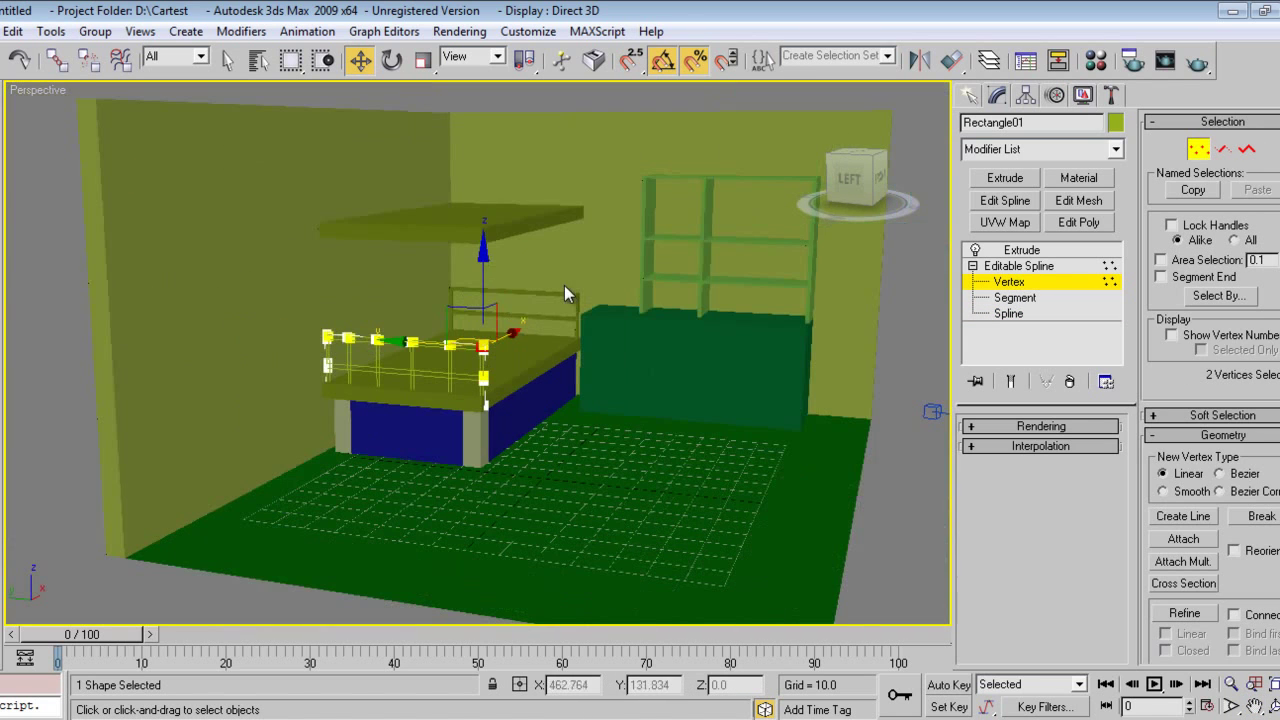
drag(486, 262, 494, 150)
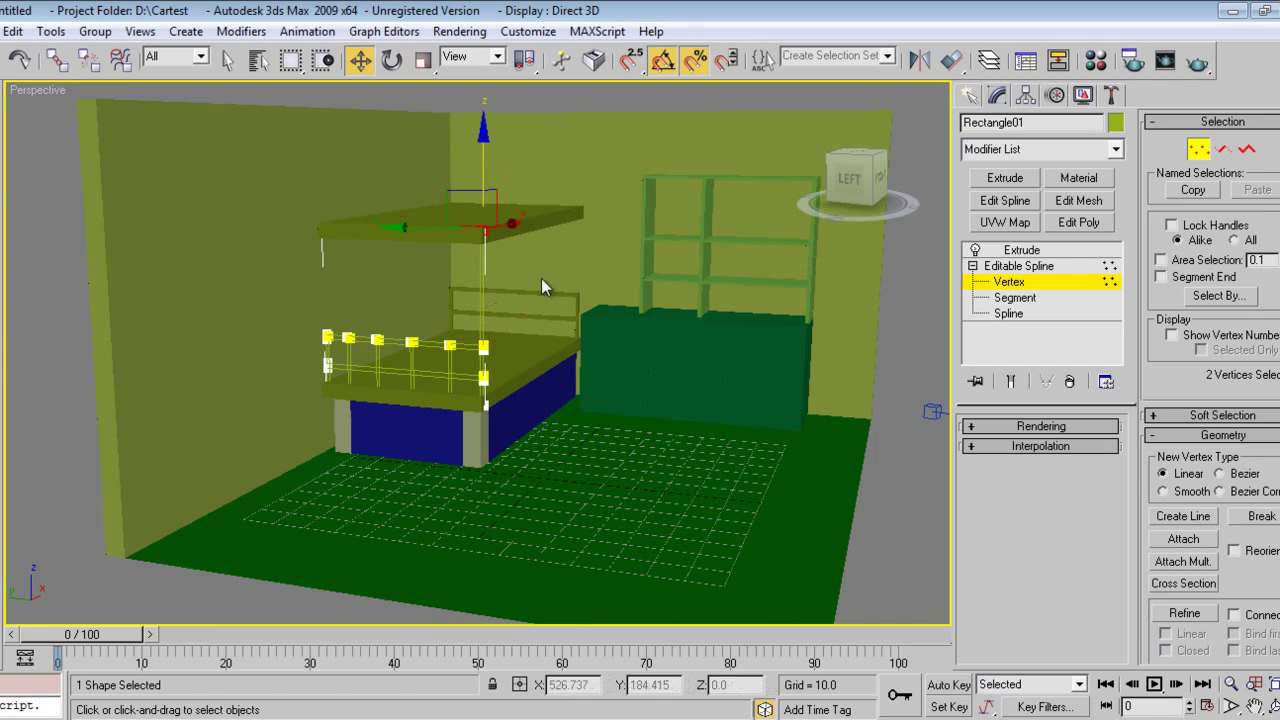
click(1011, 381)
scroll(357, 371, up, 5)
scroll(468, 462, down, 2)
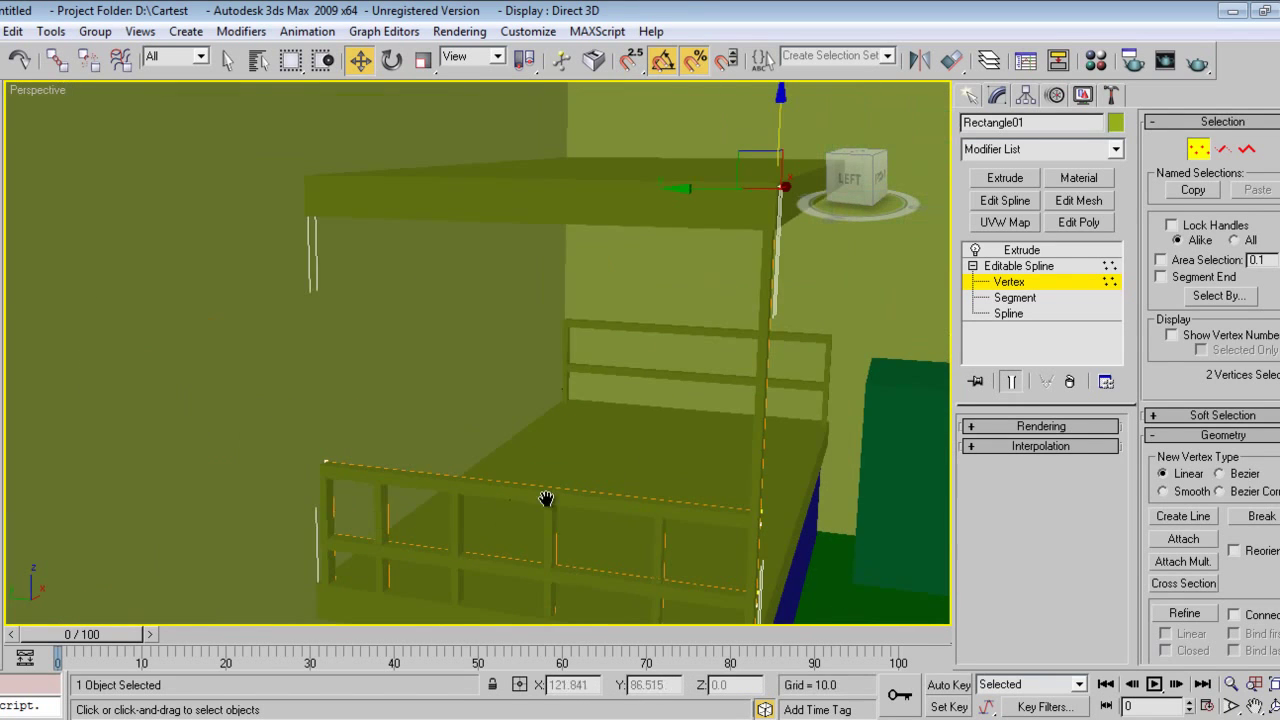
- In wireframe display, raise the two top vertices of the wall-side corner post to the upper bunk board
key(F3)
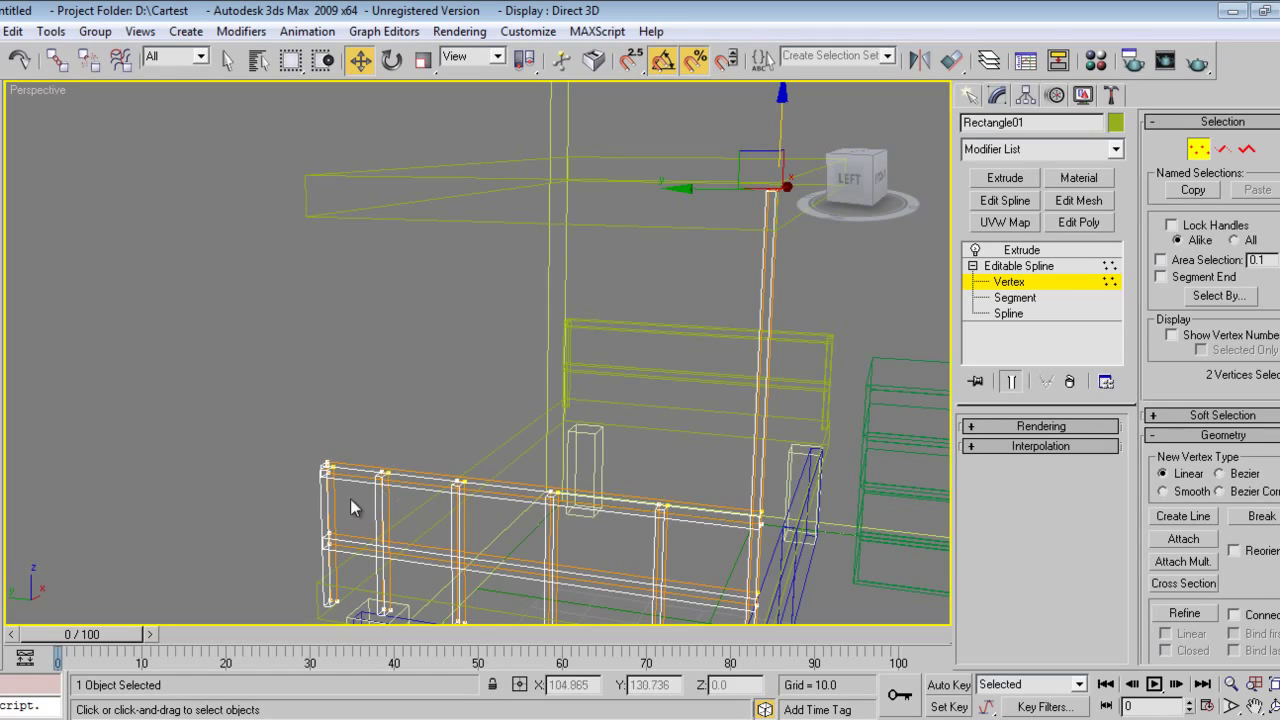
click(1011, 382)
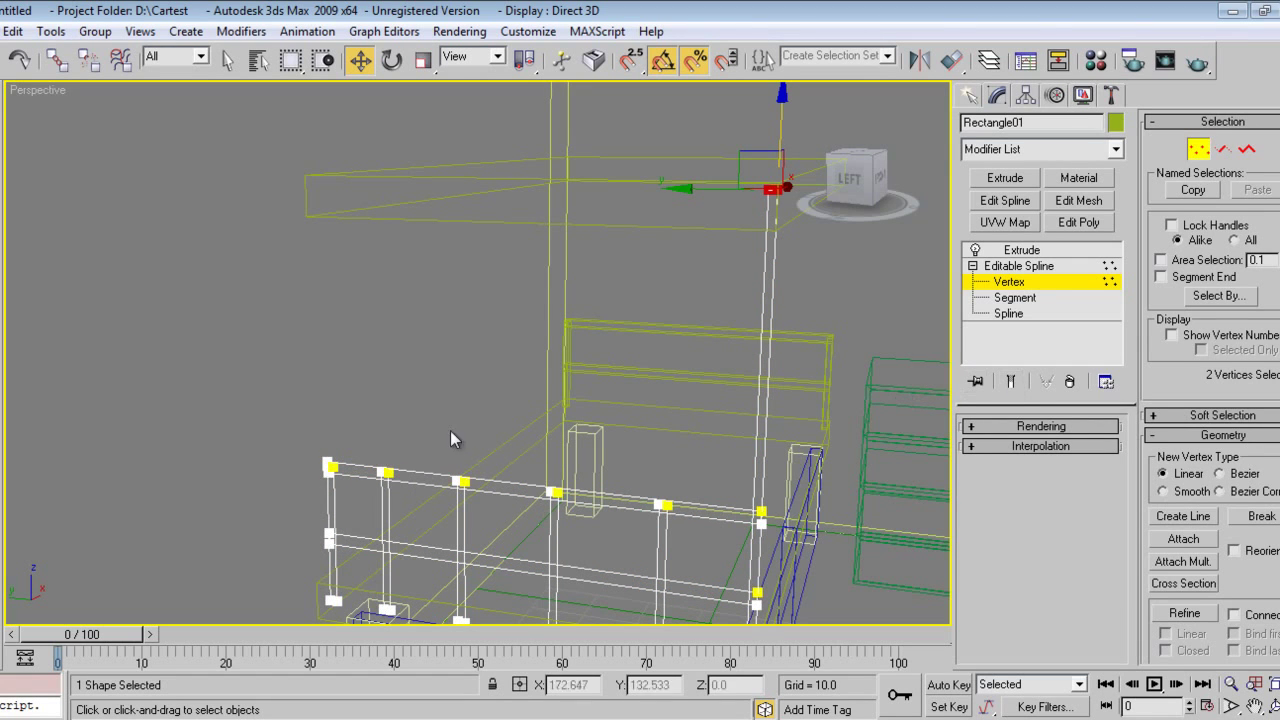
scroll(339, 484, up, 4)
middle_drag(339, 484, 519, 324)
click(386, 411)
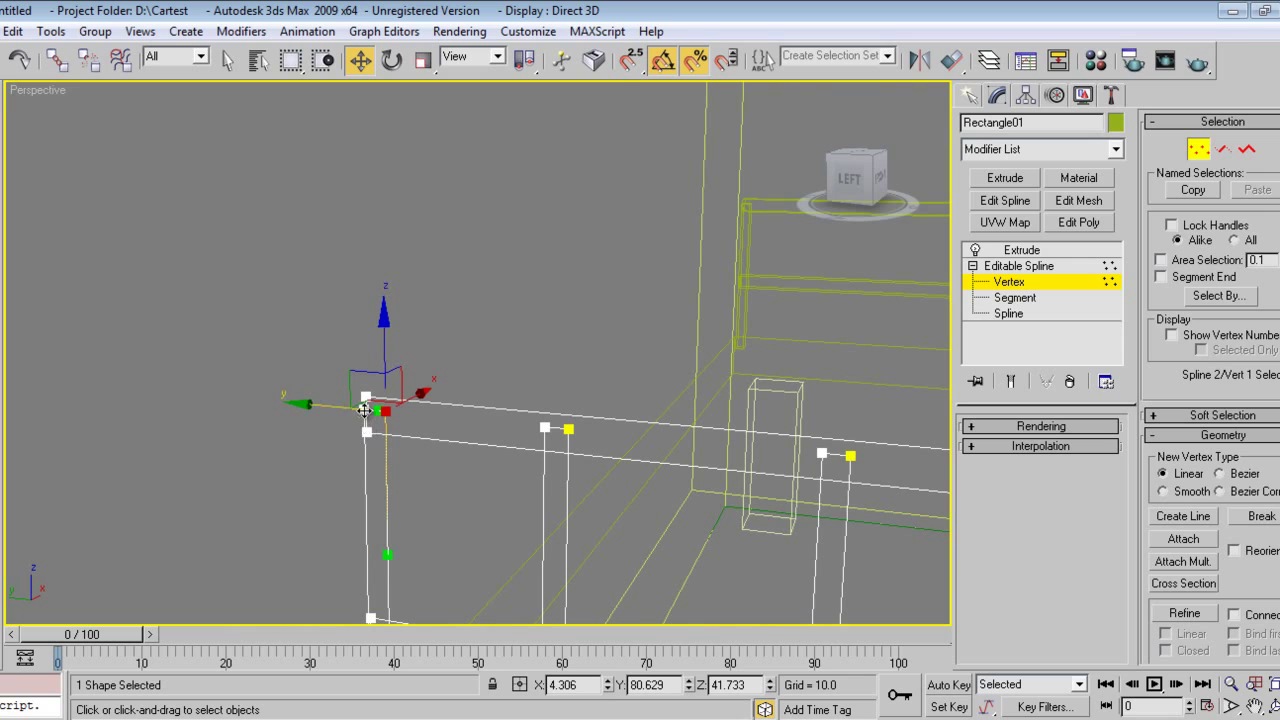
ctrl+click(366, 410)
drag(385, 336, 385, 116)
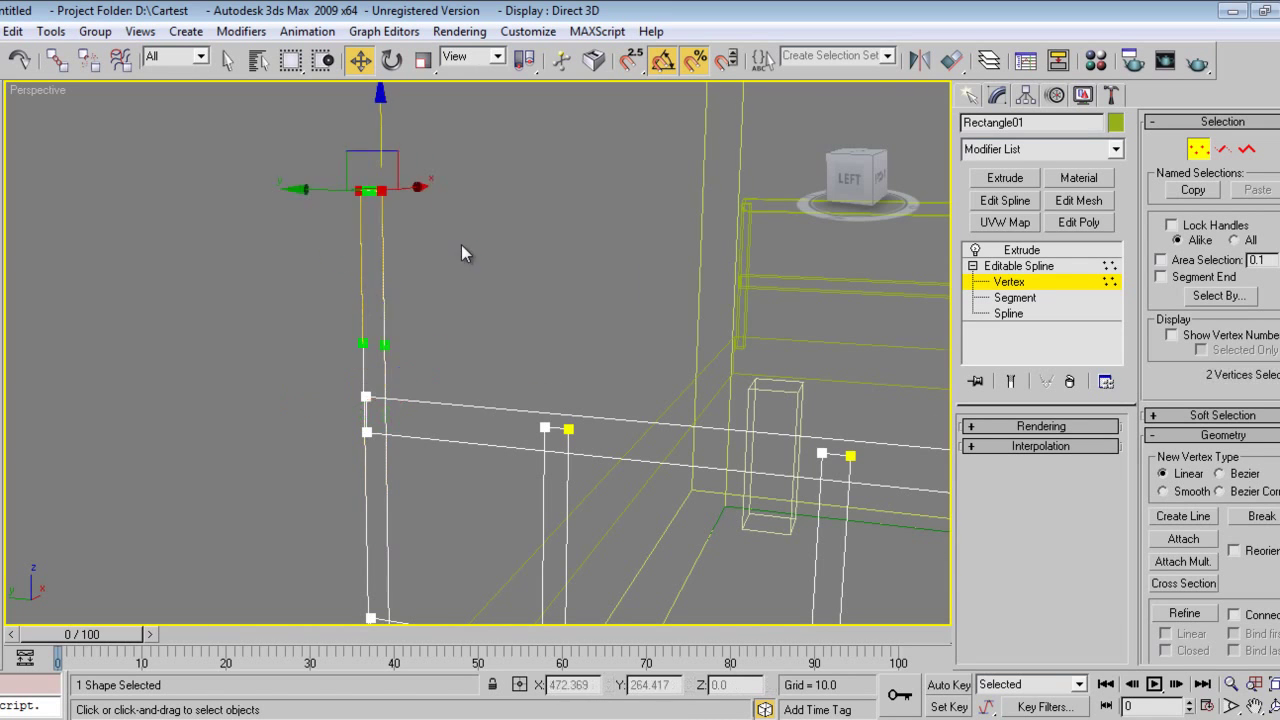
scroll(534, 219, down, 6)
scroll(518, 261, up, 2)
drag(483, 316, 455, 123)
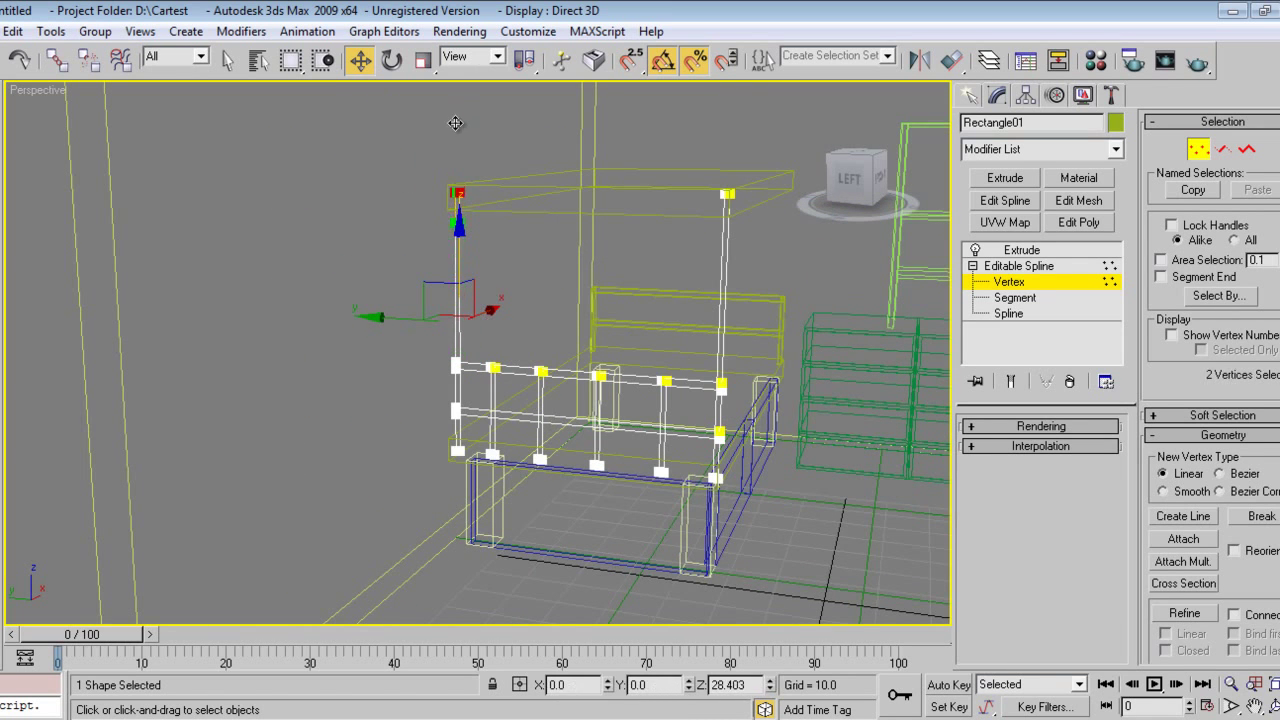
- Return the foot railing to its Extrude level, restore the shaded display and leave modifier editing
click(1022, 249)
key(F3)
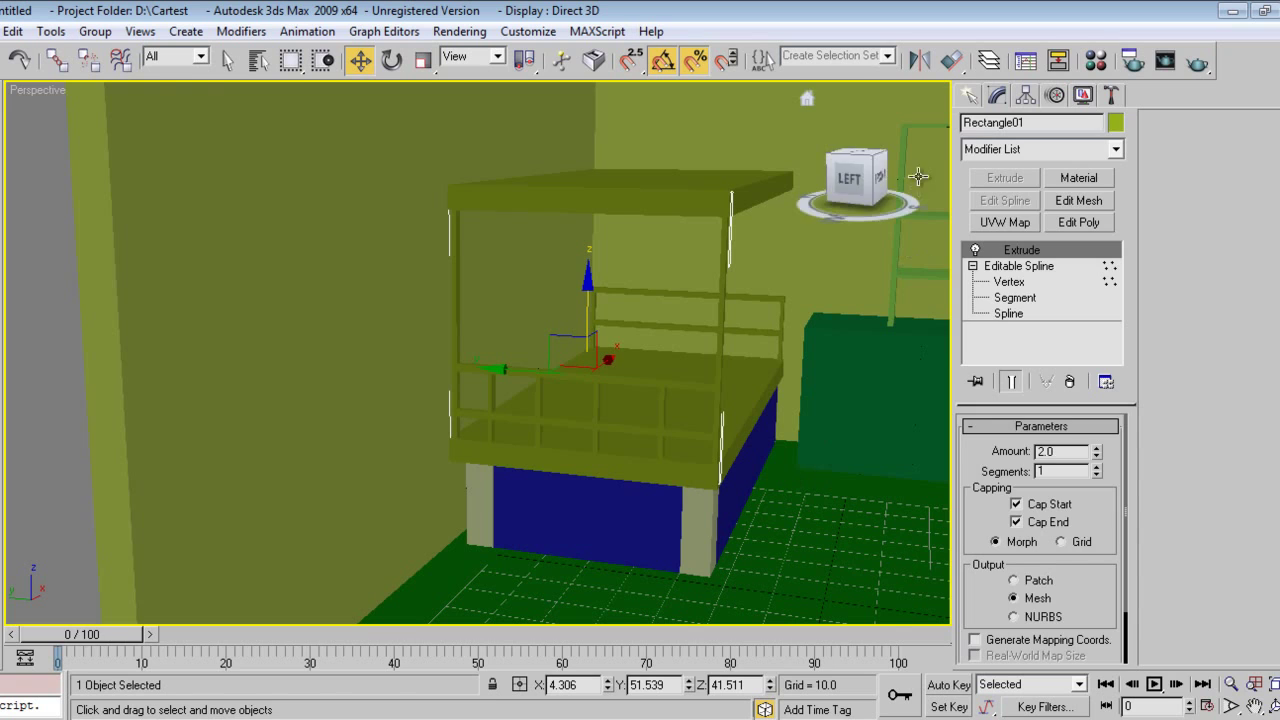
click(972, 95)
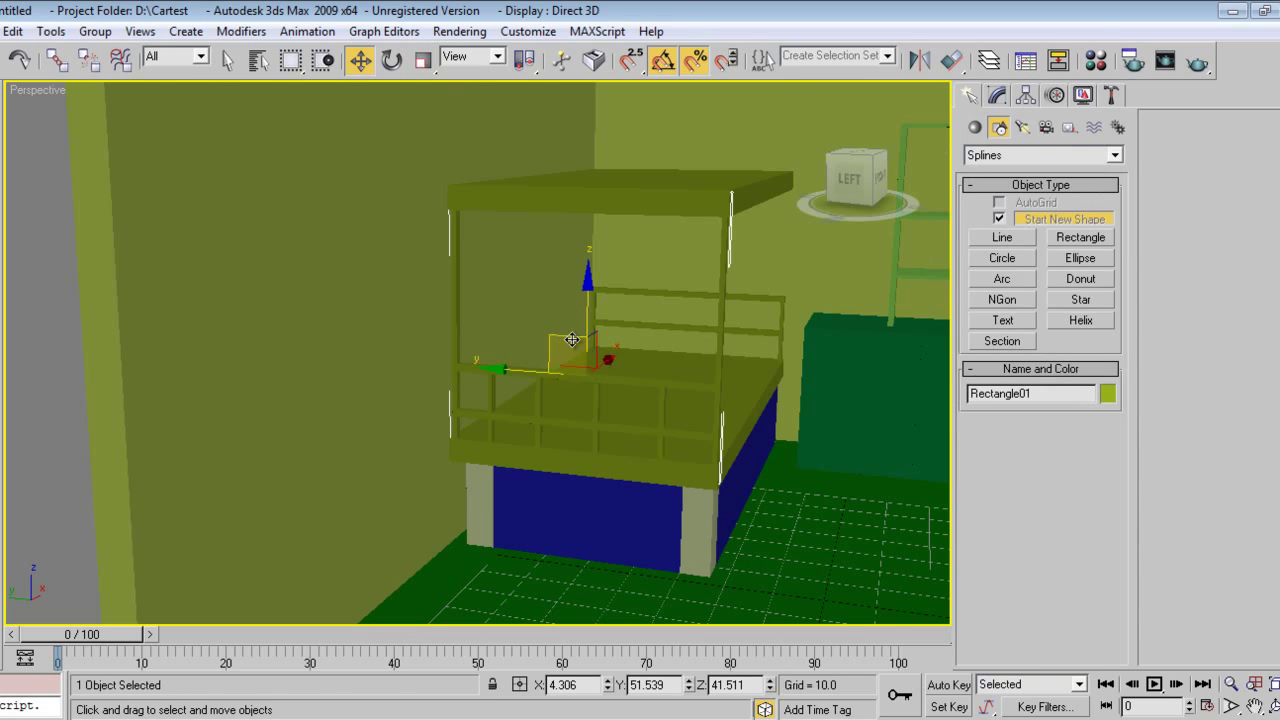
- Clone the foot railing upward as a copy at about Z 99.7 onto the upper bunk board
mouse_move(586, 310)
shift+mouse_down()
mouse_move(600, 27)
mouse_move(692, 236)
shift+mouse_up()
click(631, 449)
middle_drag(683, 334, 666, 463)
- Convert the four top post vertices of the upper bunk's railing to Corner and lower them to the top rail
click(1007, 96)
click(972, 266)
click(1009, 281)
middle_drag(626, 214, 620, 319)
drag(325, 157, 705, 242)
right_click(502, 247)
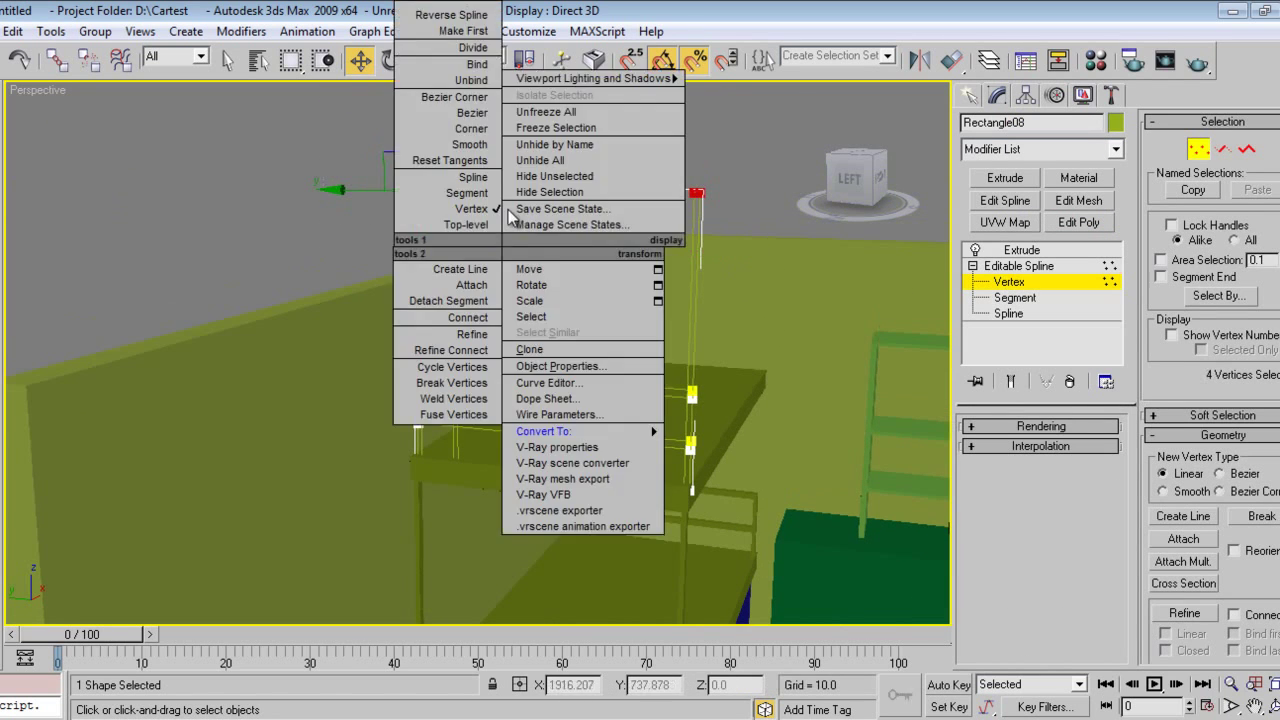
click(472, 128)
drag(417, 108, 397, 290)
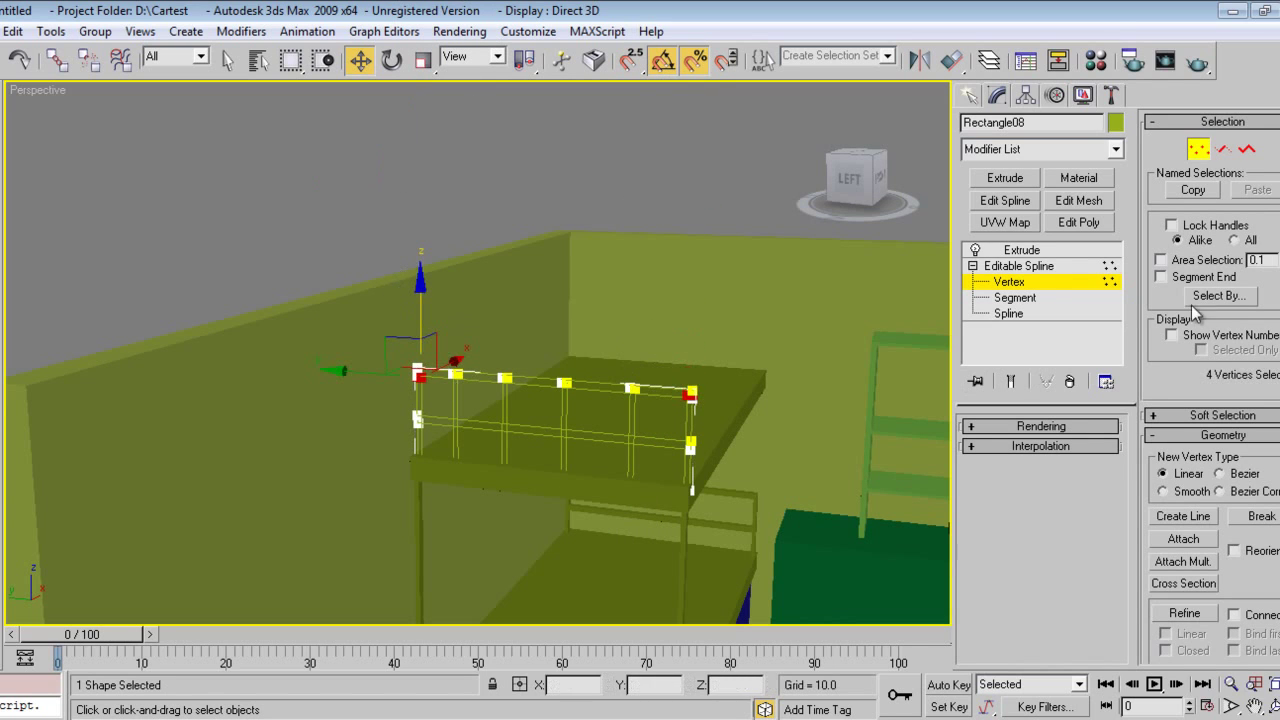
- Delete the four inner vertical bar splines from the upper bunk's railing
click(1012, 313)
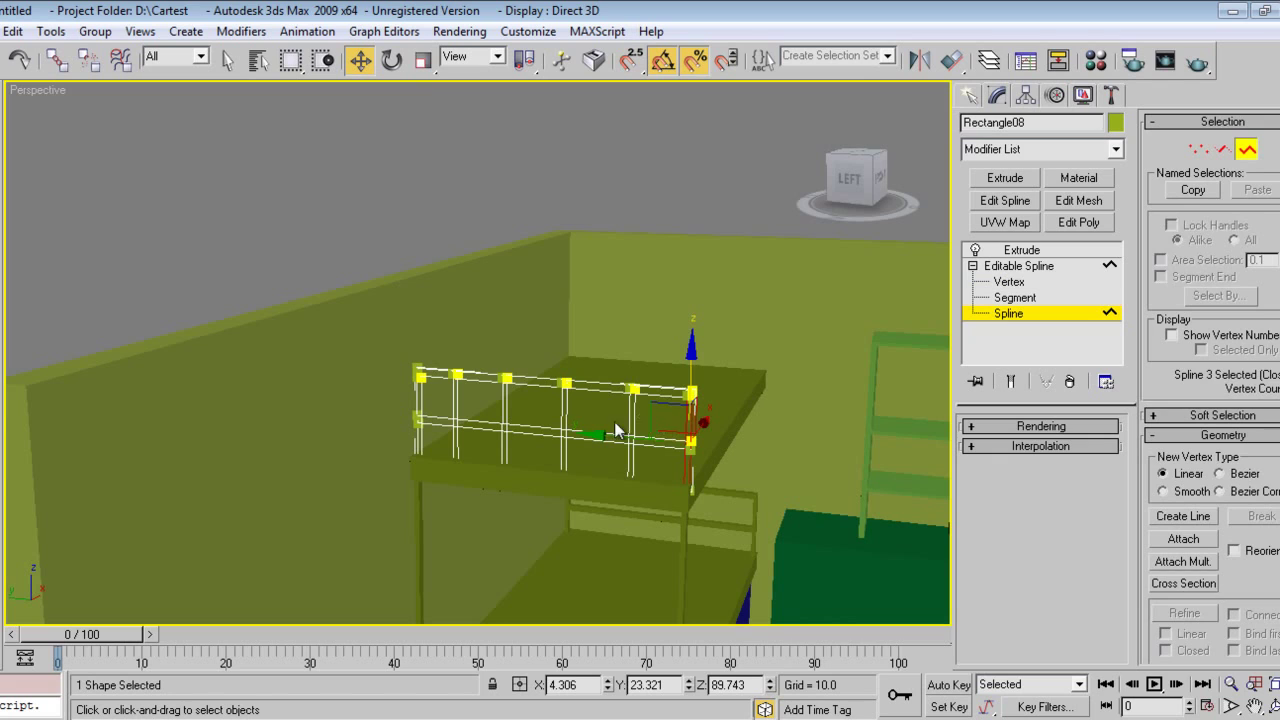
click(477, 235)
click(563, 409)
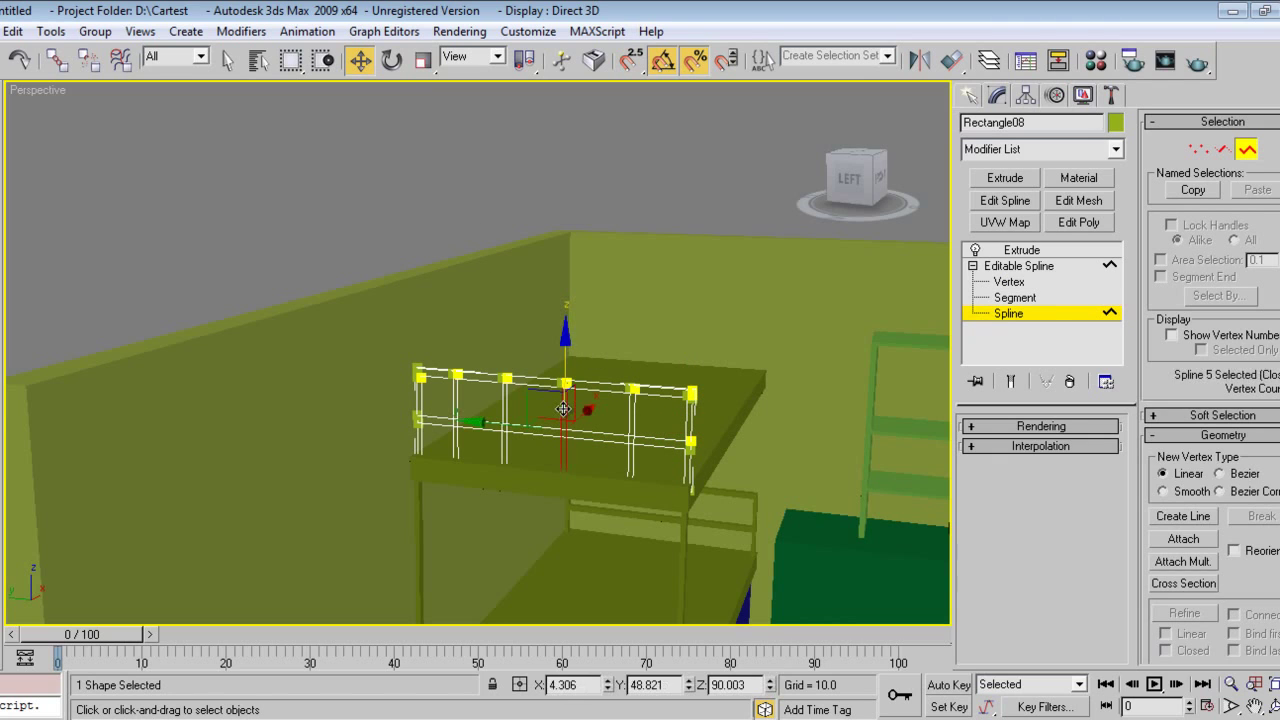
key(Delete)
click(630, 421)
key(Delete)
click(505, 420)
key(Delete)
click(457, 420)
key(Delete)
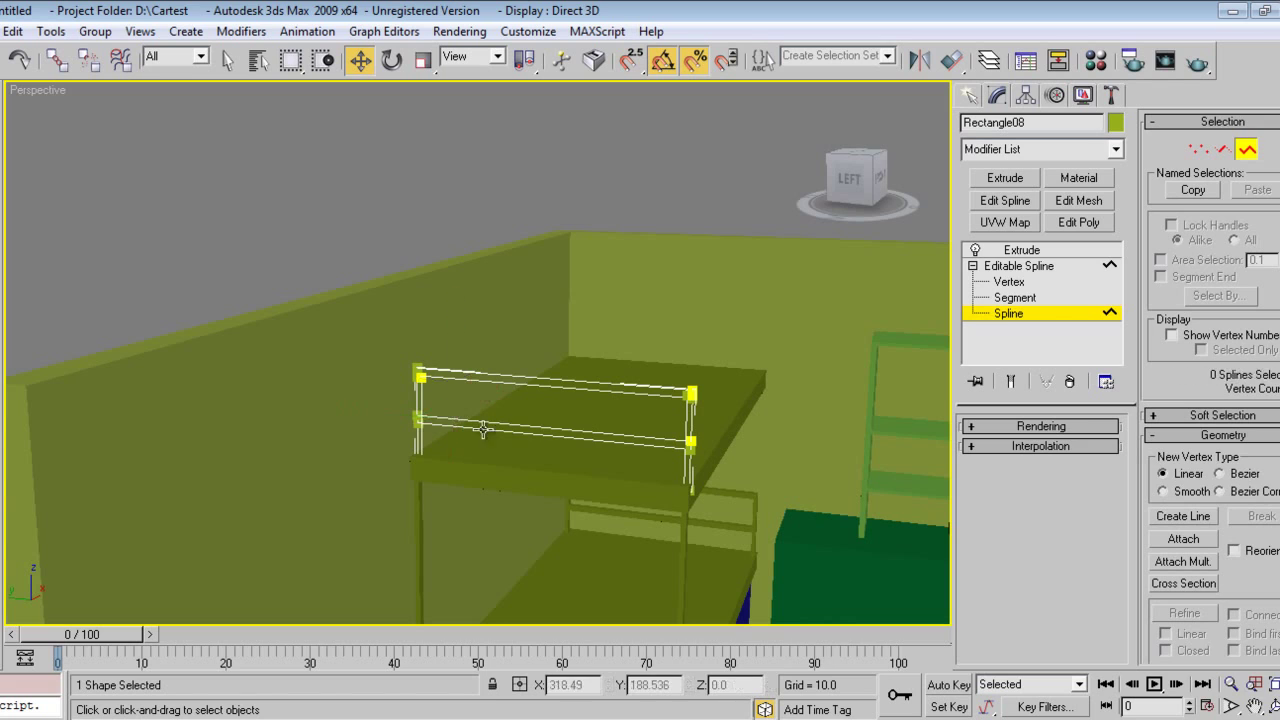
- Thicken both horizontal rails of the upper railing by raising the lower rail's upper segment and lowering the top rail's bottom segment
click(489, 431)
click(1015, 297)
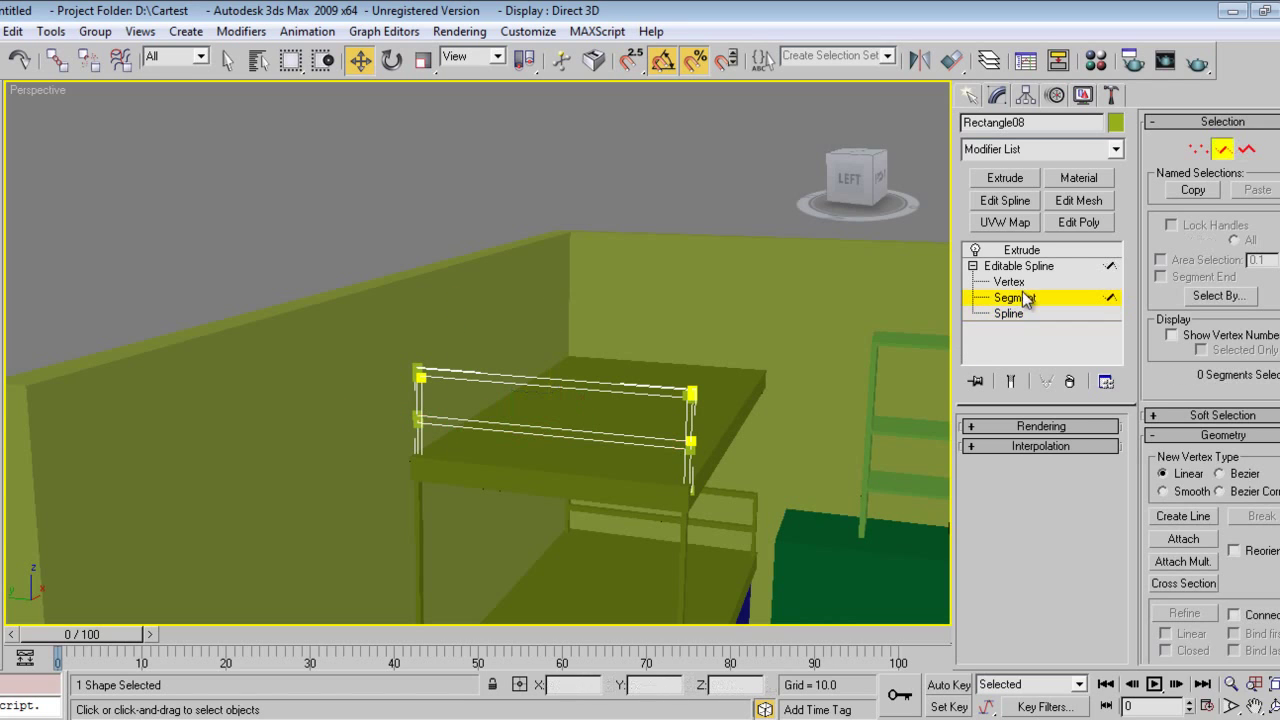
click(624, 431)
drag(555, 362, 570, 360)
click(589, 388)
drag(549, 297, 549, 310)
click(969, 96)
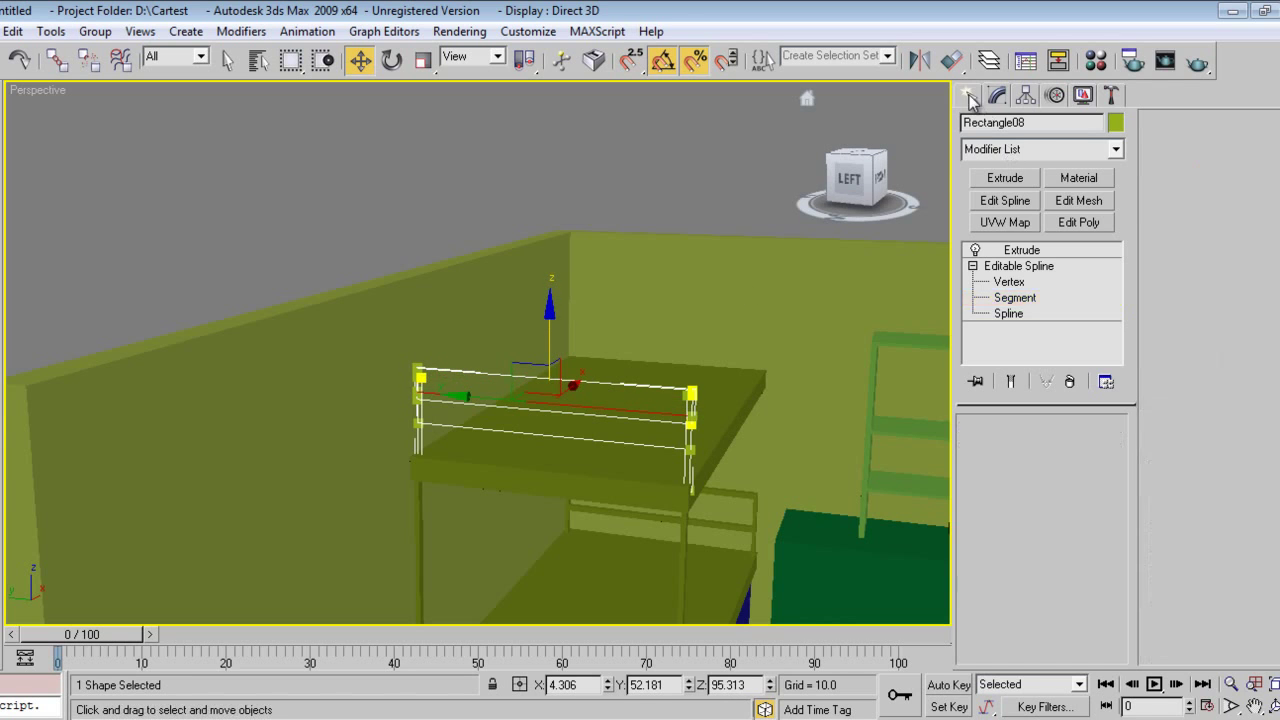
- Clone the upper railing along X as a copy at the head end of the upper bunk, at about X 120.6
alt+middle_drag(734, 528, 643, 563)
middle_drag(649, 450, 527, 500)
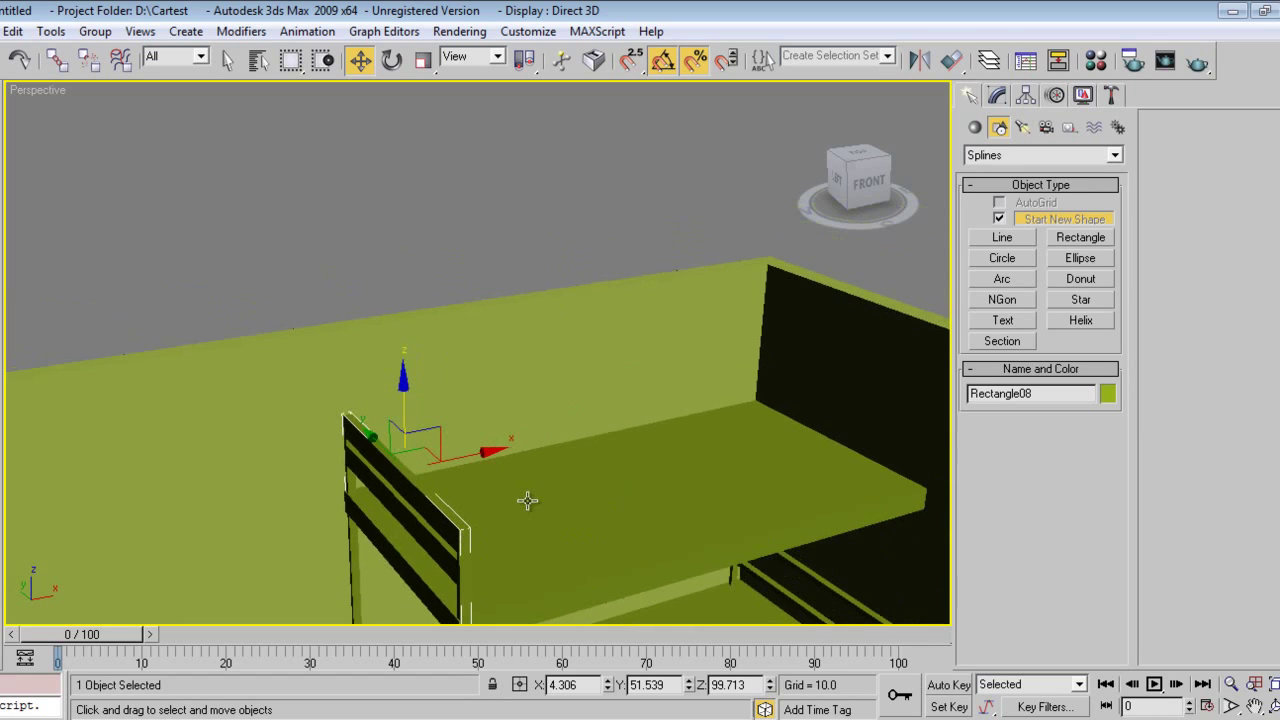
shift+drag(490, 458, 917, 396)
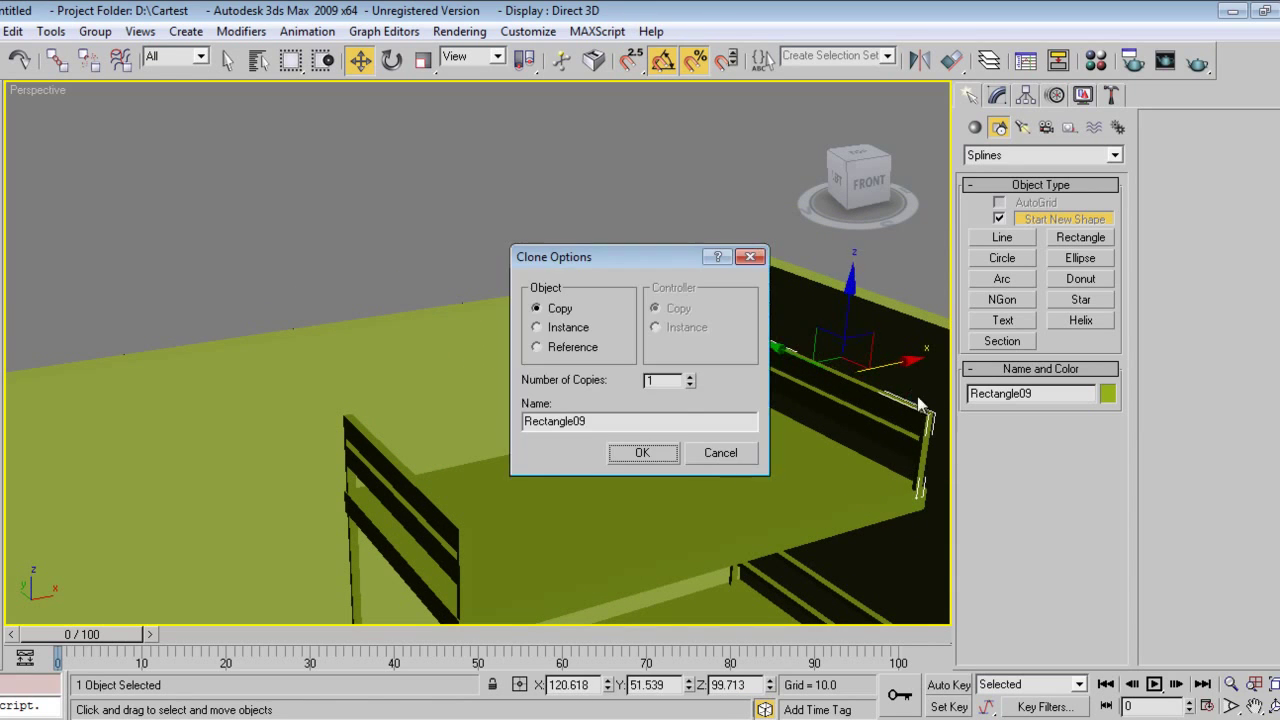
click(642, 453)
mouse_move(848, 467)
middle_down()
mouse_move(706, 383)
mouse_move(628, 307)
middle_up()
middle_drag(463, 462, 588, 449)
key(super)
key(super)
alt+middle_drag(440, 504, 510, 488)
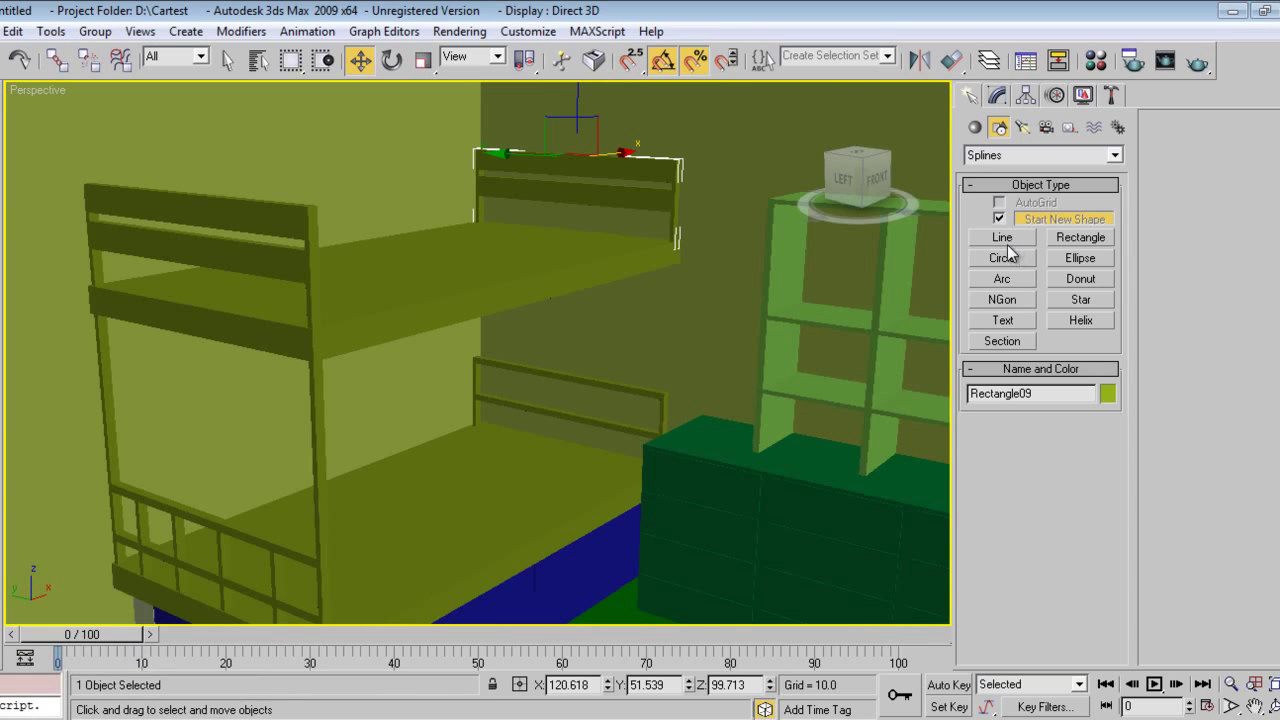
- Raise the two top vertices of the lower head-end railing's front post up to the upper bunk board
click(664, 412)
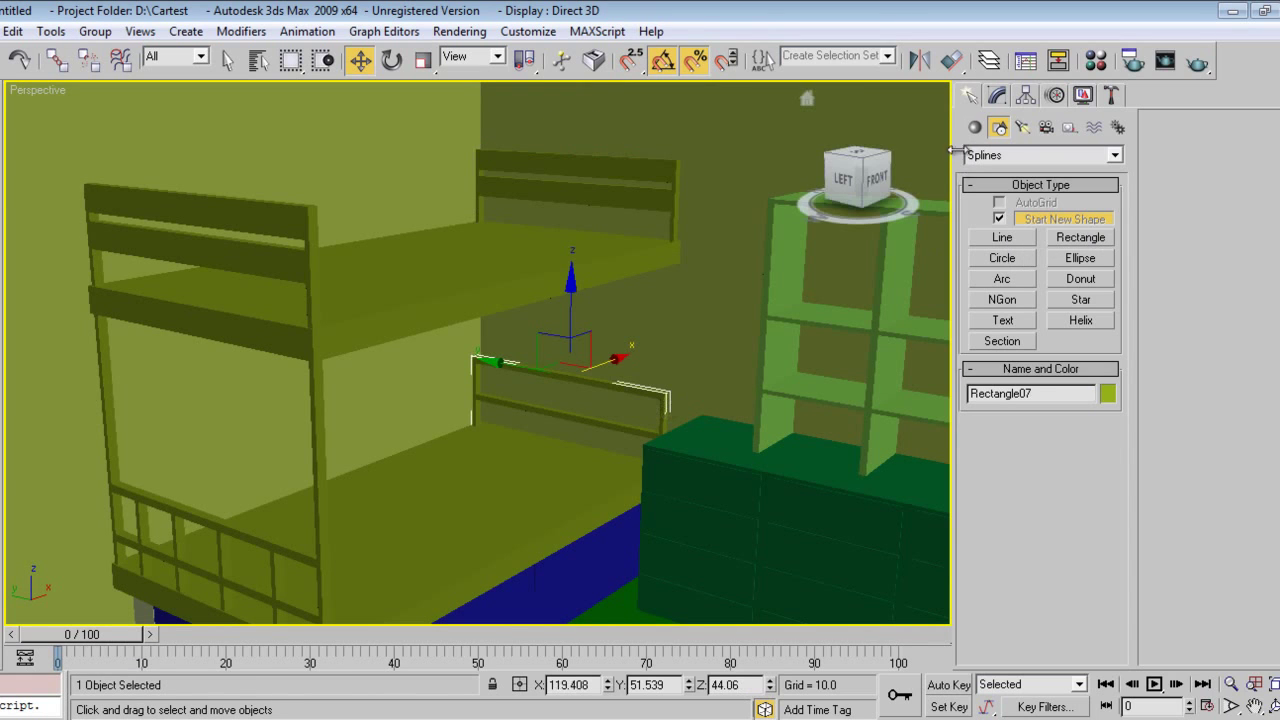
click(997, 94)
click(1000, 266)
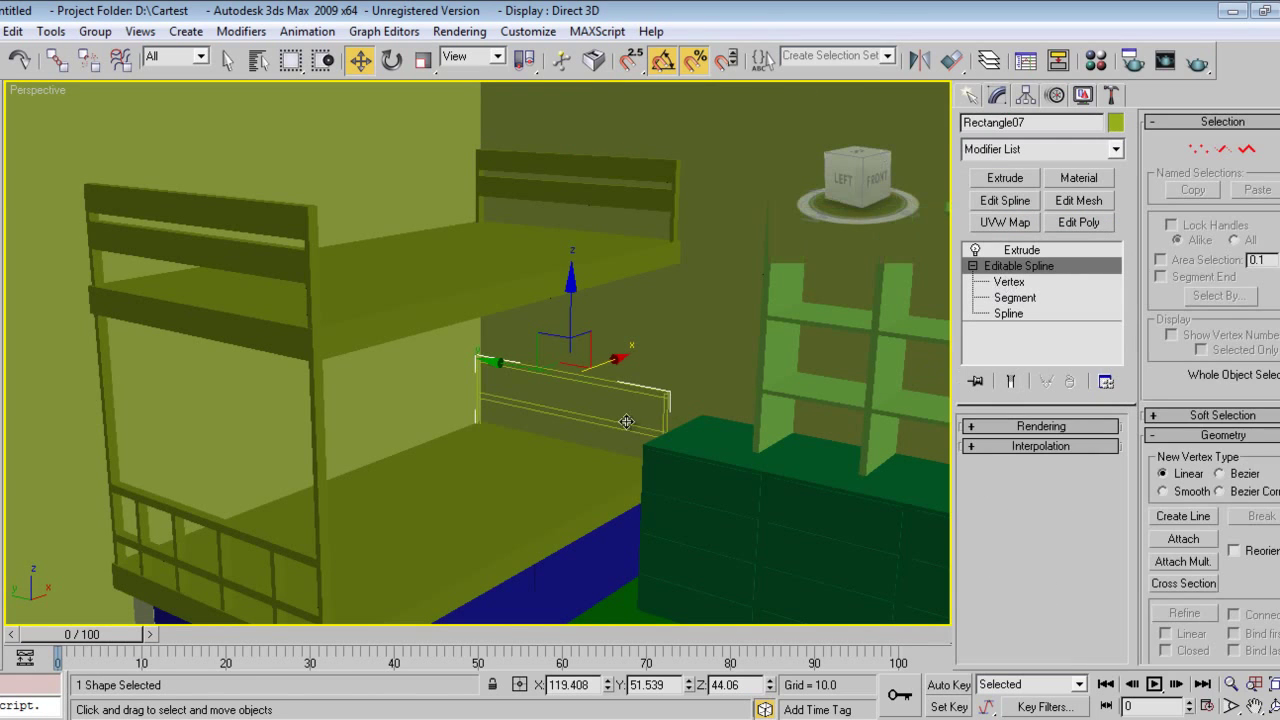
alt+middle_drag(698, 382, 914, 334)
click(1008, 283)
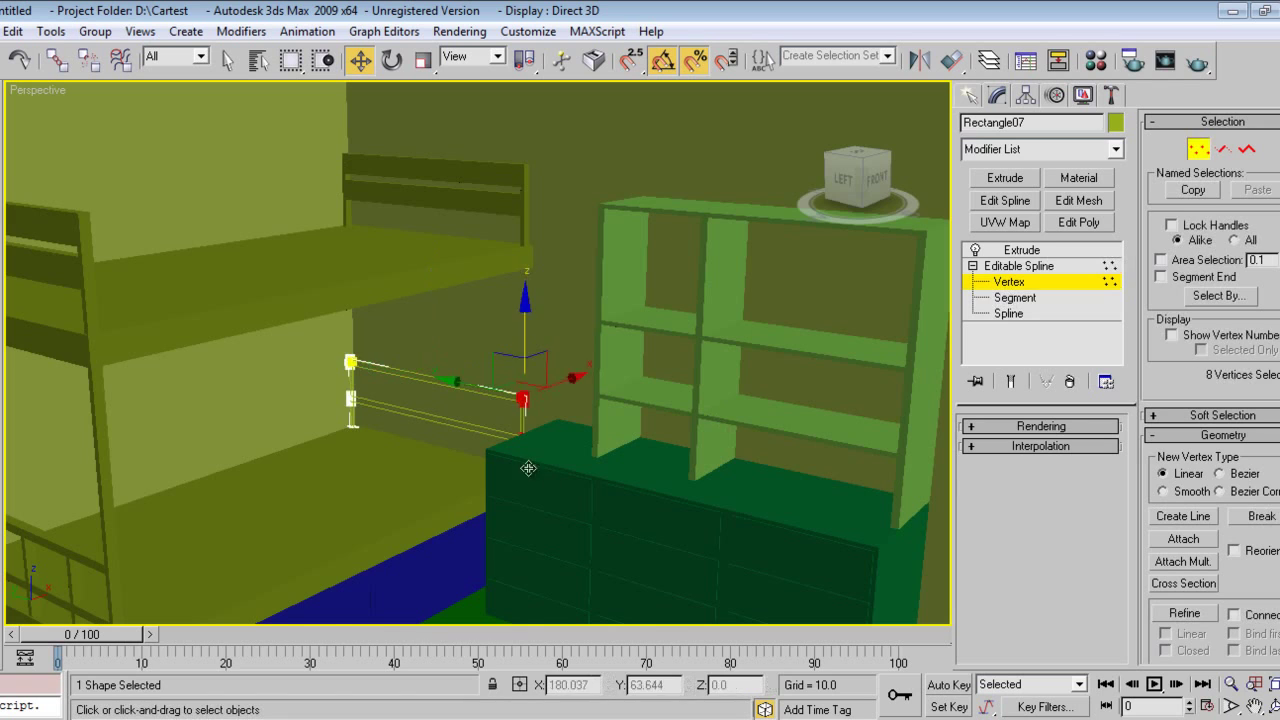
scroll(537, 412, up, 4)
click(661, 556)
click(640, 521)
ctrl+click(654, 526)
drag(653, 456, 655, 212)
scroll(651, 452, down, 3)
drag(546, 261, 555, 146)
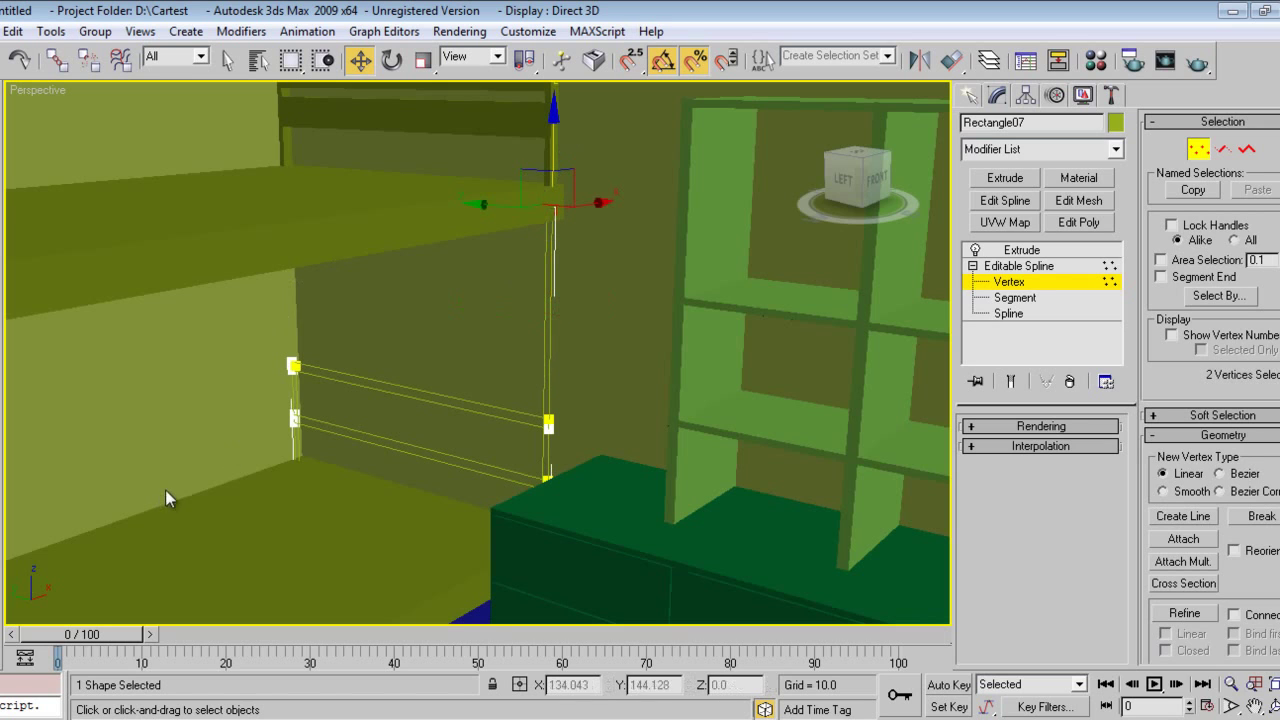
- Raise the two top vertices of the same railing's wall-side post up to the upper bunk board
click(297, 368)
scroll(279, 417, up, 3)
middle_drag(170, 470, 823, 285)
ctrl+click(220, 283)
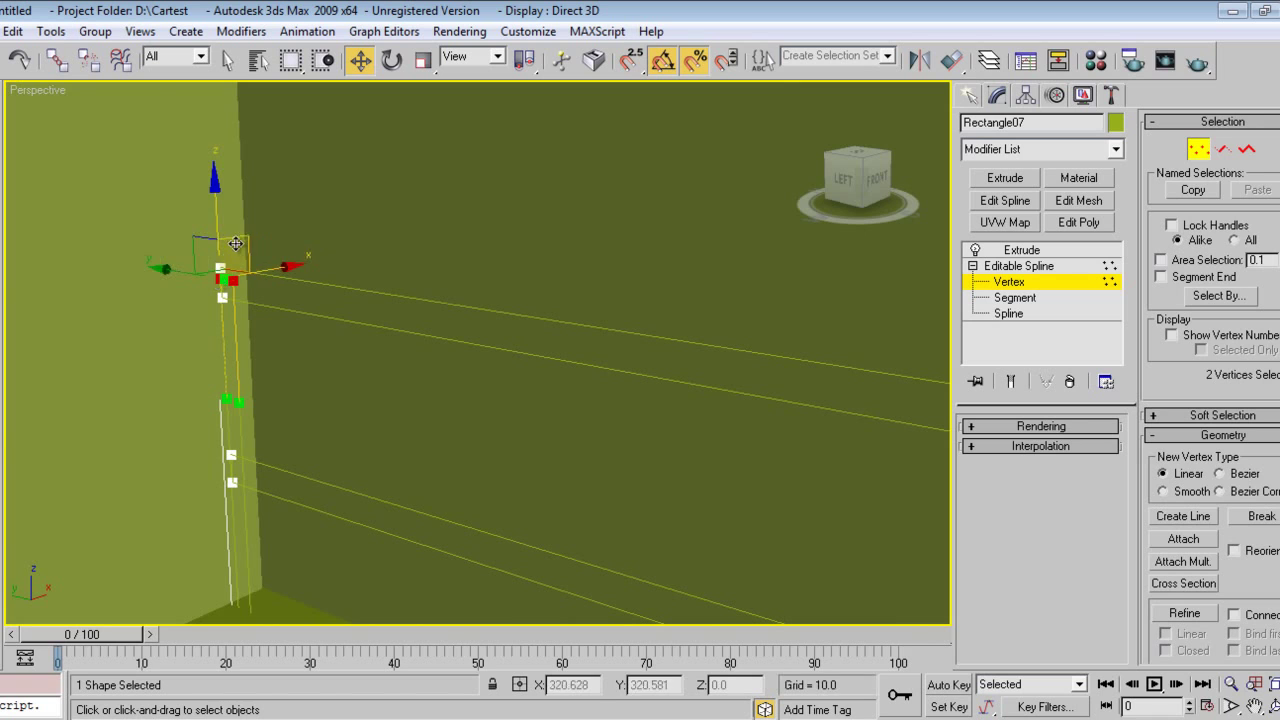
drag(216, 216, 215, 120)
scroll(367, 245, down, 6)
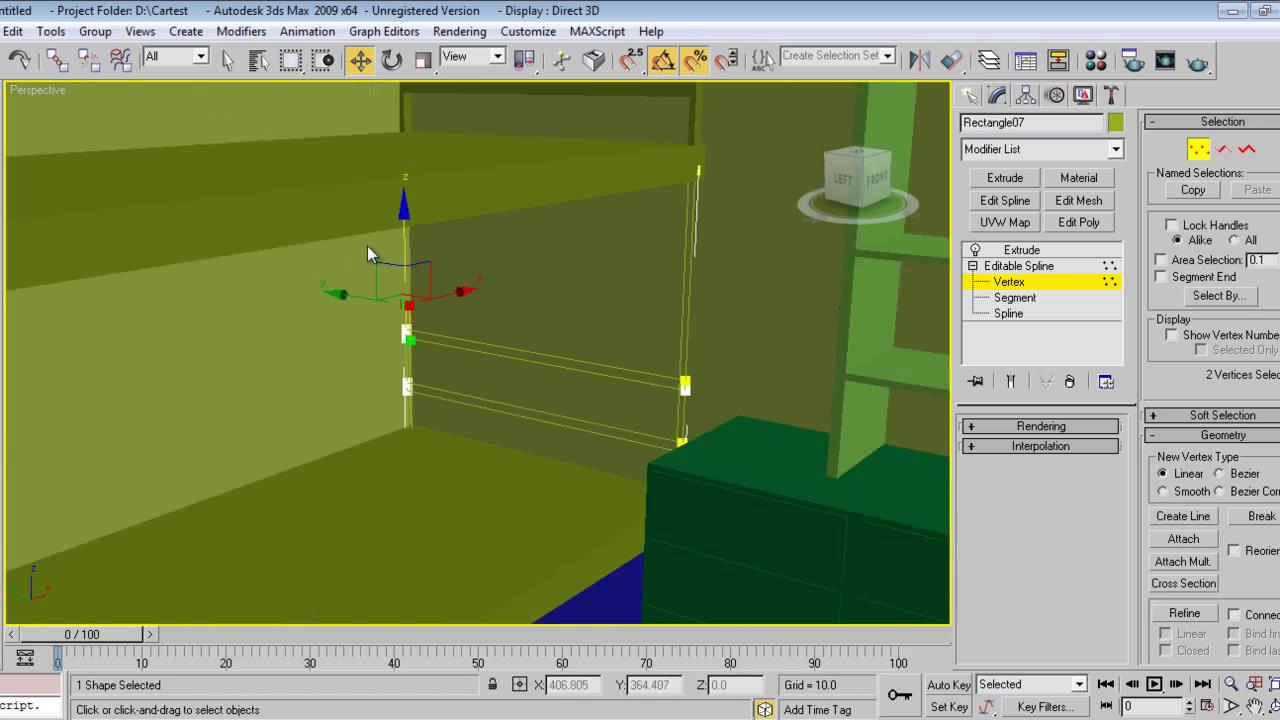
drag(440, 248, 448, 200)
click(968, 96)
- Move the two foot-end legs and the blue panel between them outward along X toward the bed board's edge
alt+middle_drag(537, 391, 375, 462)
scroll(297, 480, up, 6)
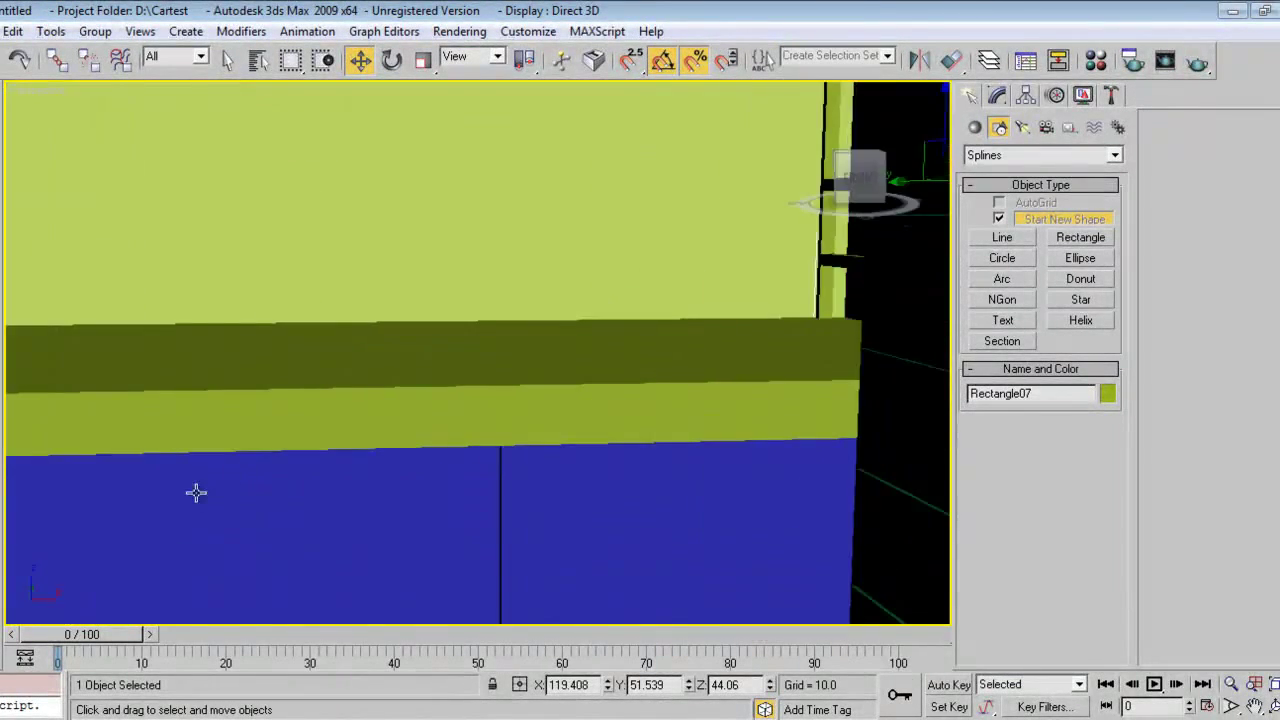
middle_drag(194, 491, 519, 383)
scroll(519, 383, down, 3)
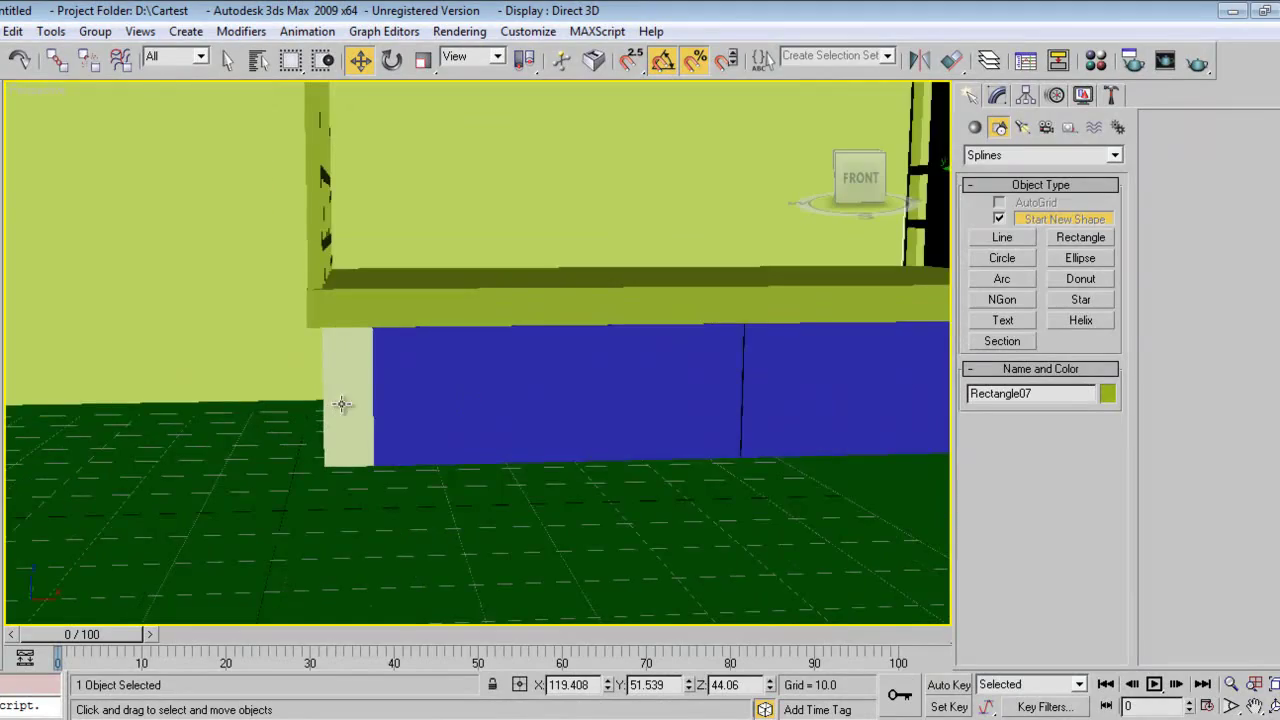
click(343, 400)
alt+middle_drag(321, 482, 92, 381)
ctrl+click(93, 378)
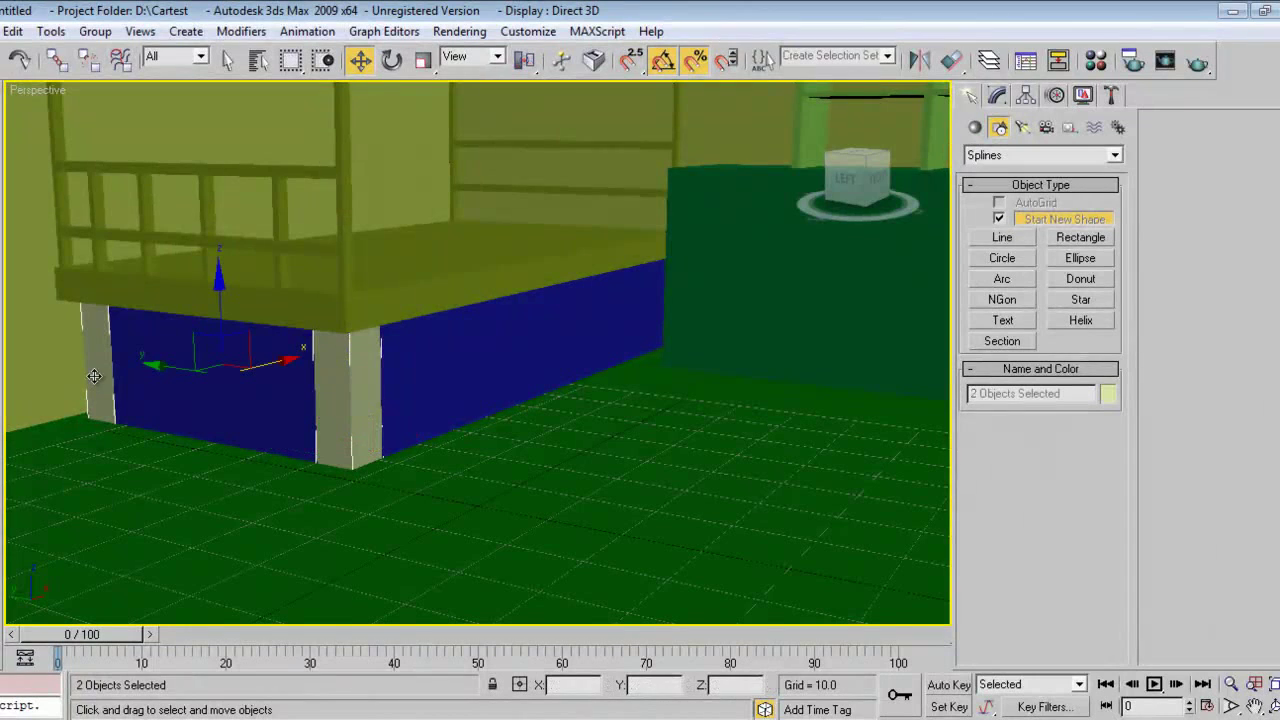
ctrl+click(207, 395)
drag(267, 361, 254, 363)
- Align the foot-end legs and their panel along X with the lower bed board's end in the Front view
alt+middle_drag(330, 418, 243, 406)
scroll(229, 398, up, 2)
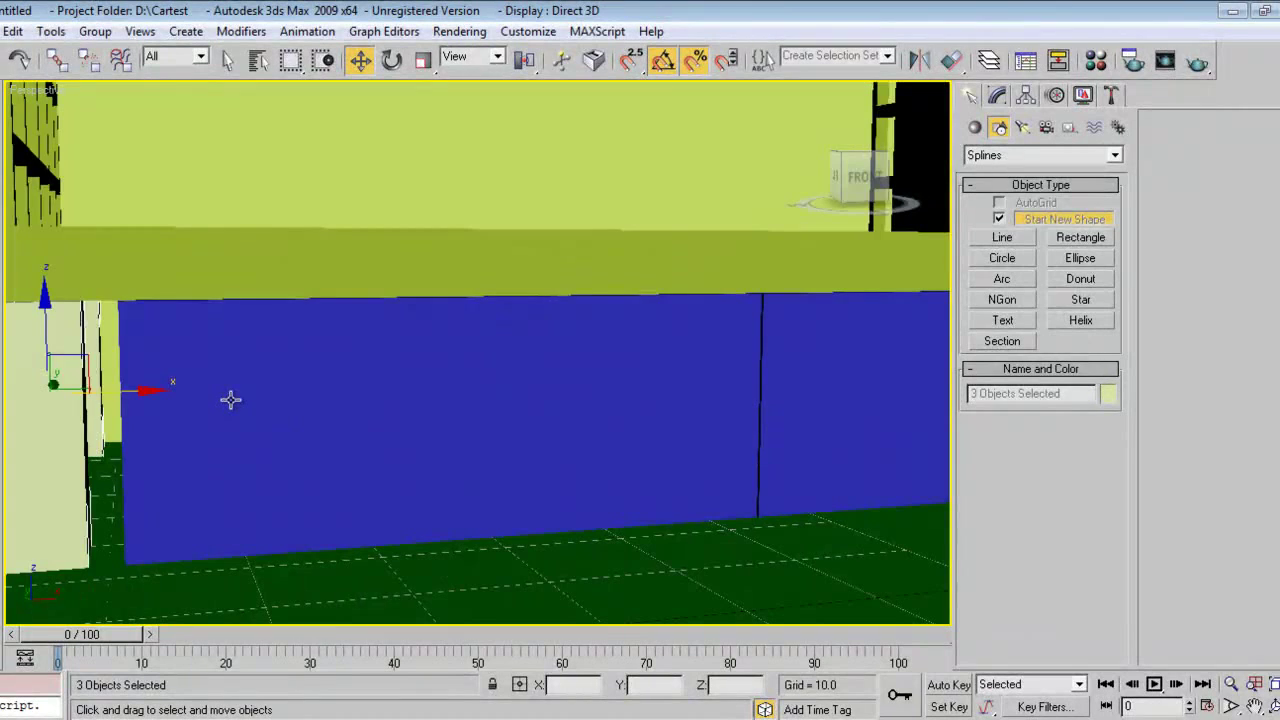
key(l)
key(z)
middle_drag(271, 420, 417, 469)
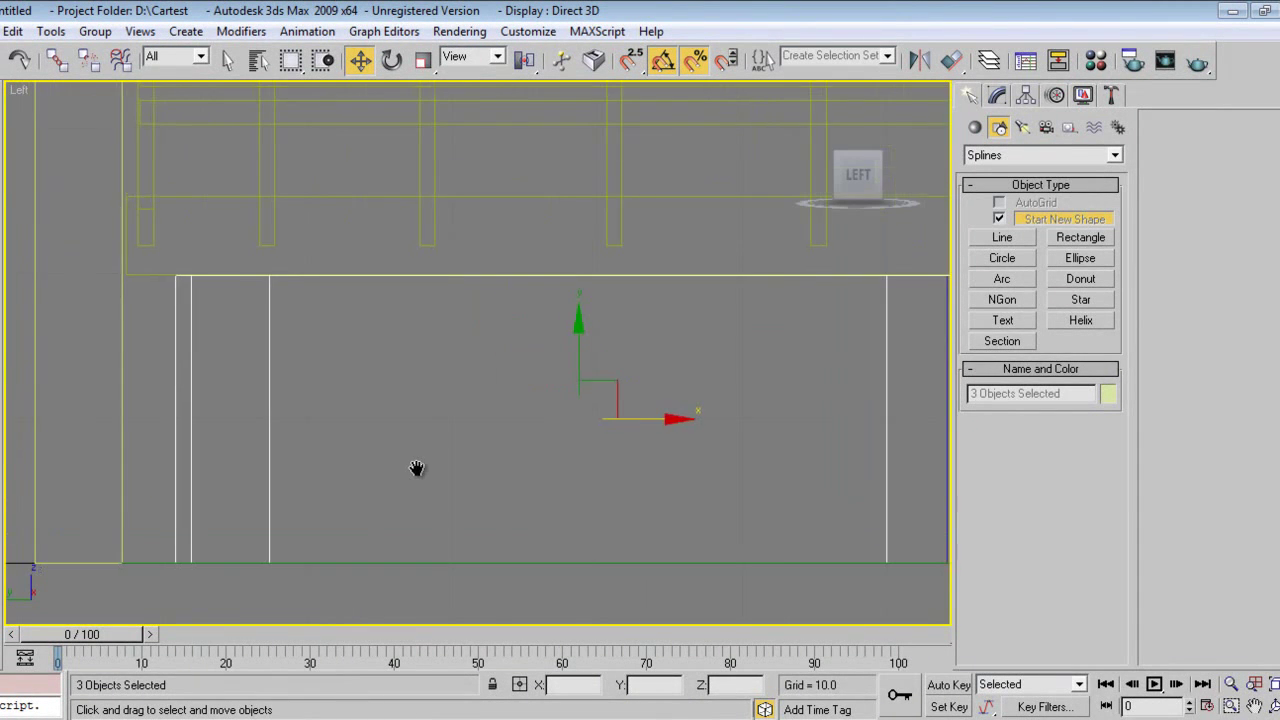
key(f)
key(z)
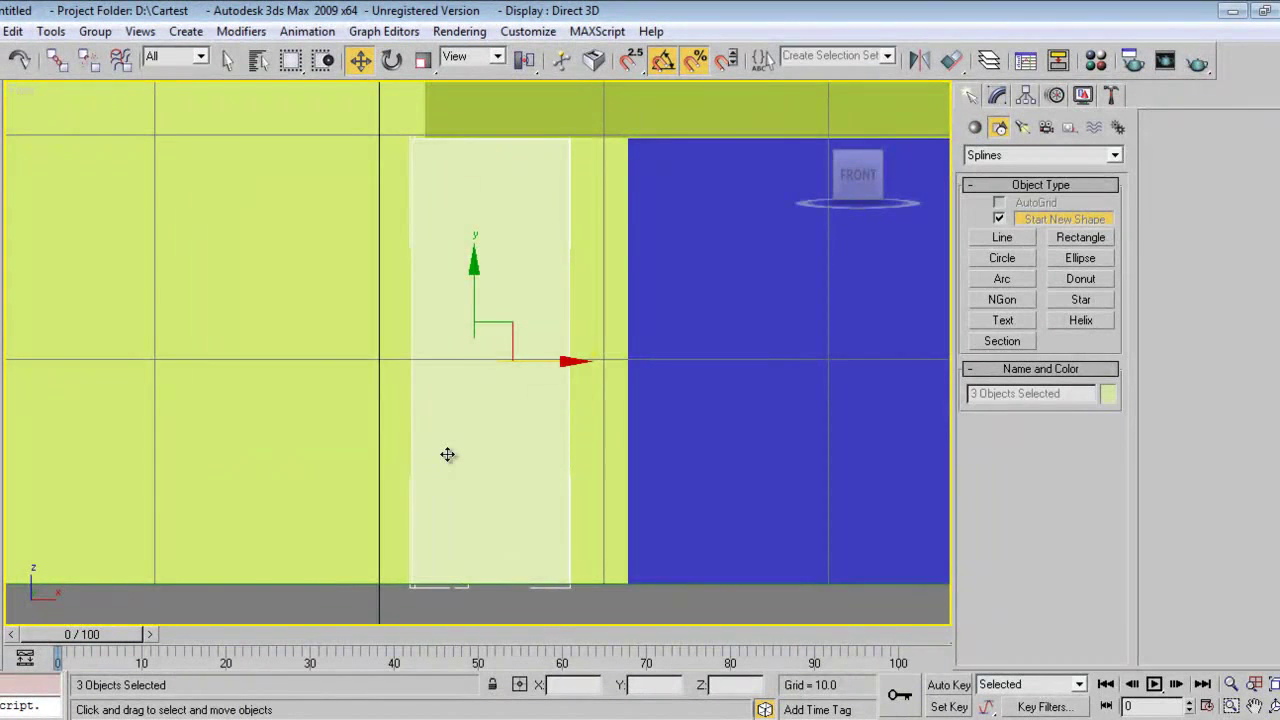
key(F3)
middle_drag(567, 383, 572, 414)
drag(565, 395, 580, 395)
- Add Edit Poly to the blue front panel beside the foot-end leg and move its end vertices along X to meet the leg
click(632, 363)
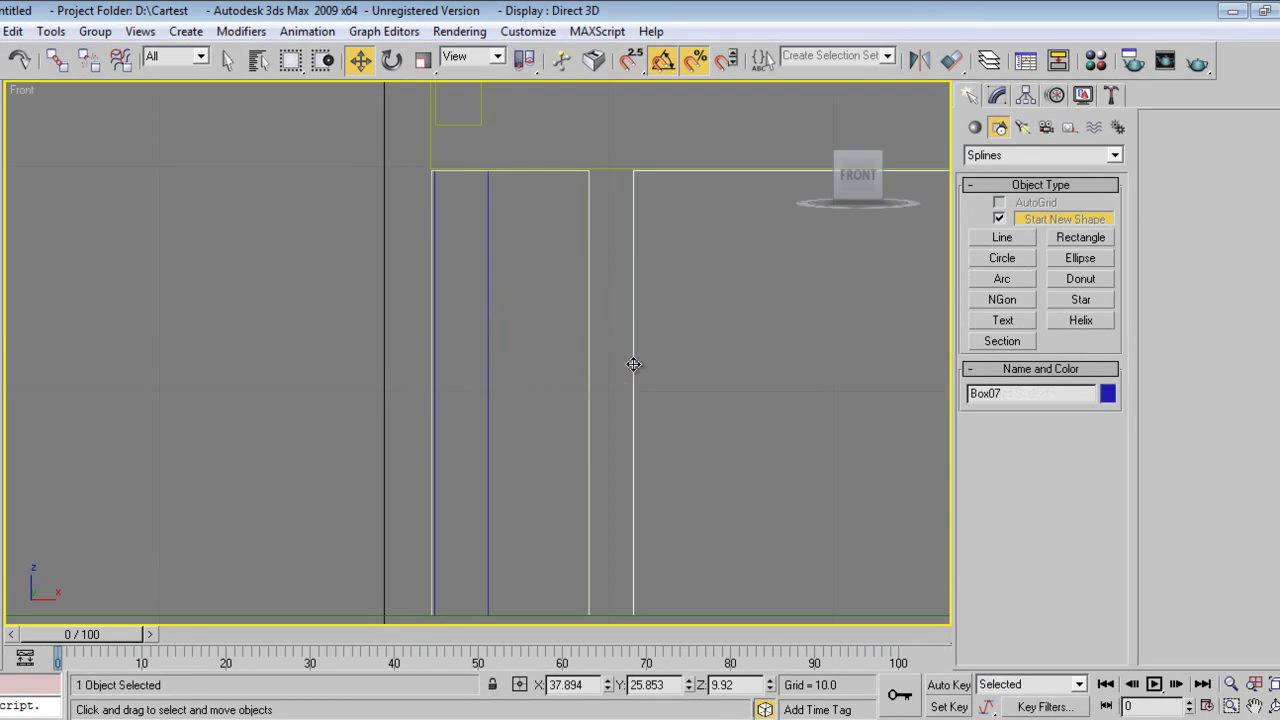
key(z)
click(997, 95)
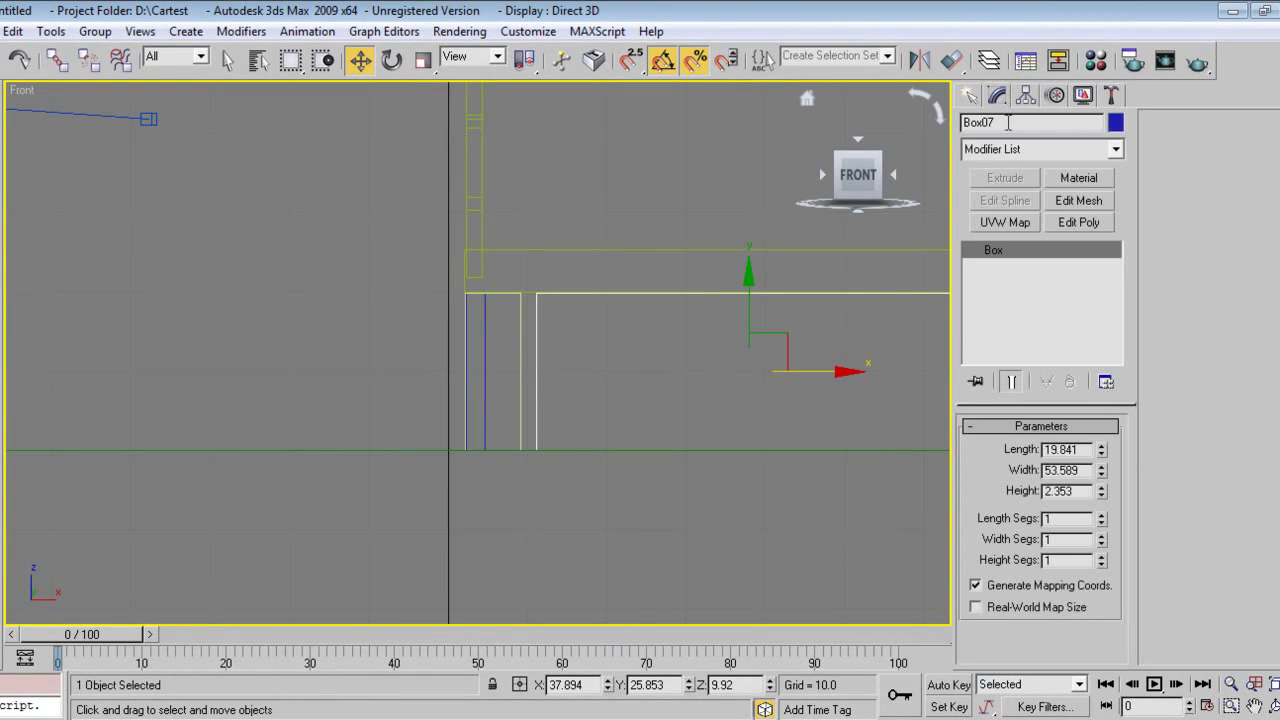
click(1064, 224)
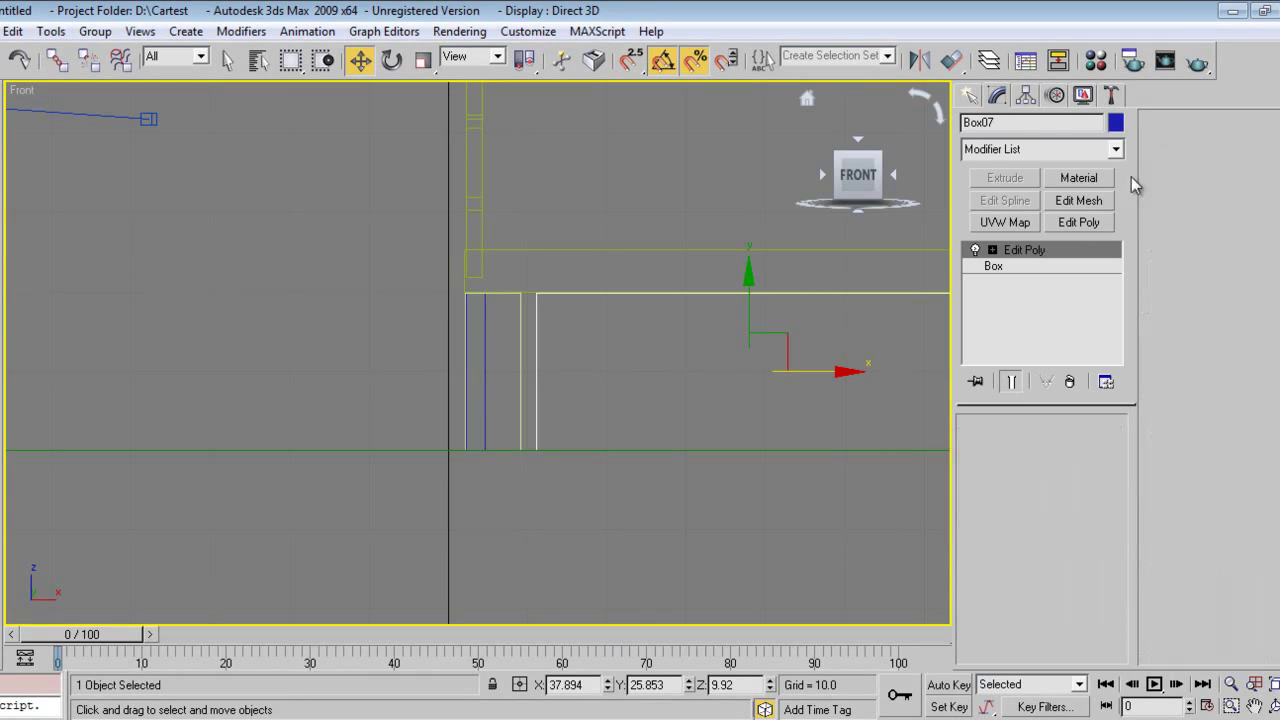
drag(528, 282, 610, 546)
drag(622, 376, 606, 377)
click(972, 97)
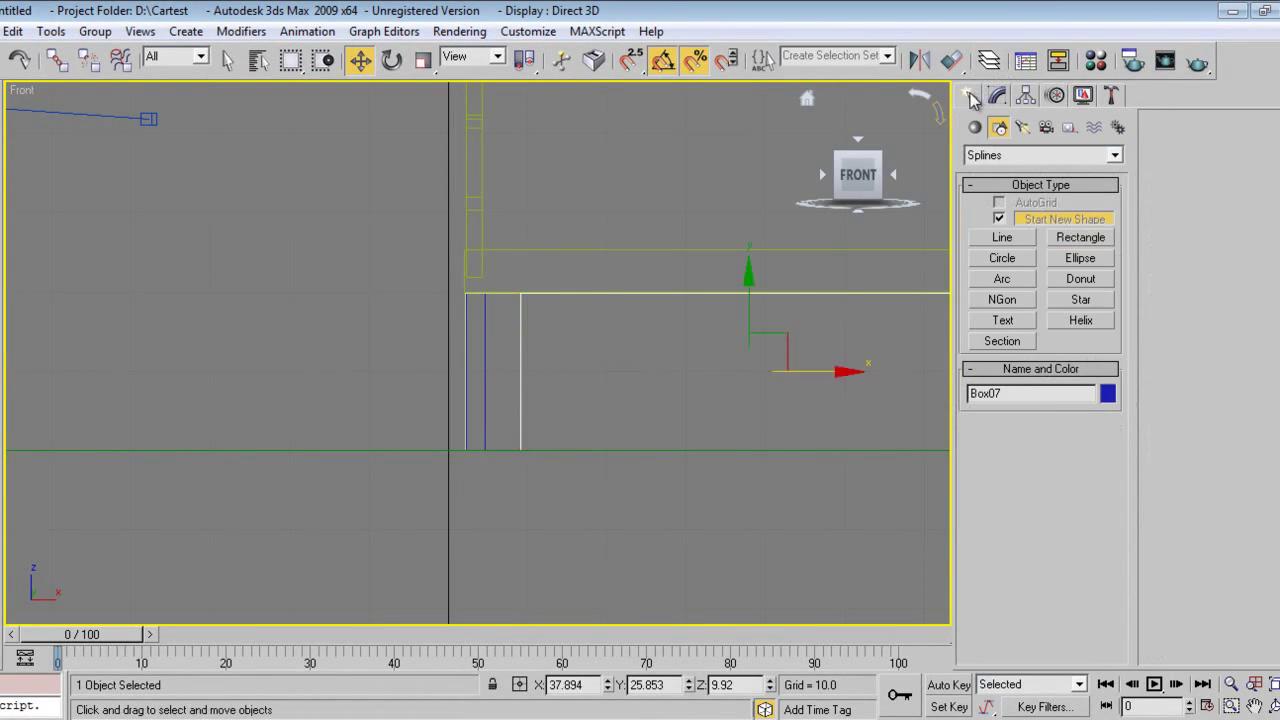
- Examine the bunk bed's posts, railings and base in the Perspective and Front views
key(p)
key(F3)
scroll(494, 449, down, 8)
alt+middle_drag(507, 470, 515, 368)
scroll(514, 368, up, 10)
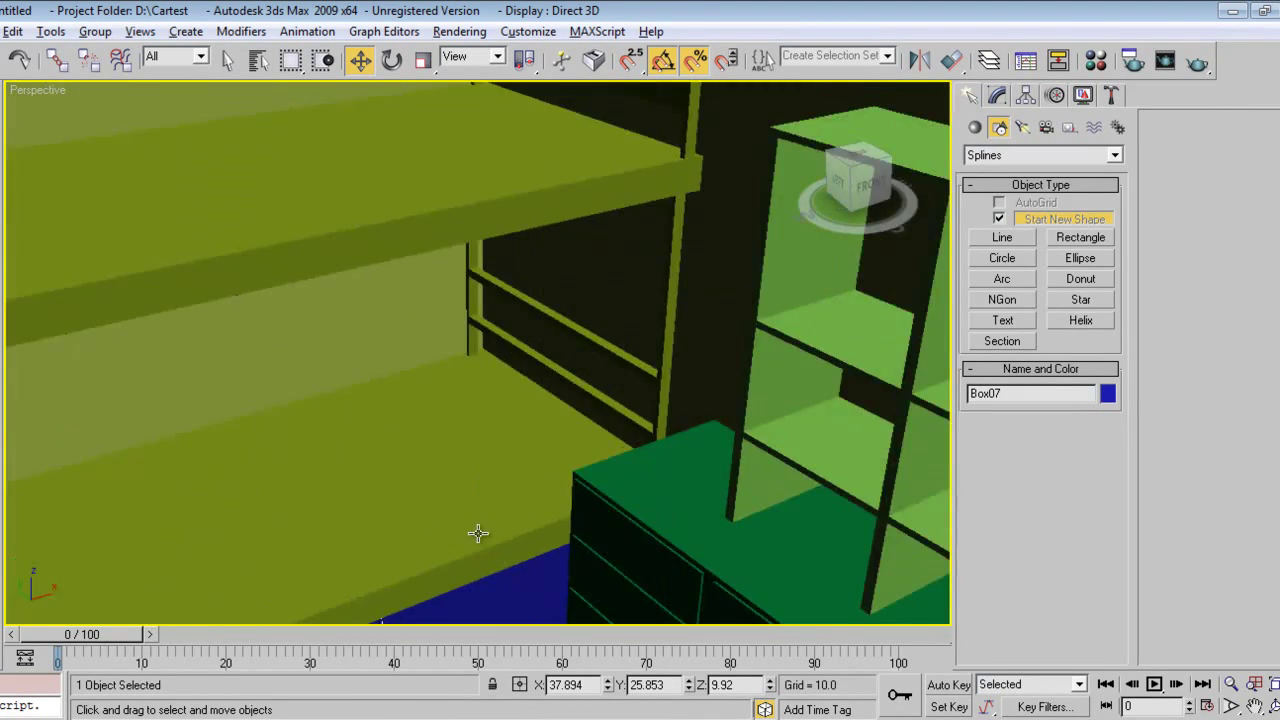
alt+middle_drag(478, 533, 509, 586)
scroll(472, 600, down, 4)
scroll(470, 580, down, 4)
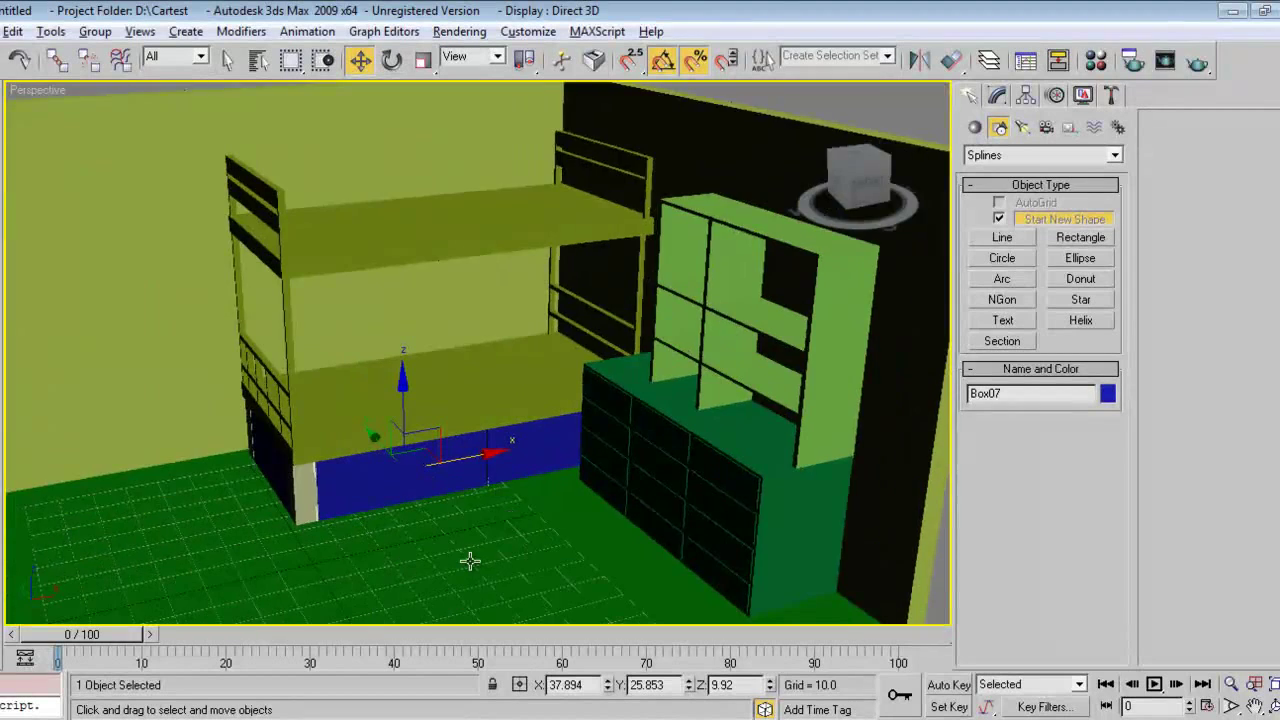
key(f)
middle_drag(486, 555, 389, 514)
scroll(486, 475, down, 4)
scroll(430, 490, down, 2)
middle_drag(523, 451, 466, 461)
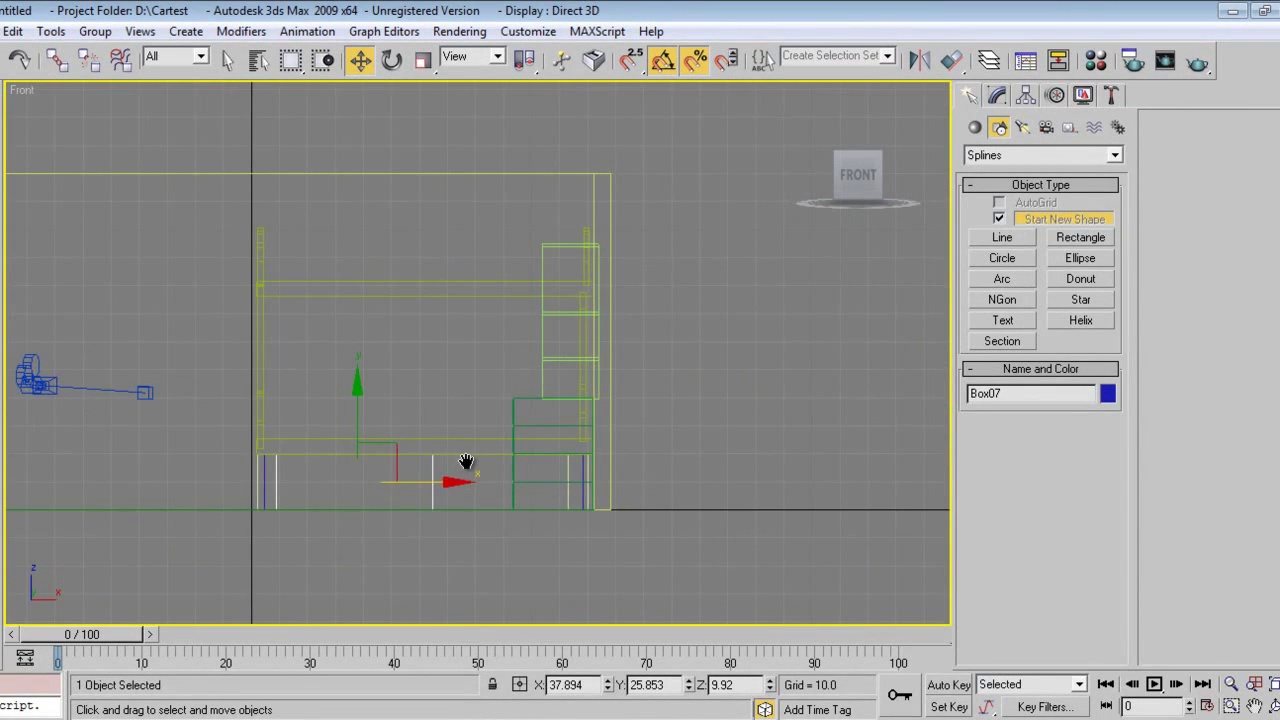
key(p)
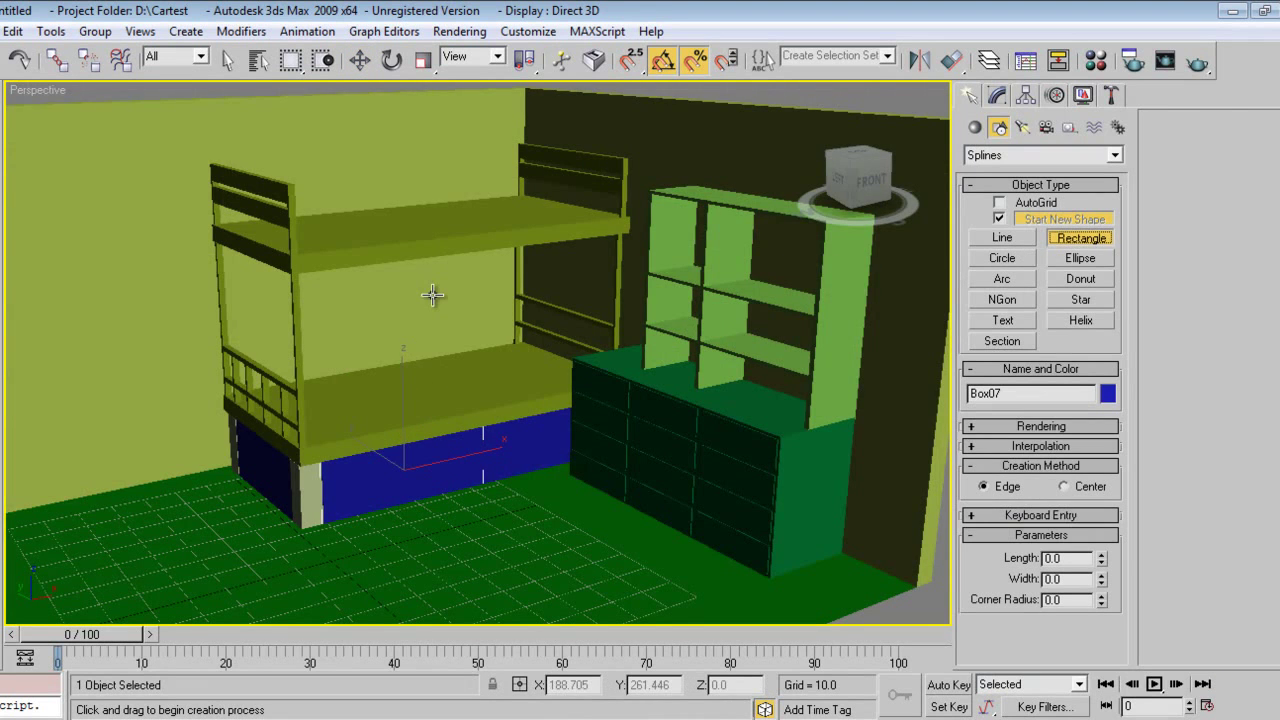
key(f)
scroll(363, 323, up, 4)
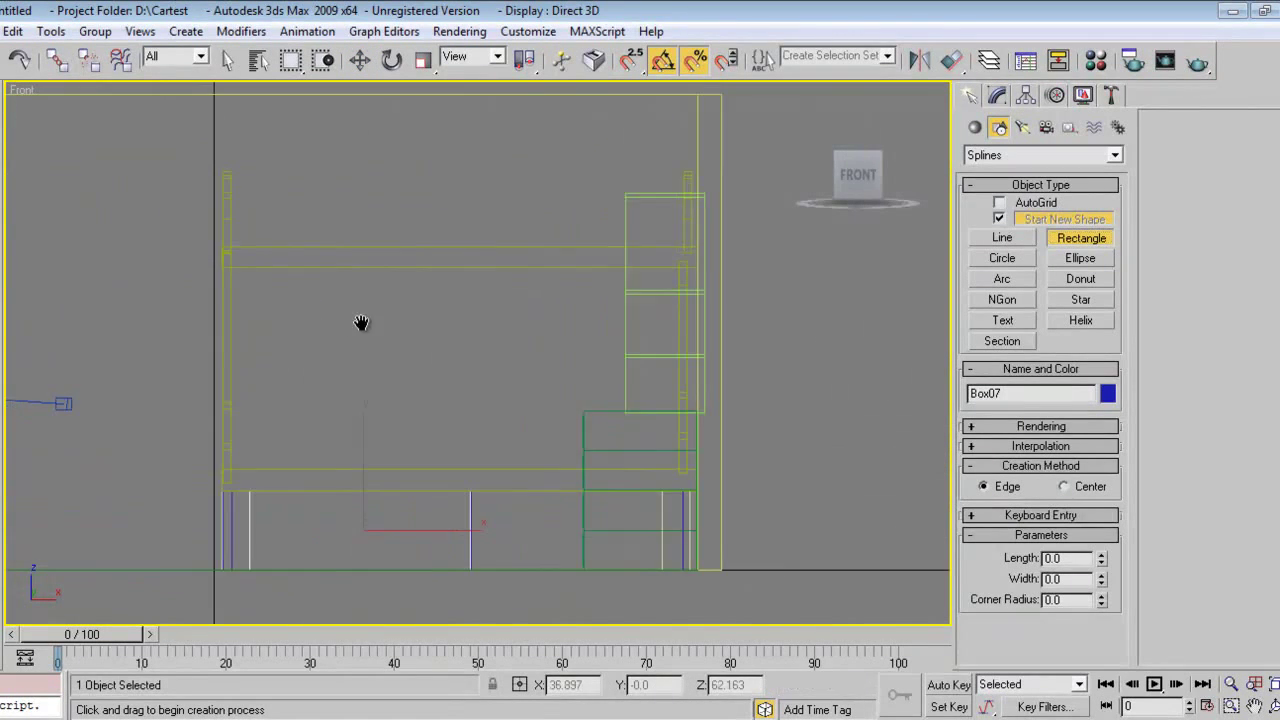
key(p)
drag(312, 205, 301, 454)
key(f)
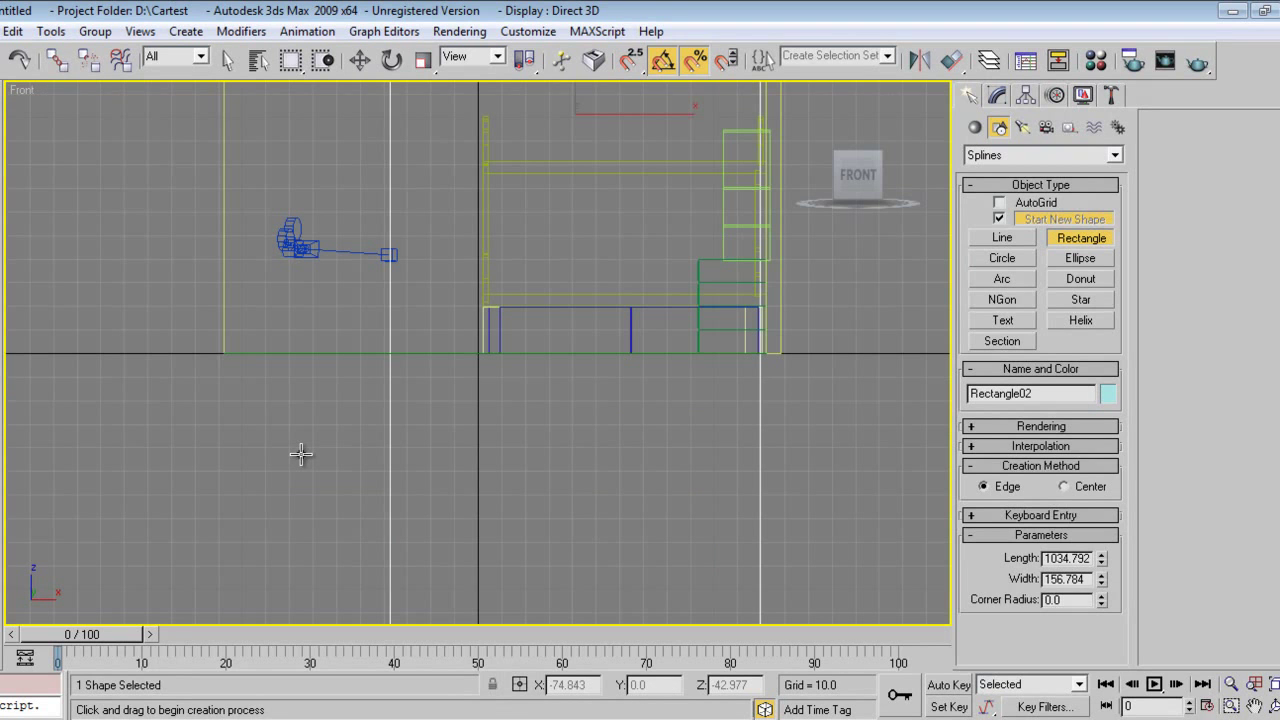
key(ctrl+z)
- Draw a tall, narrow rectangle in the Front view as a ladder rail from the floor to above the upper board
key(l)
middle_drag(334, 294, 351, 383)
key(f)
scroll(605, 264, up, 2)
middle_drag(605, 264, 568, 363)
scroll(591, 319, up, 2)
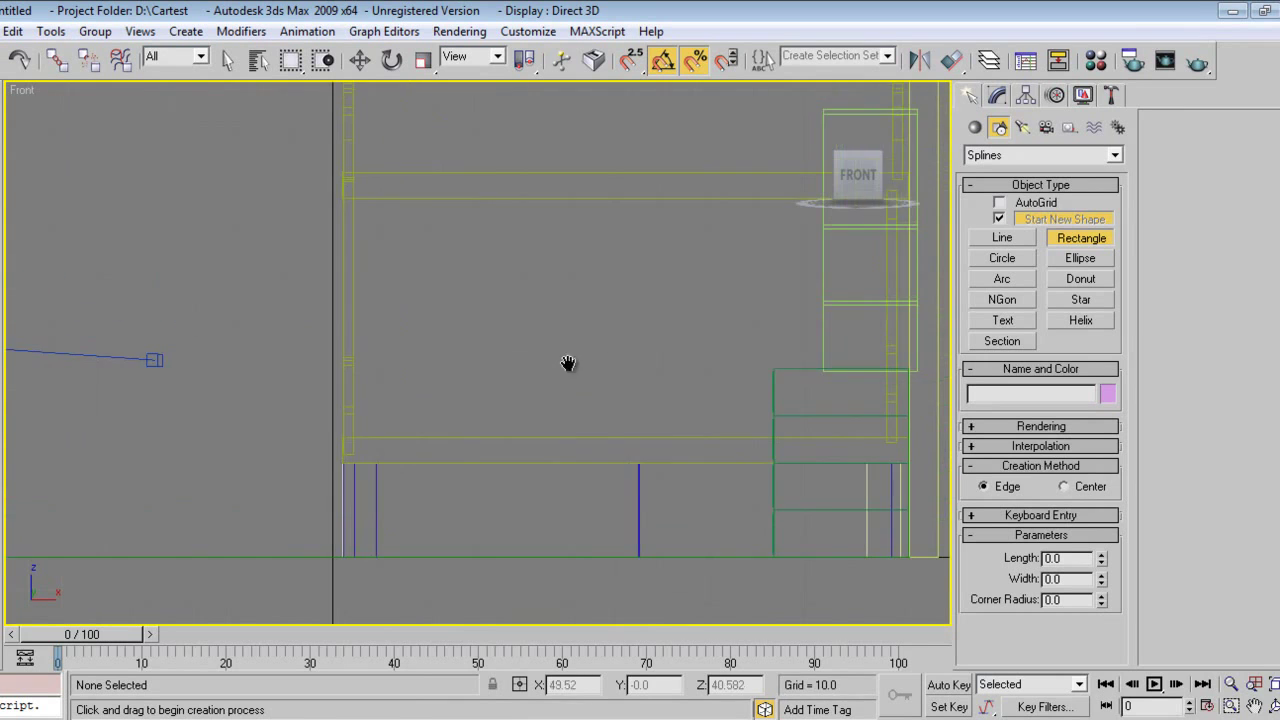
scroll(391, 344, down, 2)
drag(419, 218, 424, 523)
- Clone the ladder rail along X as one copy at about X 37.1
key(w)
shift+drag(507, 374, 578, 377)
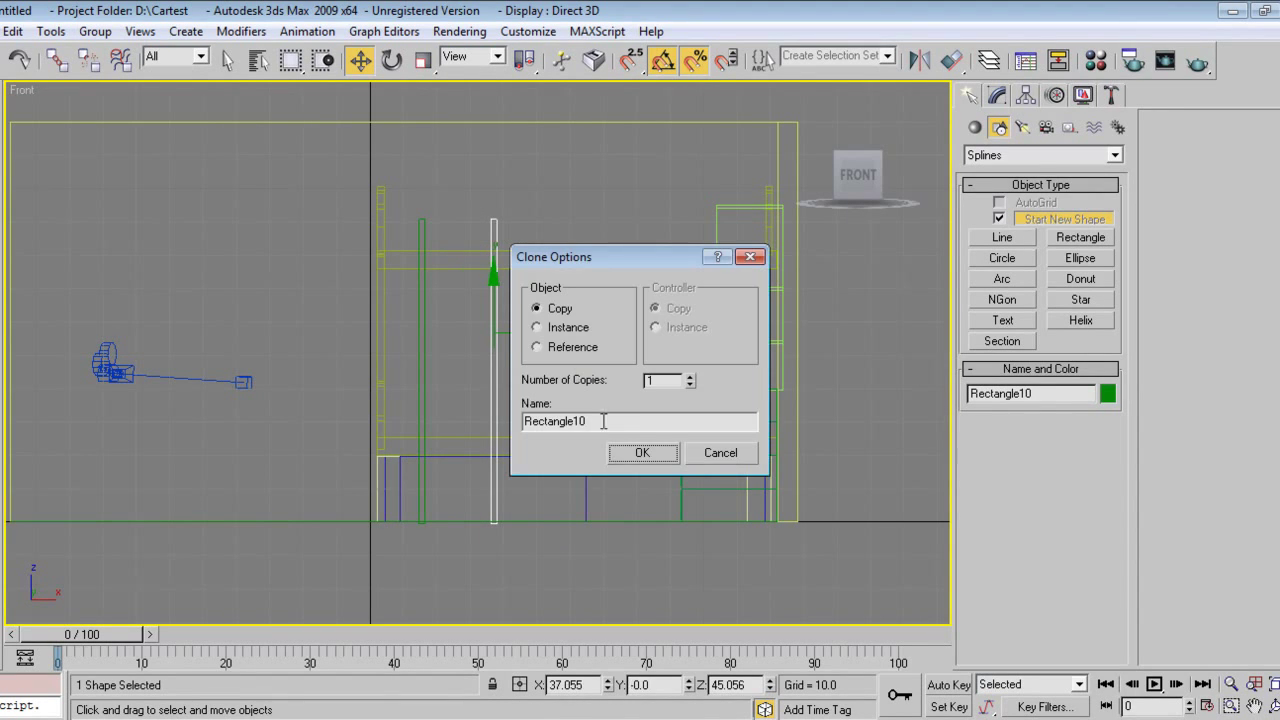
click(646, 460)
- Draw a thin horizontal rectangle as the top rung between the two ladder rails, at about Z 82
click(1070, 238)
scroll(500, 285, up, 3)
mouse_move(500, 285)
middle_down()
mouse_move(523, 294)
mouse_move(574, 402)
mouse_move(483, 288)
mouse_move(462, 434)
middle_up()
scroll(495, 304, up, 3)
drag(314, 244, 593, 251)
- Clone the top rung downward as five copies spaced about 15.9 units apart along the ladder
key(w)
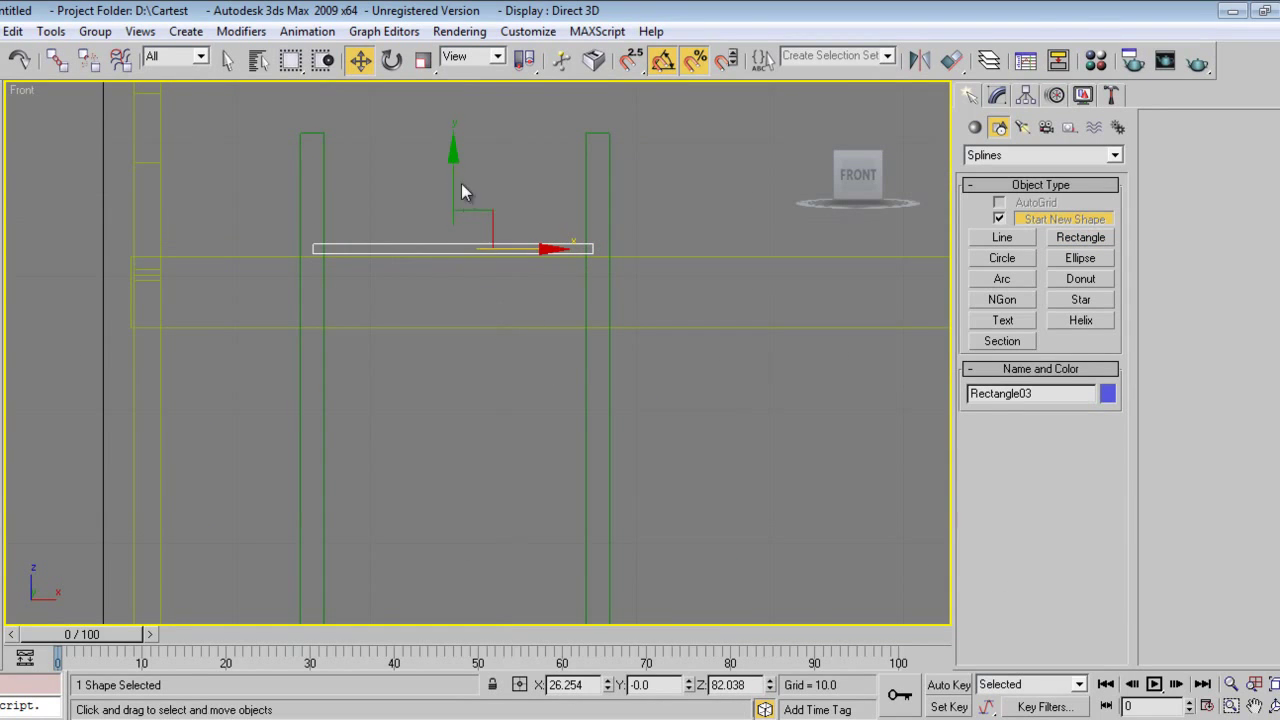
mouse_move(451, 170)
shift+mouse_down()
mouse_move(448, 394)
mouse_move(448, 382)
shift+mouse_up()
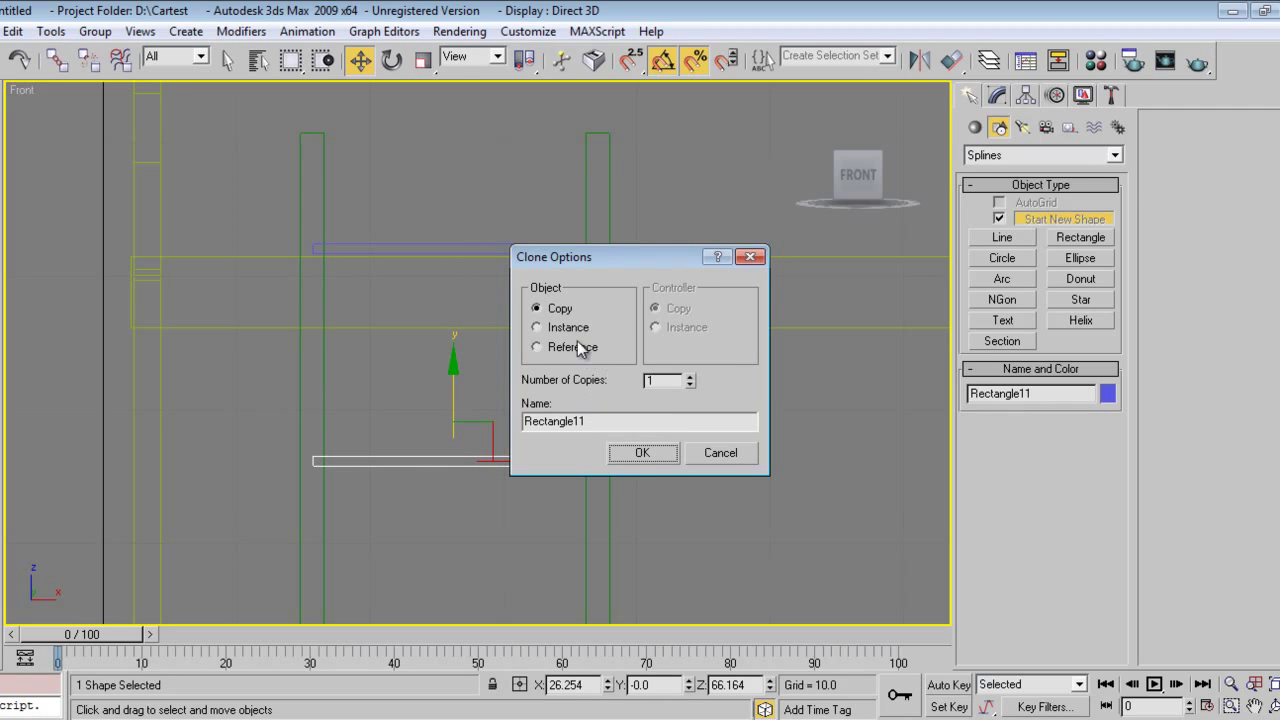
click(689, 375)
click(689, 375)
click(645, 453)
scroll(660, 491, down, 3)
middle_drag(660, 491, 678, 366)
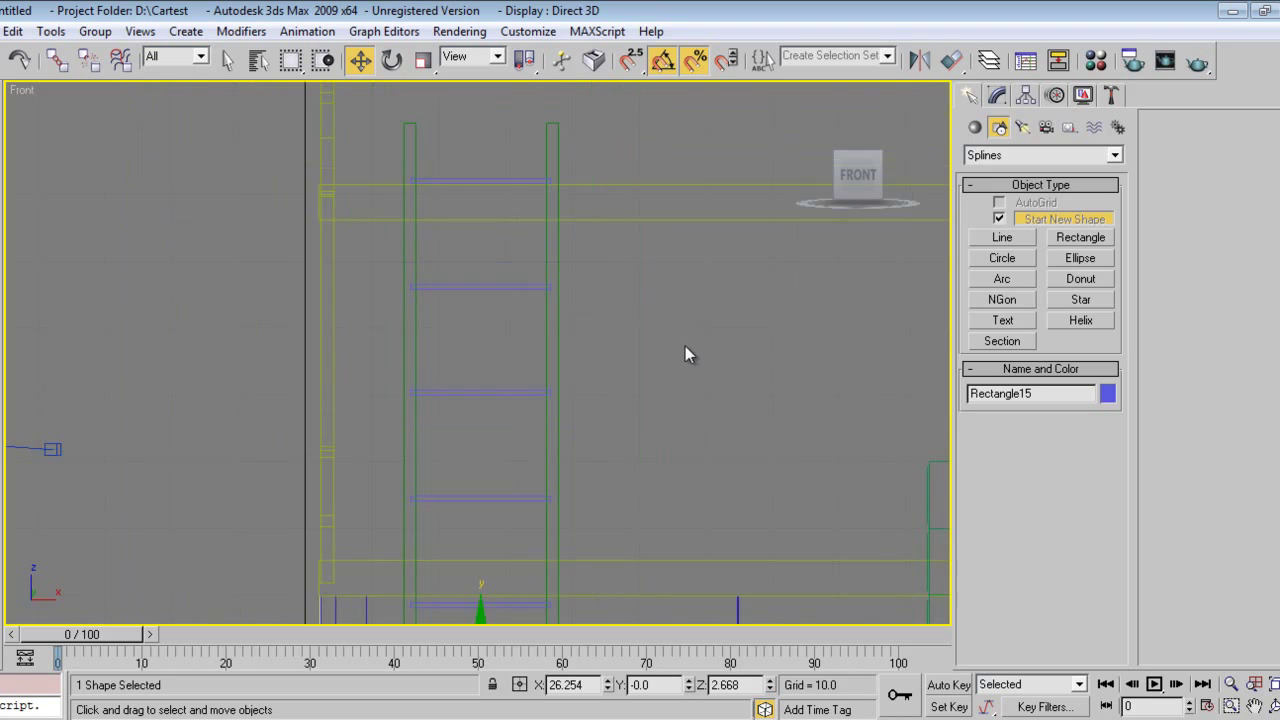
middle_drag(560, 430, 583, 305)
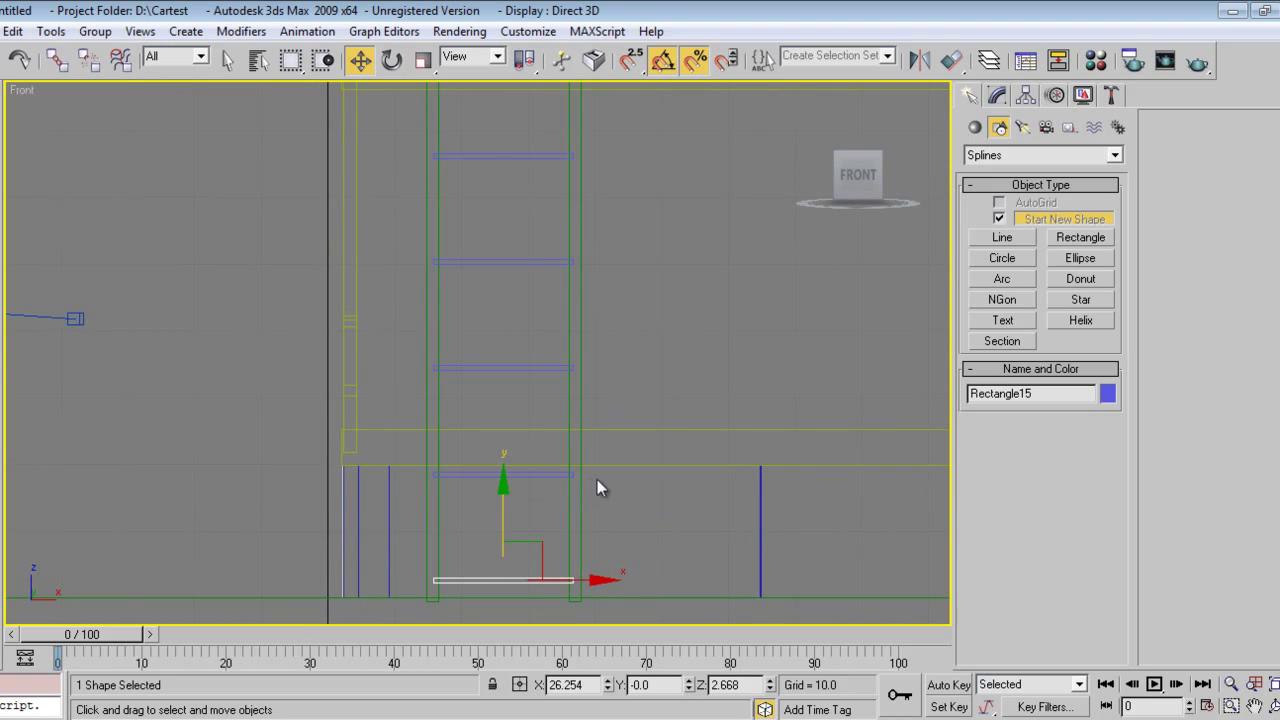
scroll(610, 345, down, 3)
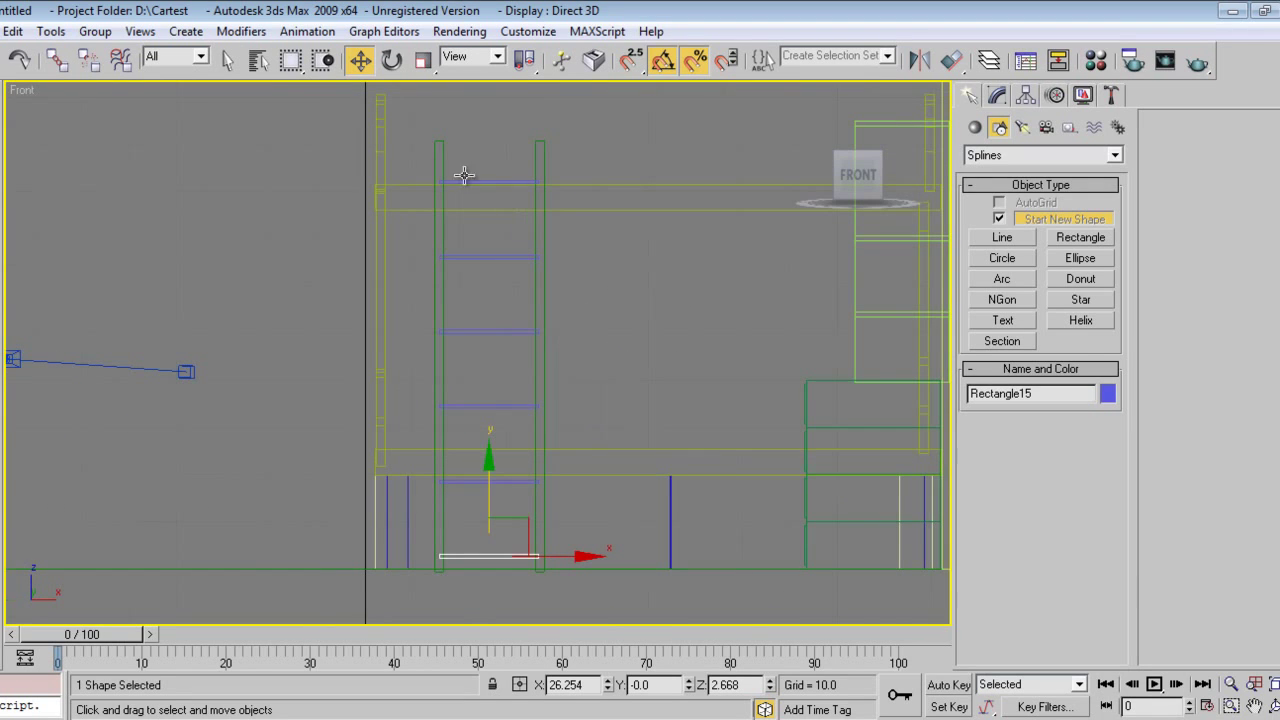
- Select both ladder rails and all six rungs and isolate them
drag(561, 182, 561, 183)
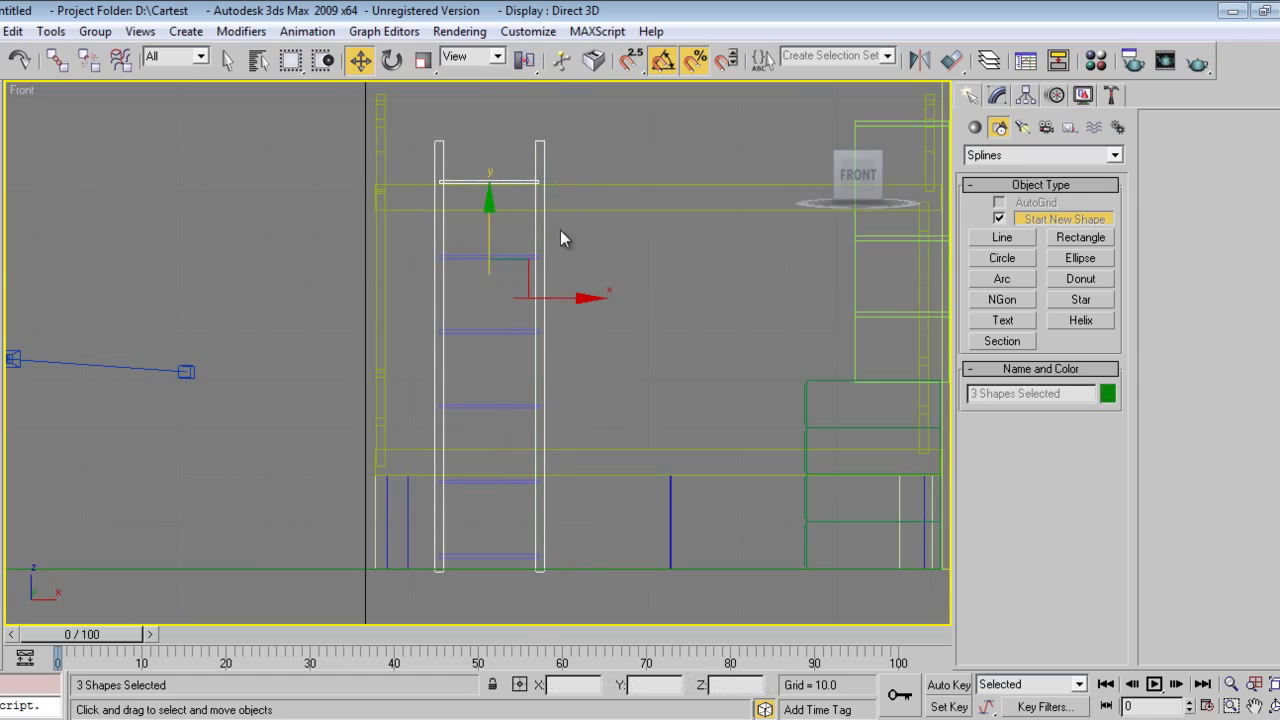
ctrl+click(460, 257)
ctrl+drag(483, 347, 483, 347)
ctrl+click(494, 406)
ctrl+click(506, 481)
ctrl+click(507, 556)
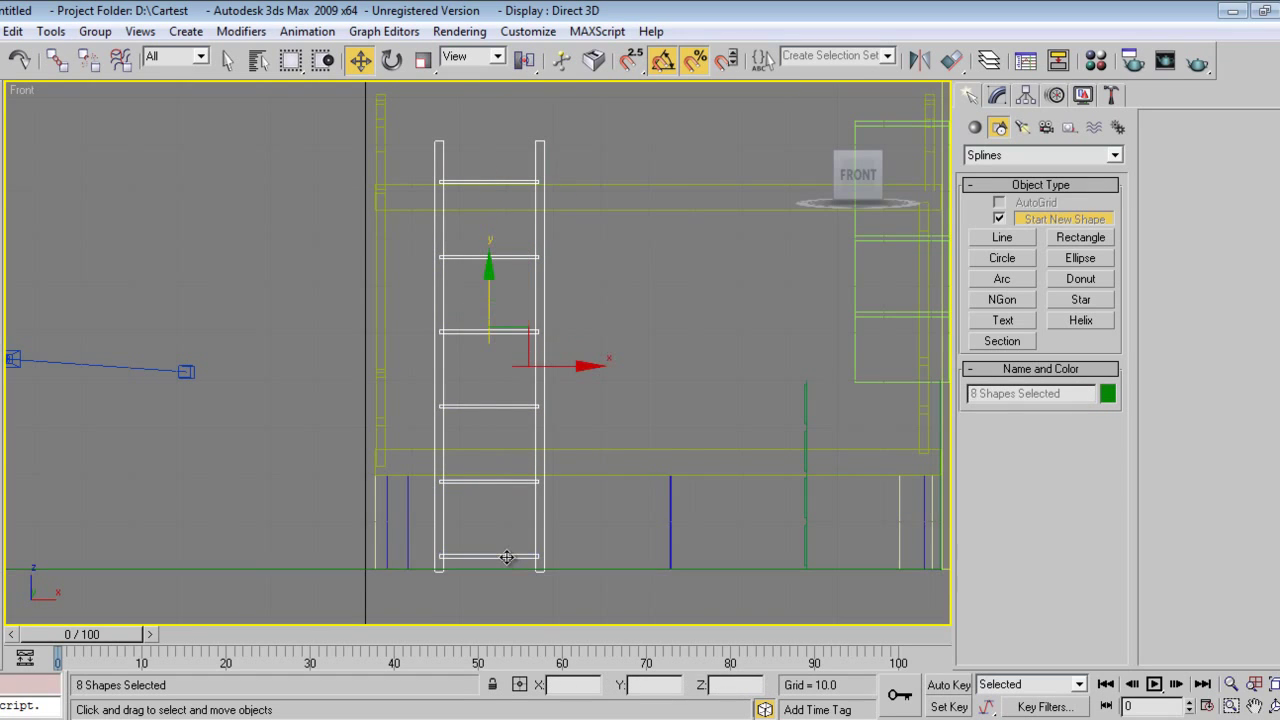
key(alt+q)
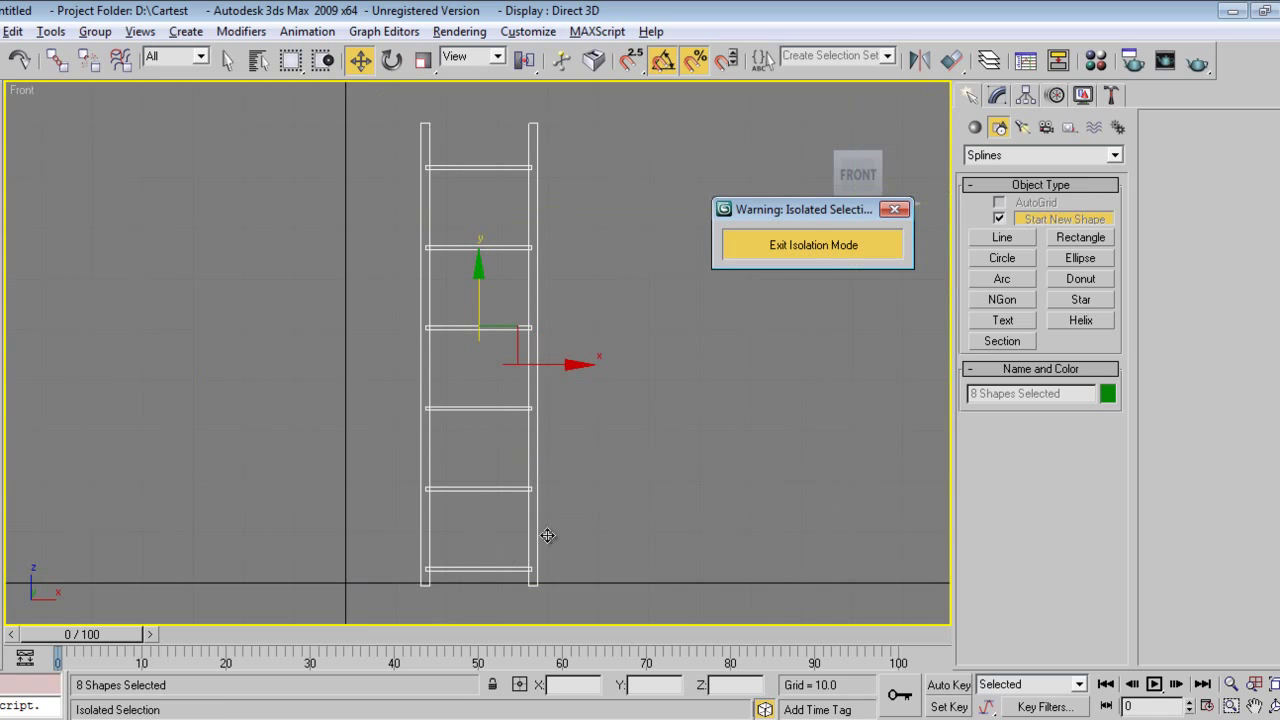
- Convert one of the ladder's side rails to an editable spline in the perspective view
middle_drag(640, 423, 544, 440)
key(p)
key(z)
click(545, 433)
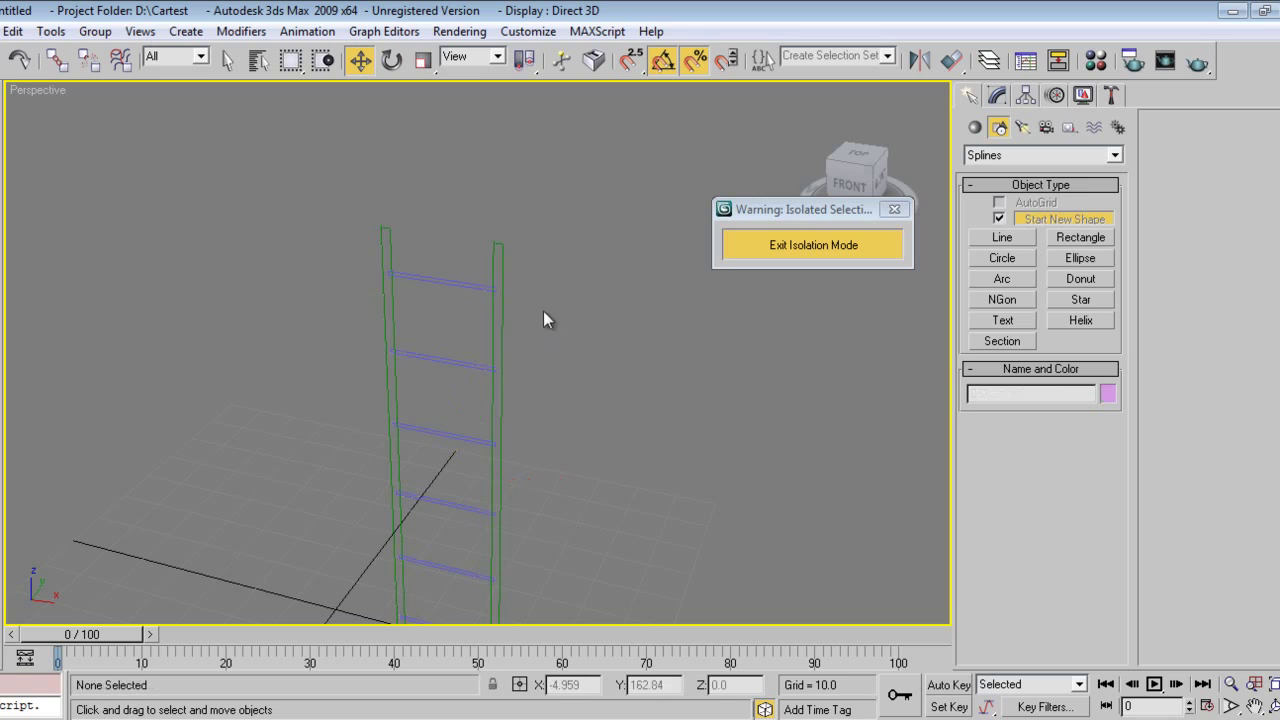
right_click(500, 321)
mouse_move(574, 498)
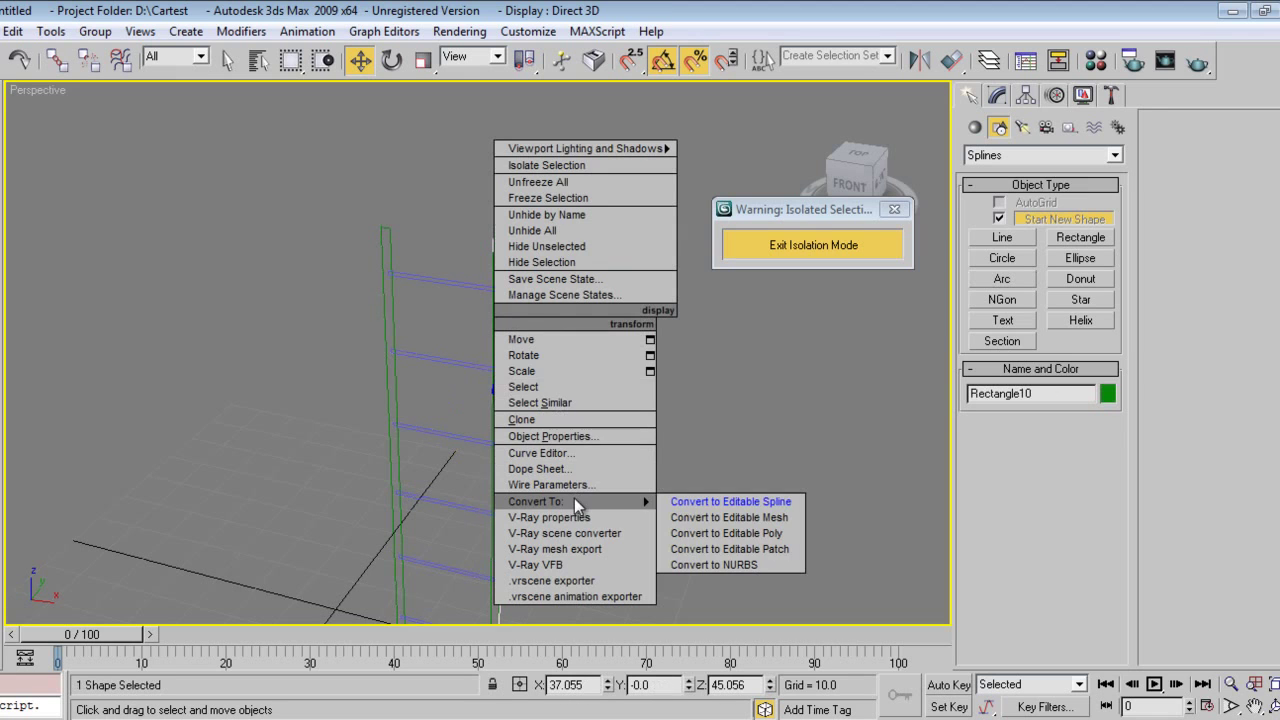
click(732, 500)
- Attach the other side rail and all six rungs to the converted rail as one spline
click(1205, 563)
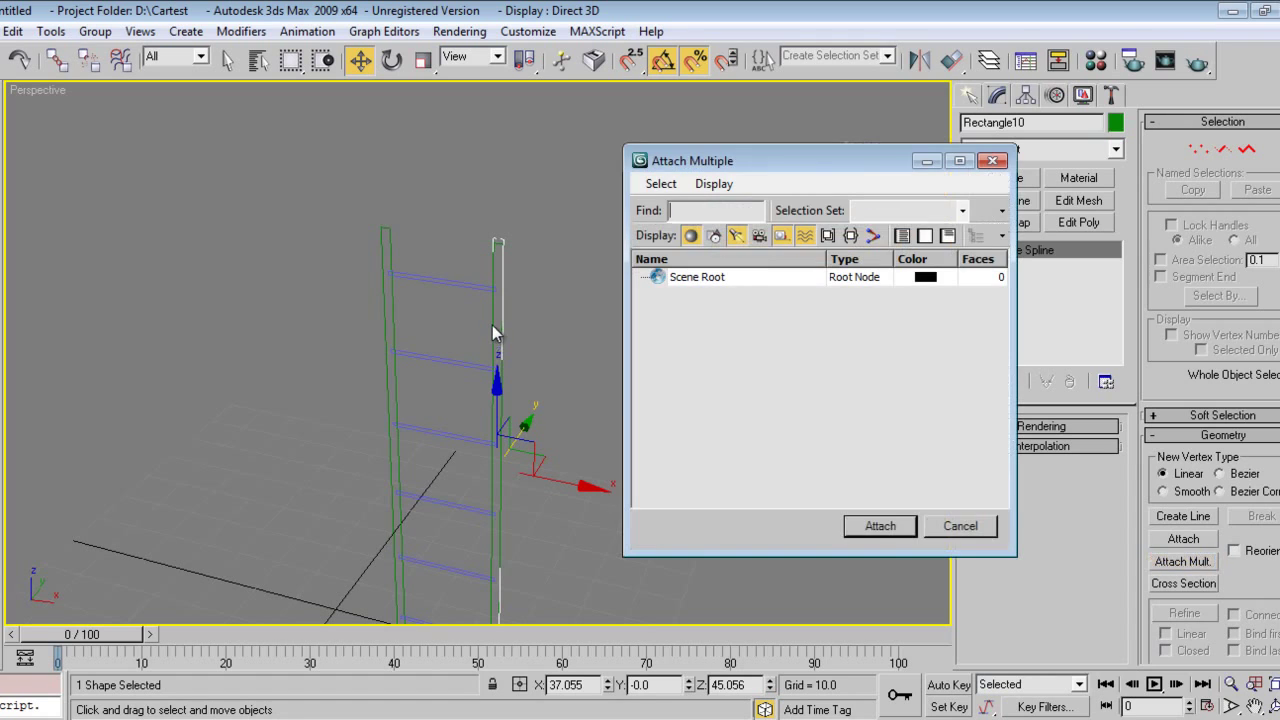
click(714, 236)
mouse_move(710, 295)
mouse_down()
mouse_move(700, 392)
mouse_move(731, 298)
mouse_up()
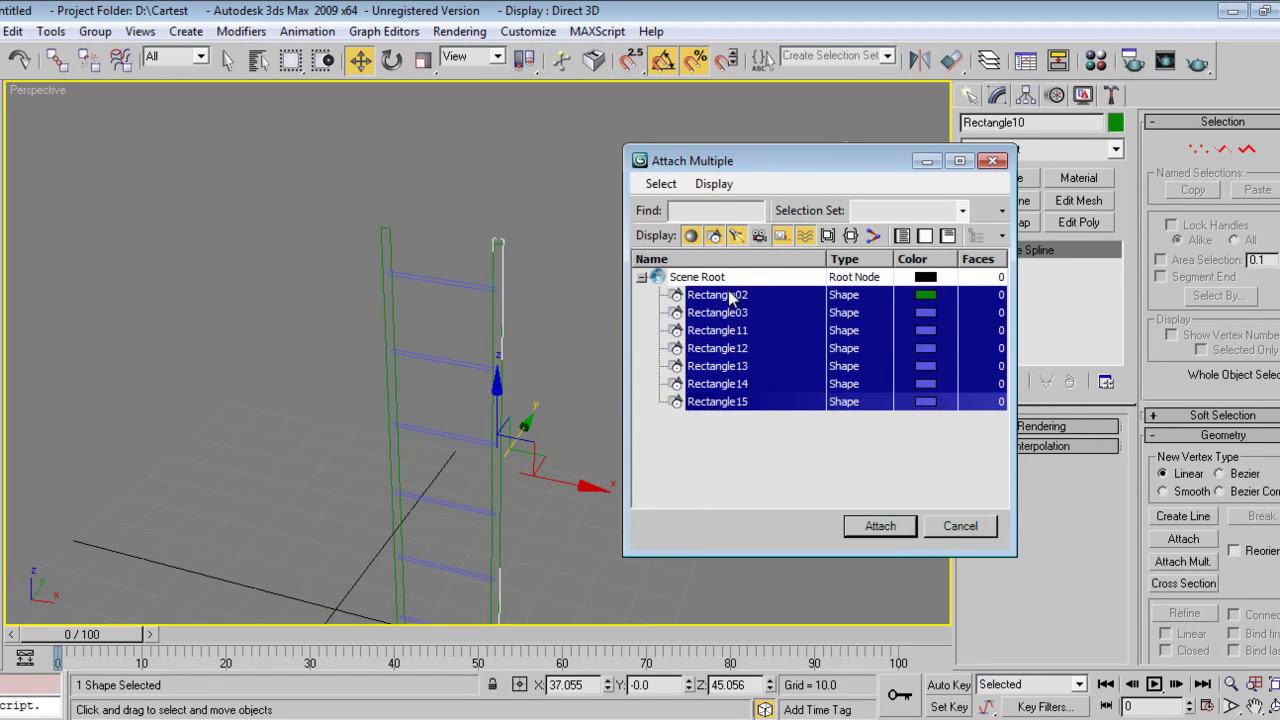
click(884, 526)
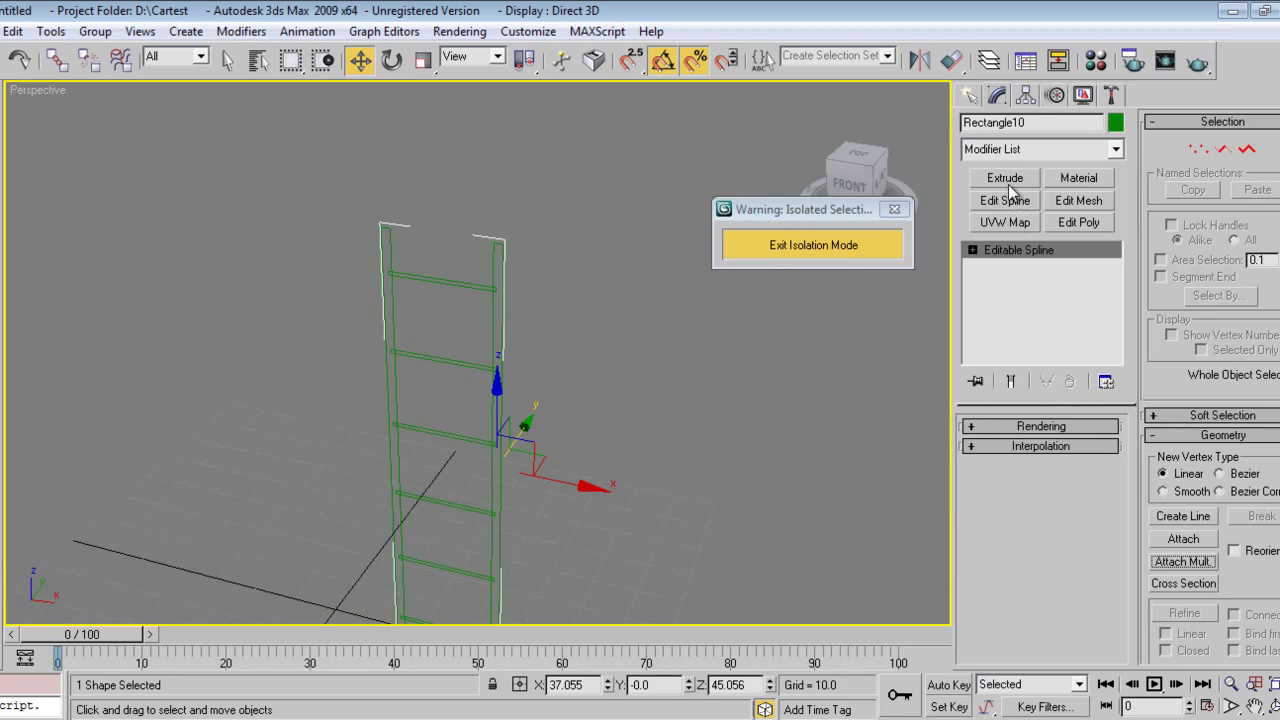
- Extrude the ladder by 4.5 and exit isolation mode to bring back the room
click(1006, 180)
drag(1093, 457, 1100, 440)
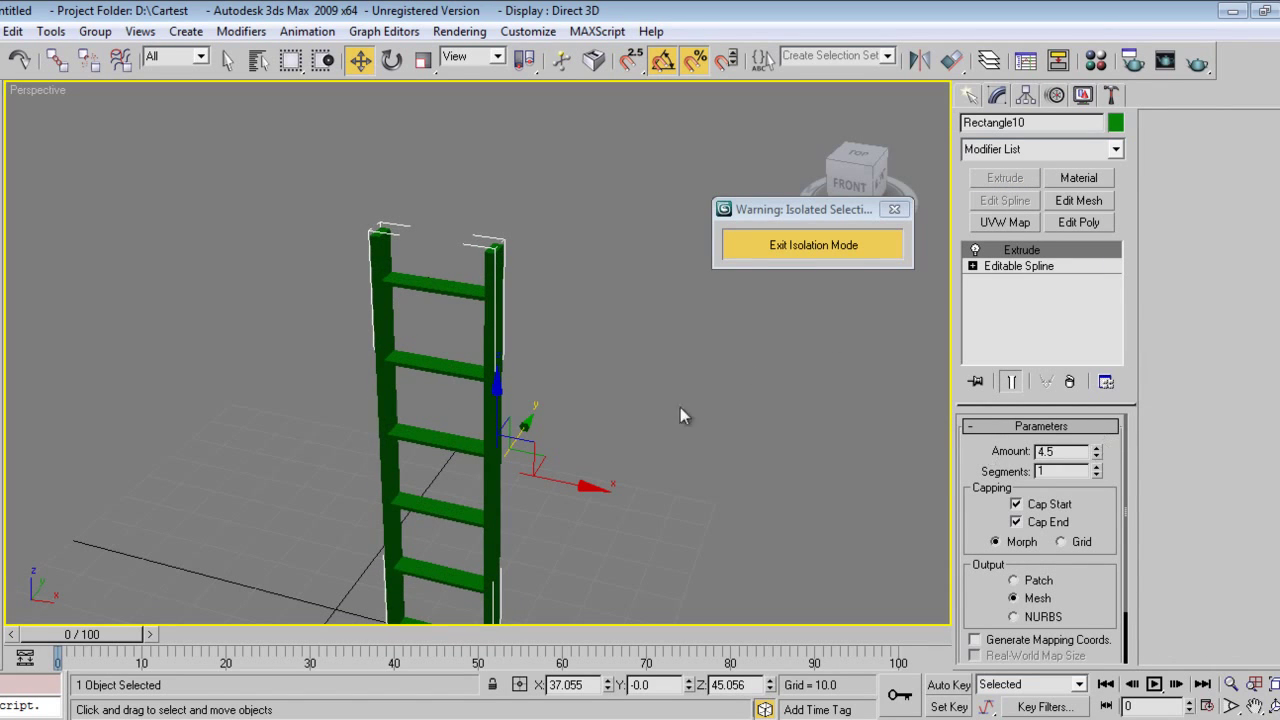
click(774, 247)
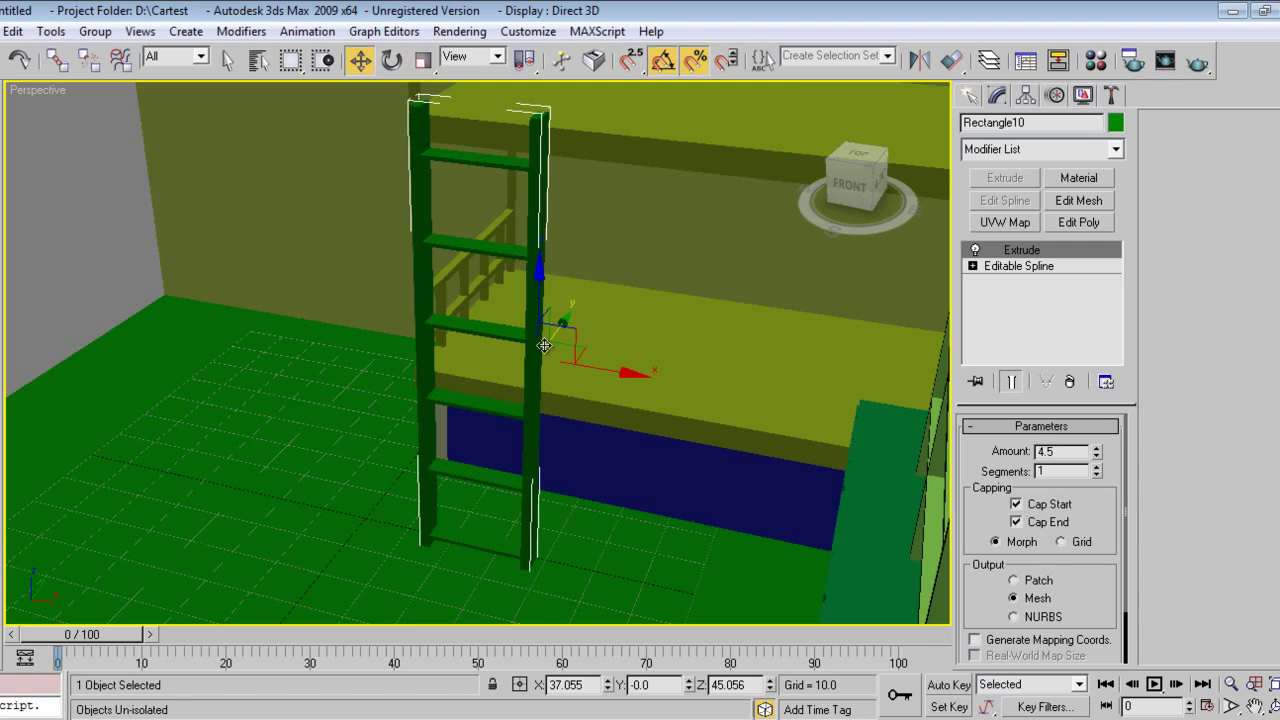
- Rotate the ladder so it tilts toward the upper bunk
key(shift+z)
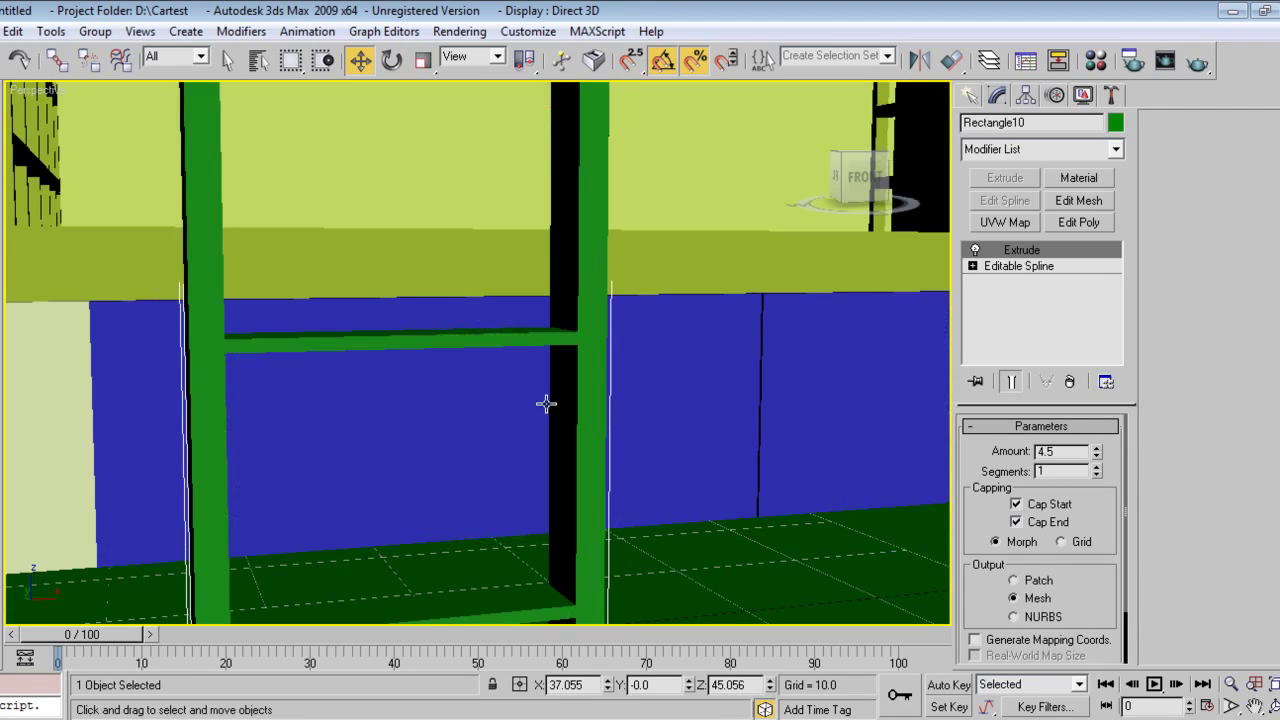
scroll(532, 406, down, 5)
middle_drag(481, 338, 489, 420)
scroll(486, 415, up, 3)
key(shift+z)
key(shift+z)
key(shift+z)
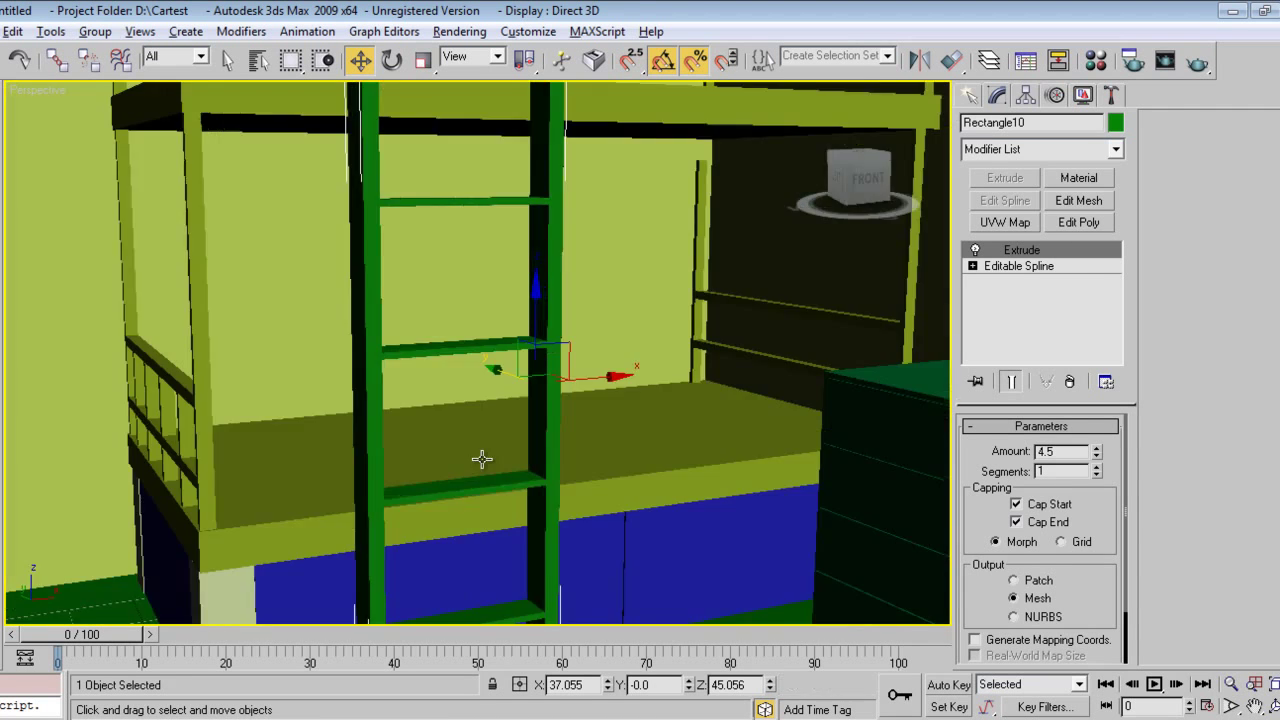
key(e)
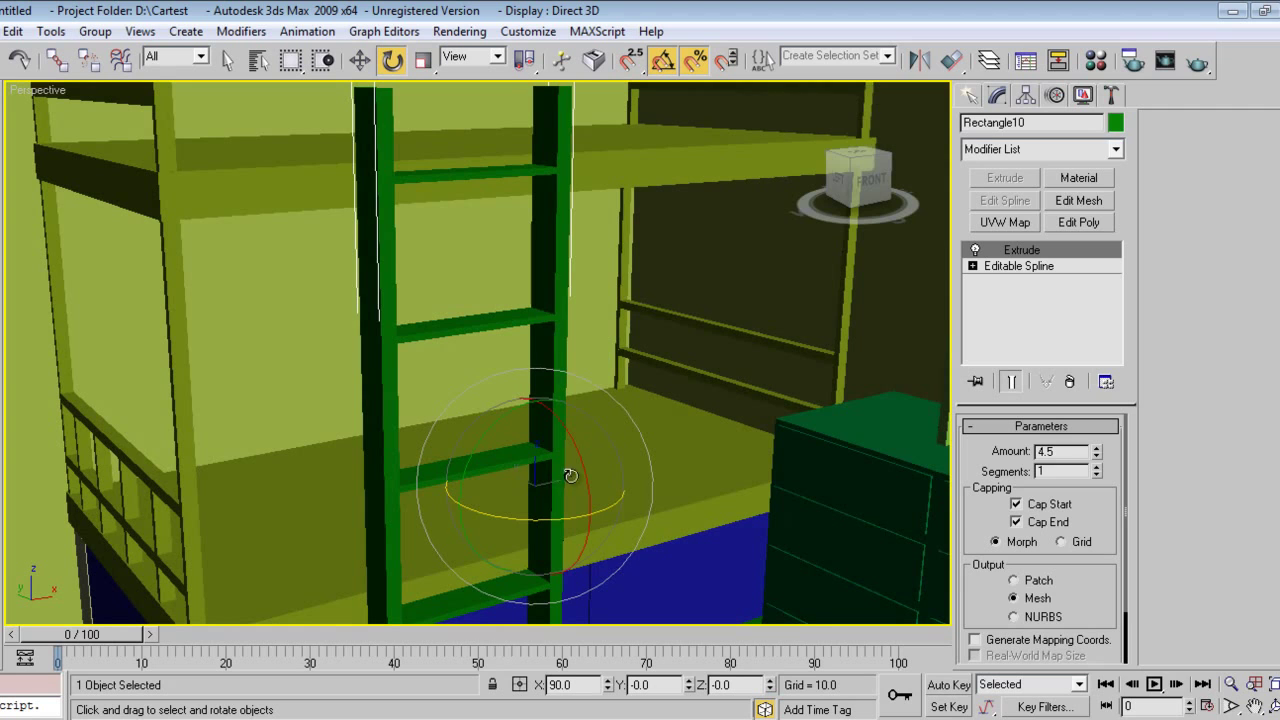
drag(580, 471, 564, 467)
scroll(564, 467, down, 3)
middle_drag(564, 467, 510, 425)
drag(510, 367, 506, 362)
- Move the tilted ladder against the front of the bunk bed near its end post, at about X 26.7, Y 15.6
key(w)
key(shift+z)
drag(424, 381, 371, 361)
alt+middle_drag(389, 376, 495, 326)
drag(490, 374, 445, 380)
click(969, 97)
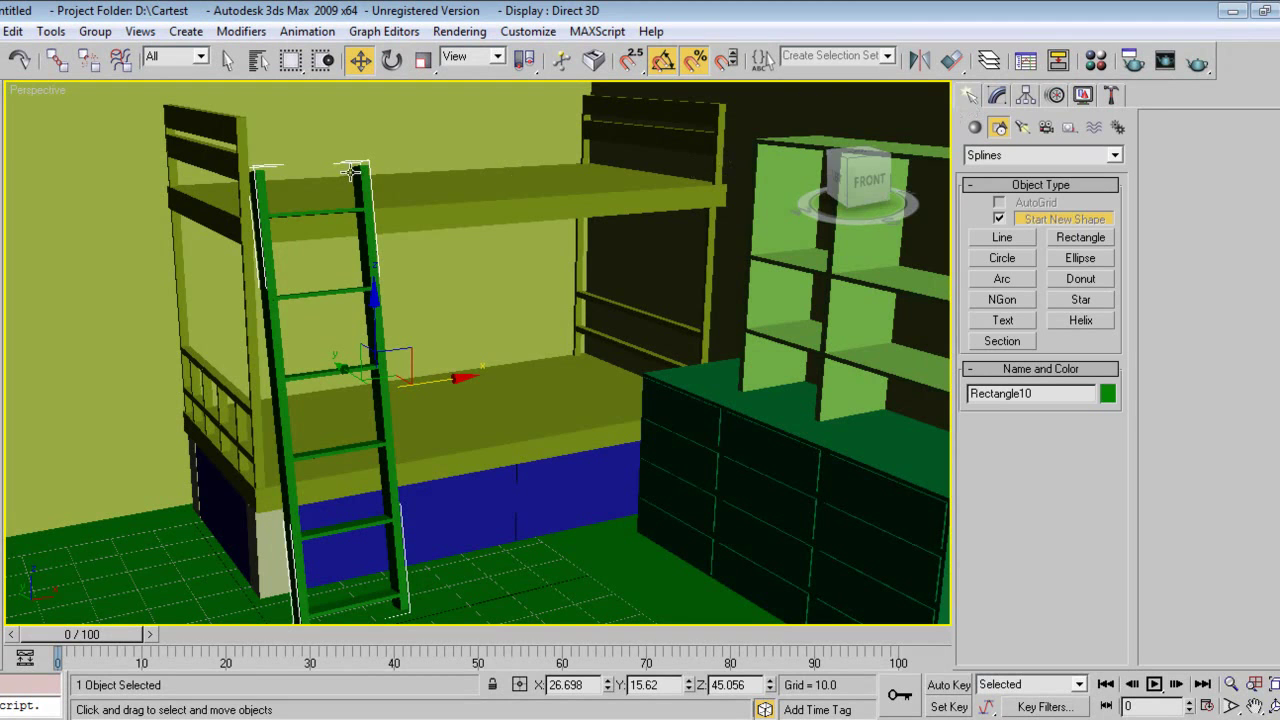
- Copy the upper end railing rotated 90 degrees about Z and place it along the upper board's front edge at about X 90.5, Y 24.6
click(230, 158)
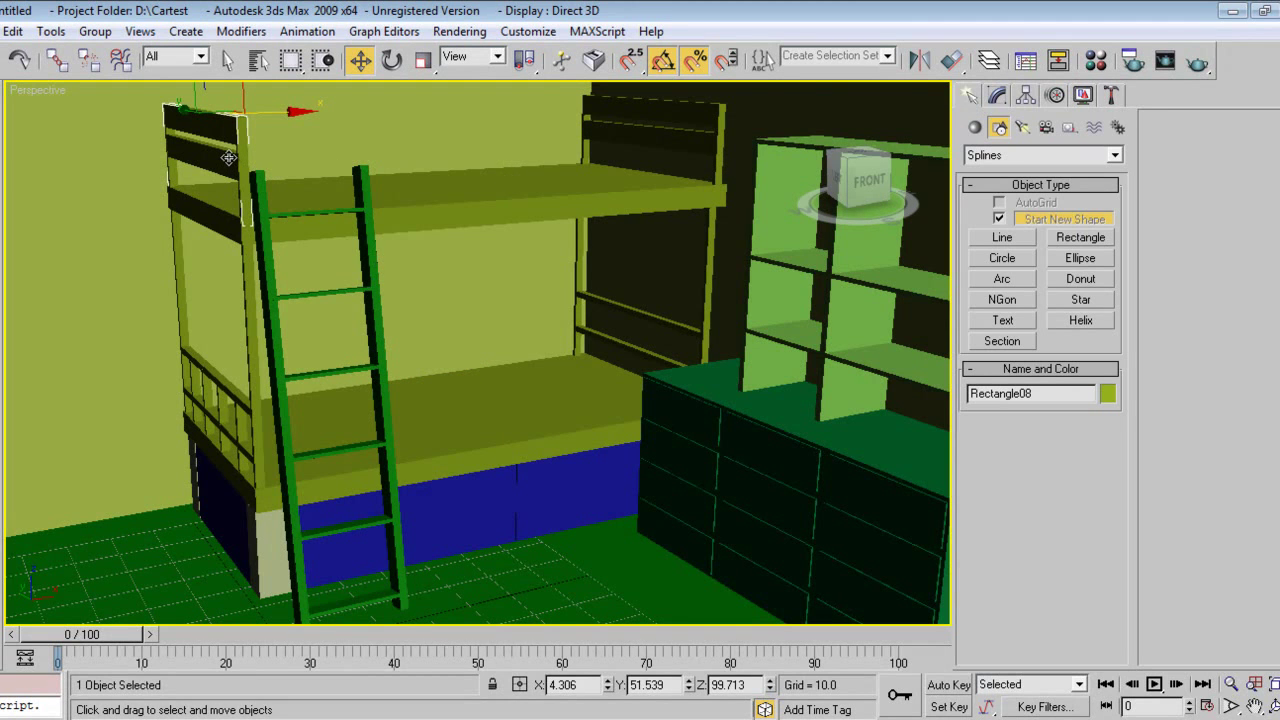
key(e)
middle_drag(322, 154, 313, 241)
shift+drag(268, 253, 360, 228)
key(Return)
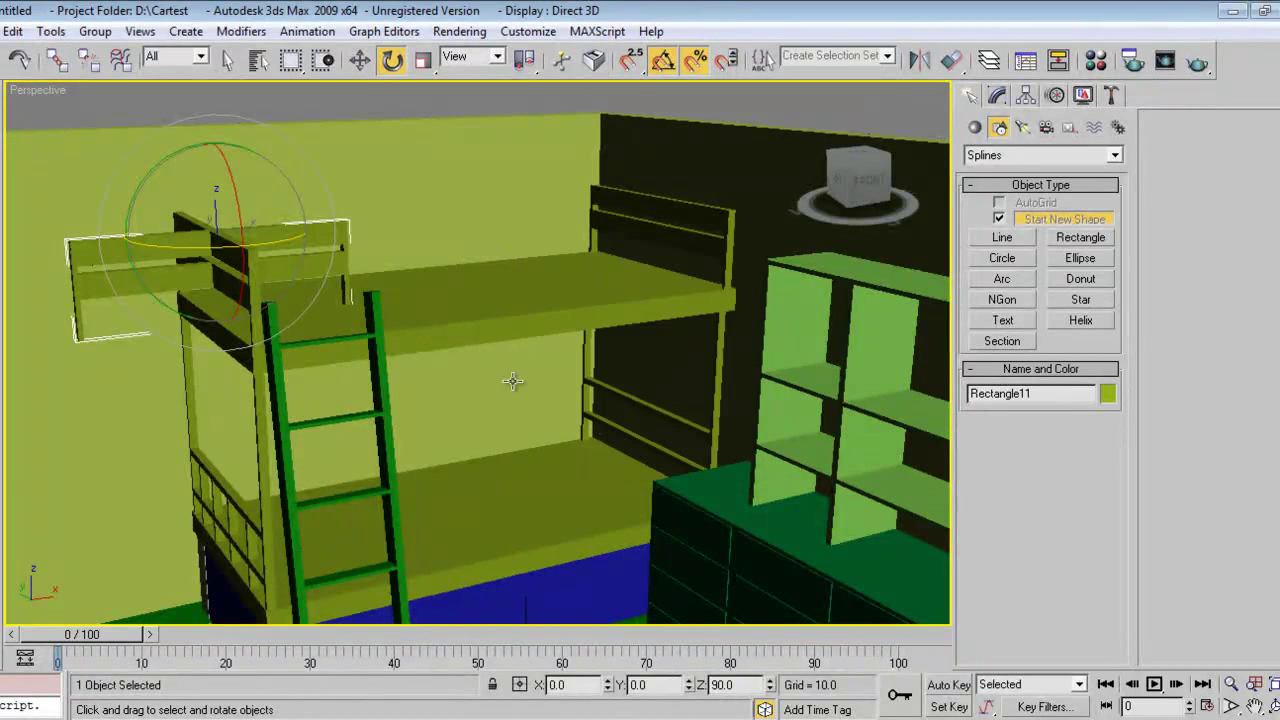
key(w)
mouse_move(299, 230)
mouse_down()
mouse_move(440, 215)
mouse_move(528, 183)
mouse_move(583, 242)
mouse_up()
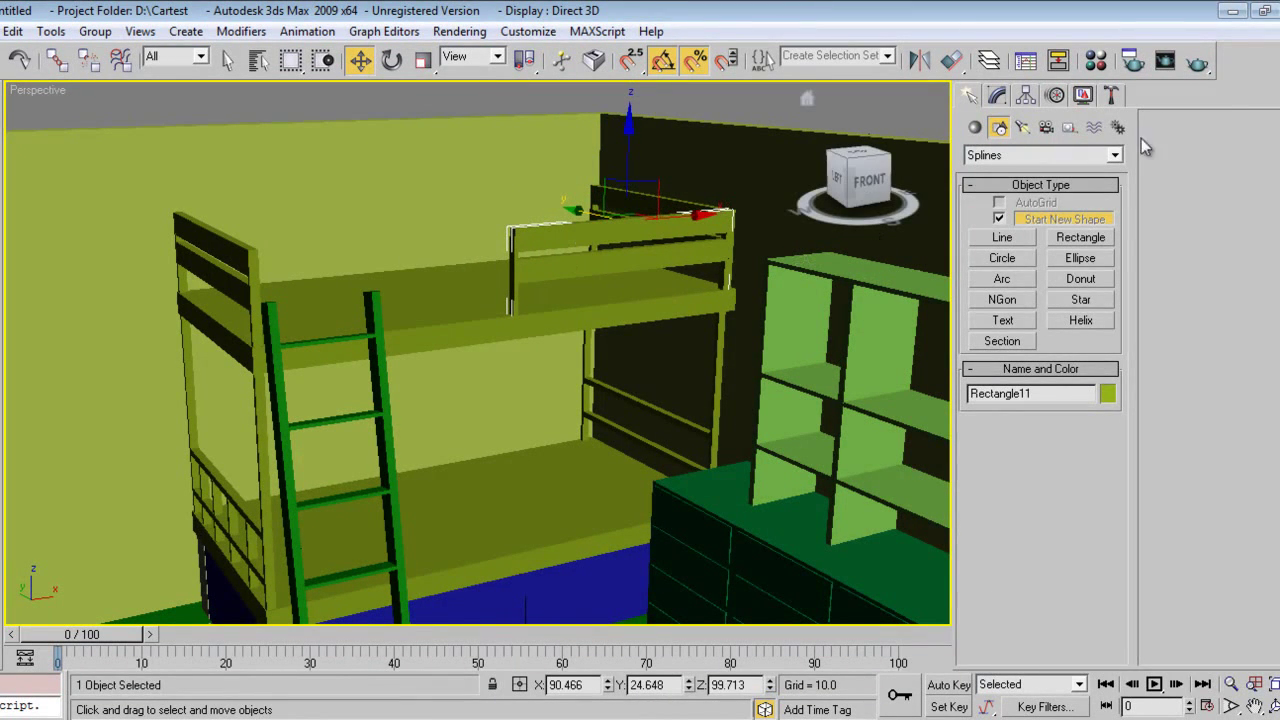
- Select the vertices at the ladder-side end of the front railing's spline and convert them to Corner
click(997, 95)
click(972, 266)
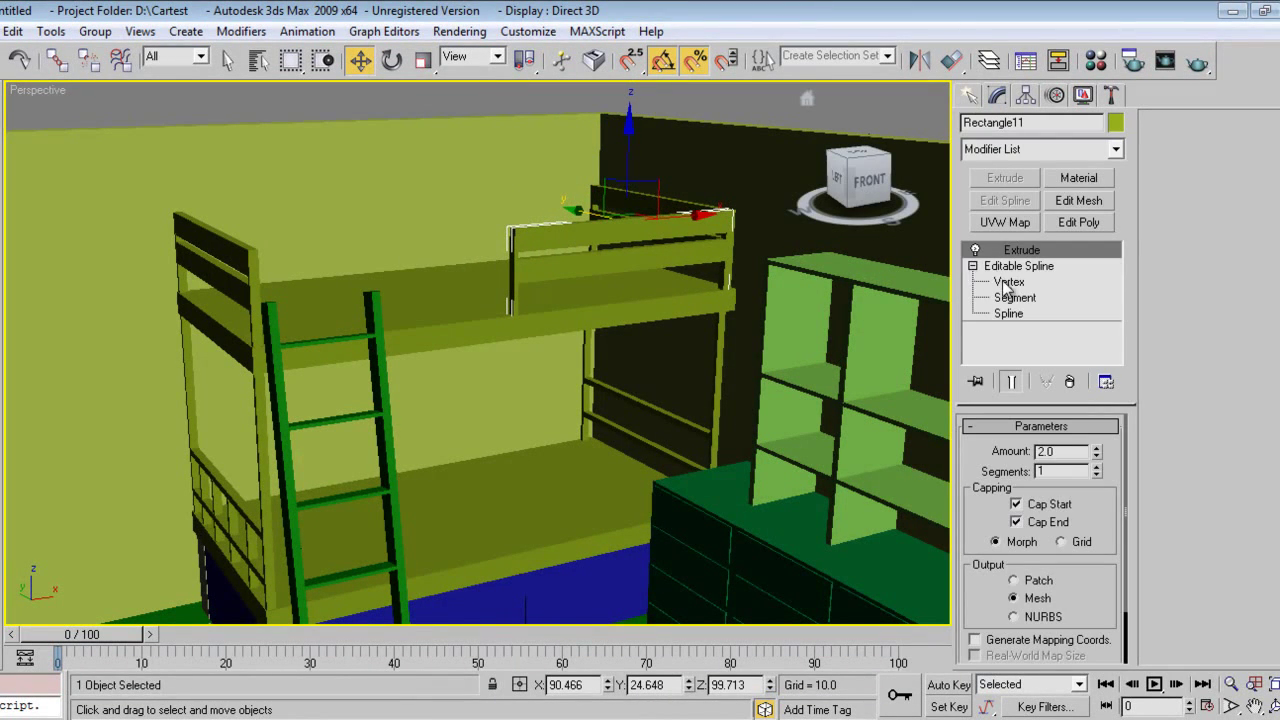
click(1009, 282)
drag(525, 304, 529, 308)
drag(587, 229, 534, 242)
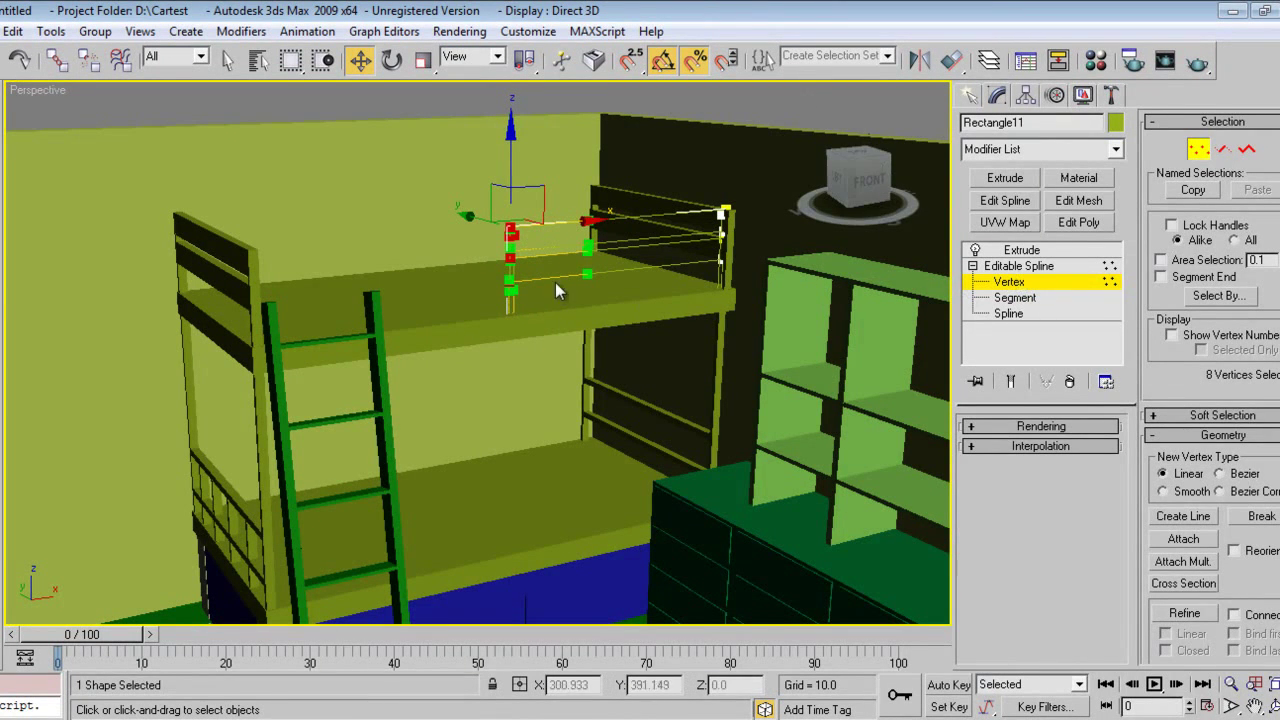
right_click(539, 255)
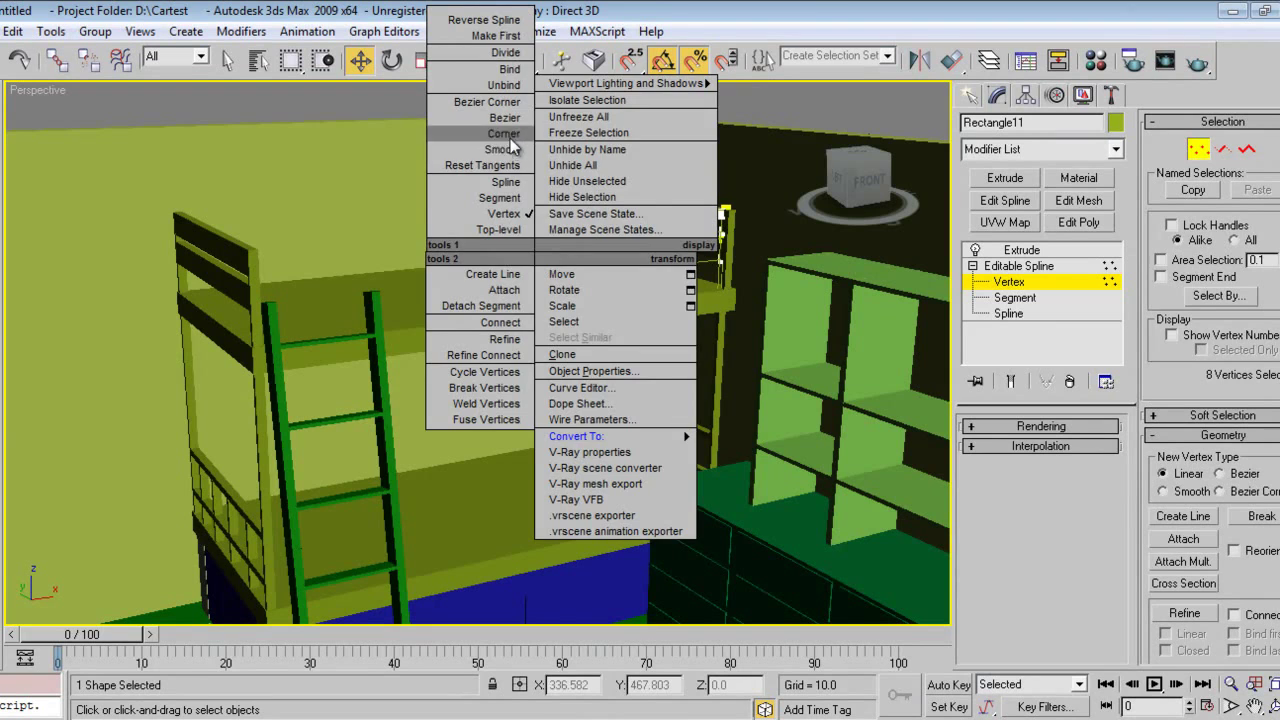
click(510, 138)
- Move the selected end vertices along X to lengthen the front railing up to the ladder
drag(565, 222, 425, 298)
drag(450, 235, 446, 236)
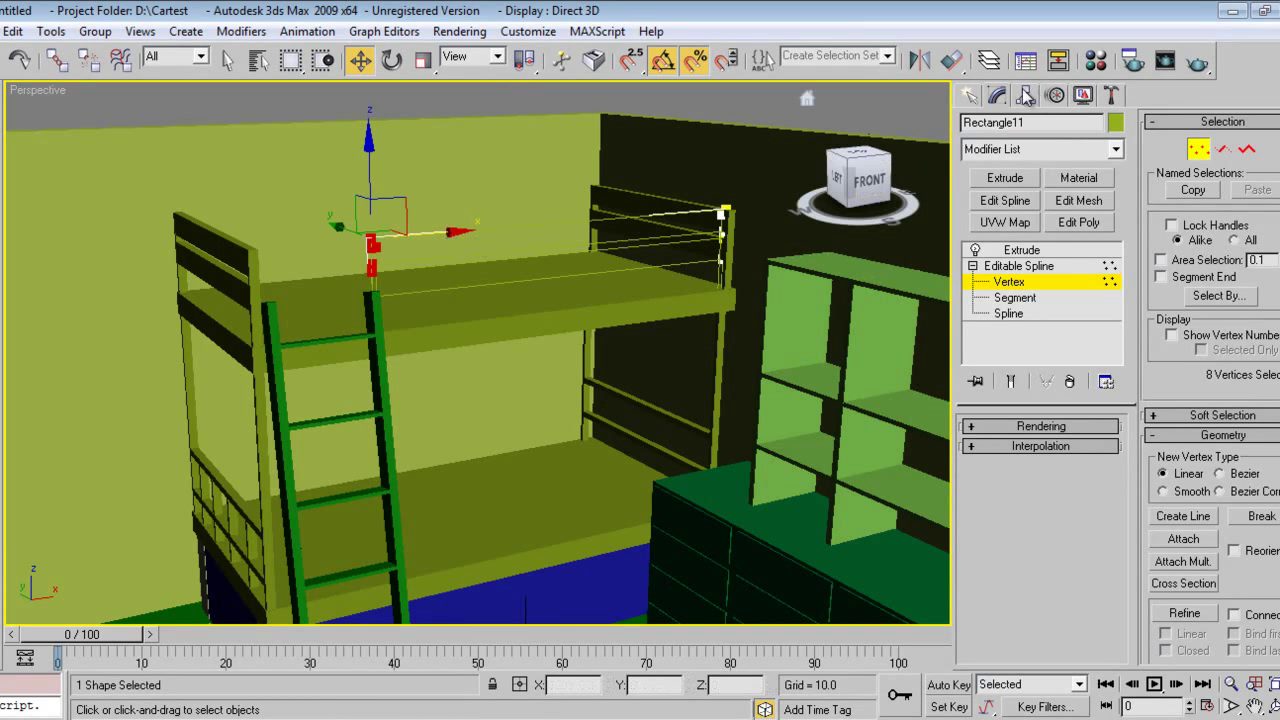
click(969, 95)
- Draw a rectangle about 32.5 by 35 on the floor in front of the bed in the wireframe top view
alt+middle_drag(662, 346, 562, 360)
alt+middle_drag(447, 337, 428, 331)
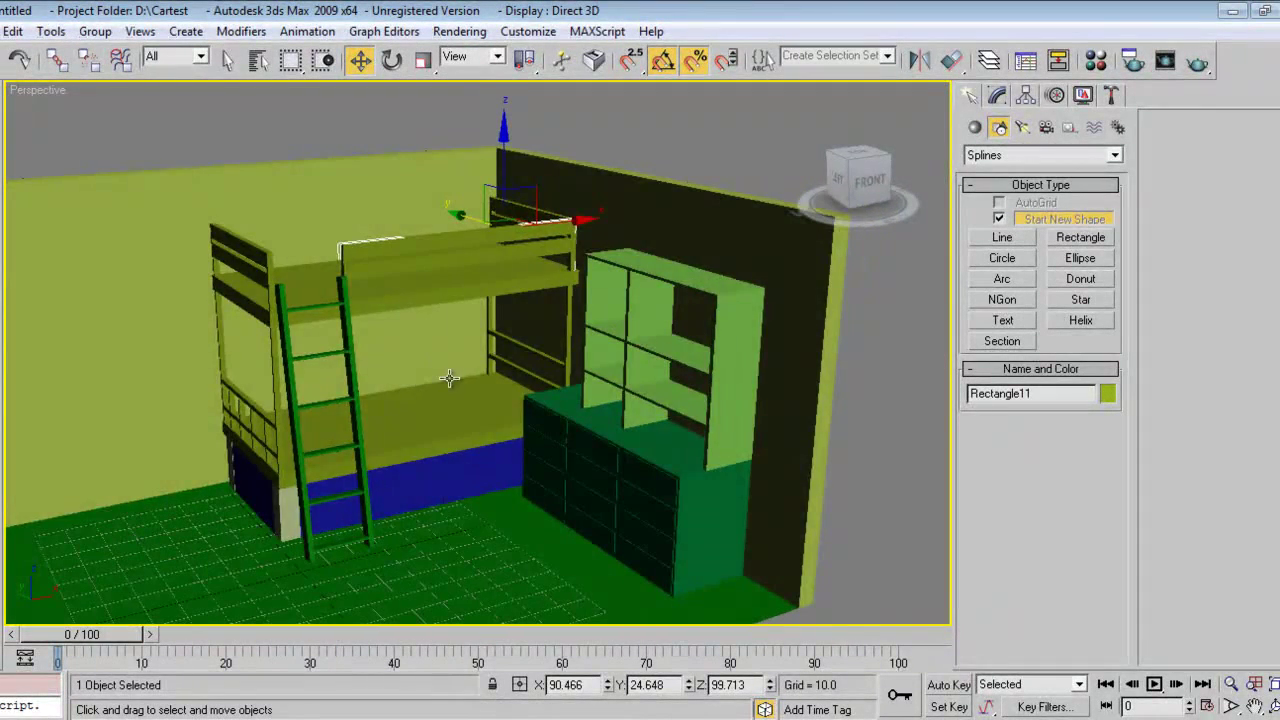
alt+middle_drag(497, 372, 531, 371)
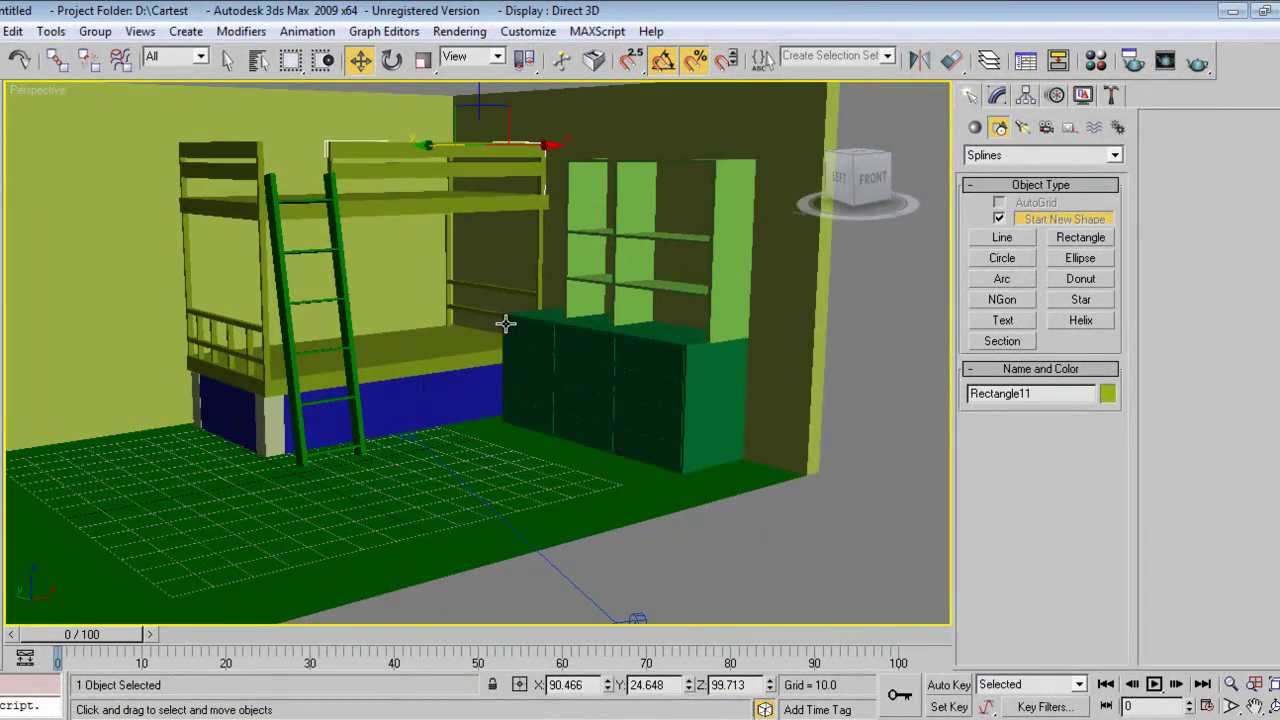
scroll(449, 437, up, 6)
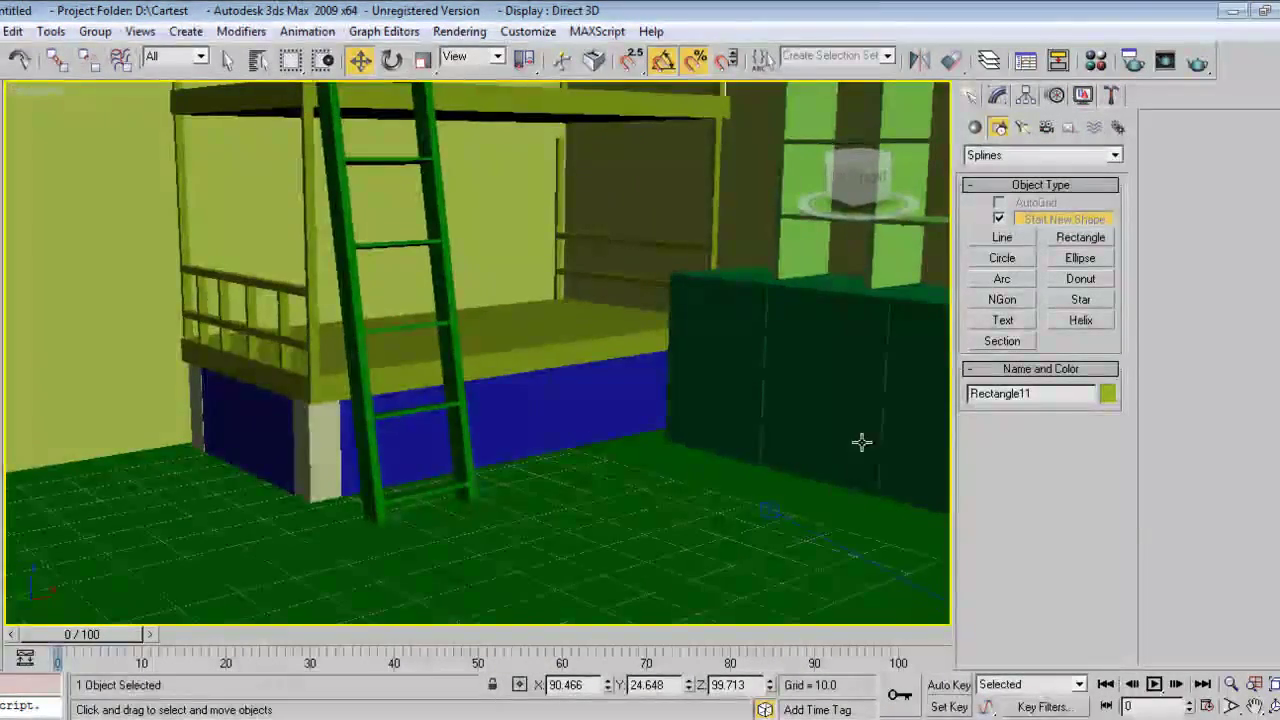
click(1081, 238)
key(t)
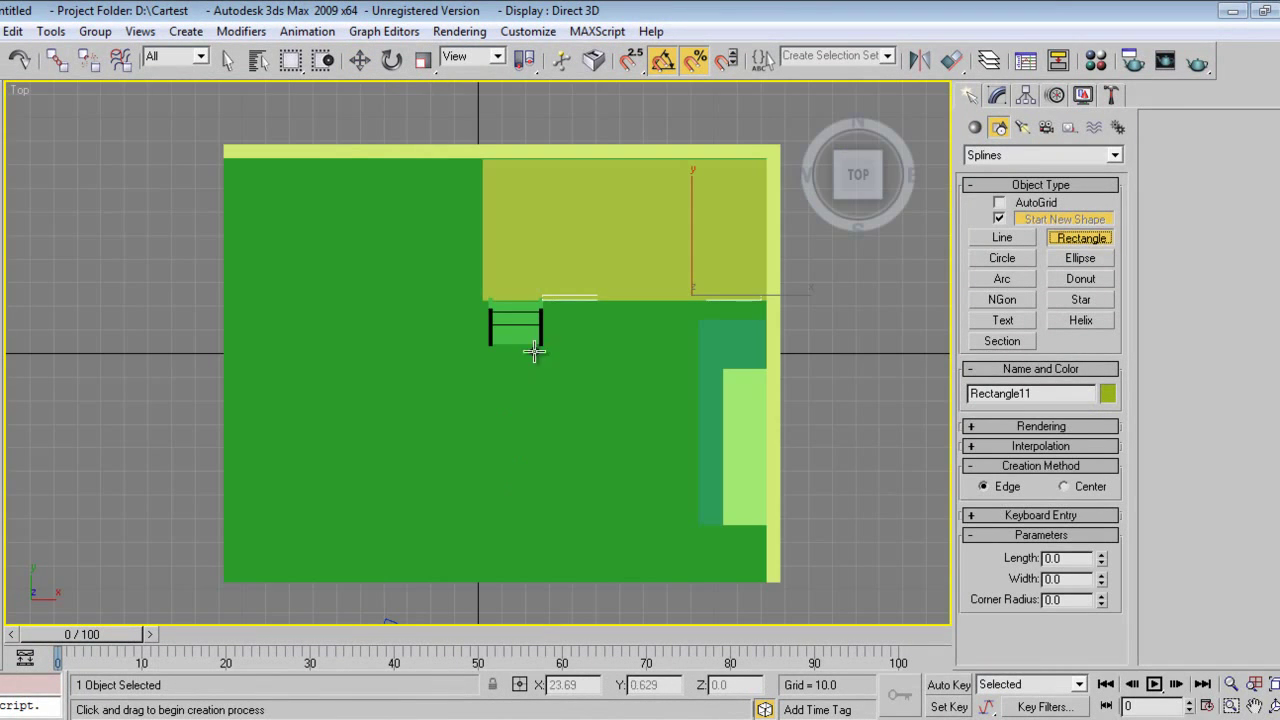
scroll(557, 389, up, 4)
middle_drag(557, 389, 484, 410)
key(F3)
middle_drag(566, 426, 477, 391)
mouse_move(472, 384)
mouse_down()
mouse_move(566, 527)
mouse_move(637, 535)
mouse_up()
key(w)
- Set the floor rectangle's length and width to 32 each
right_click(618, 444)
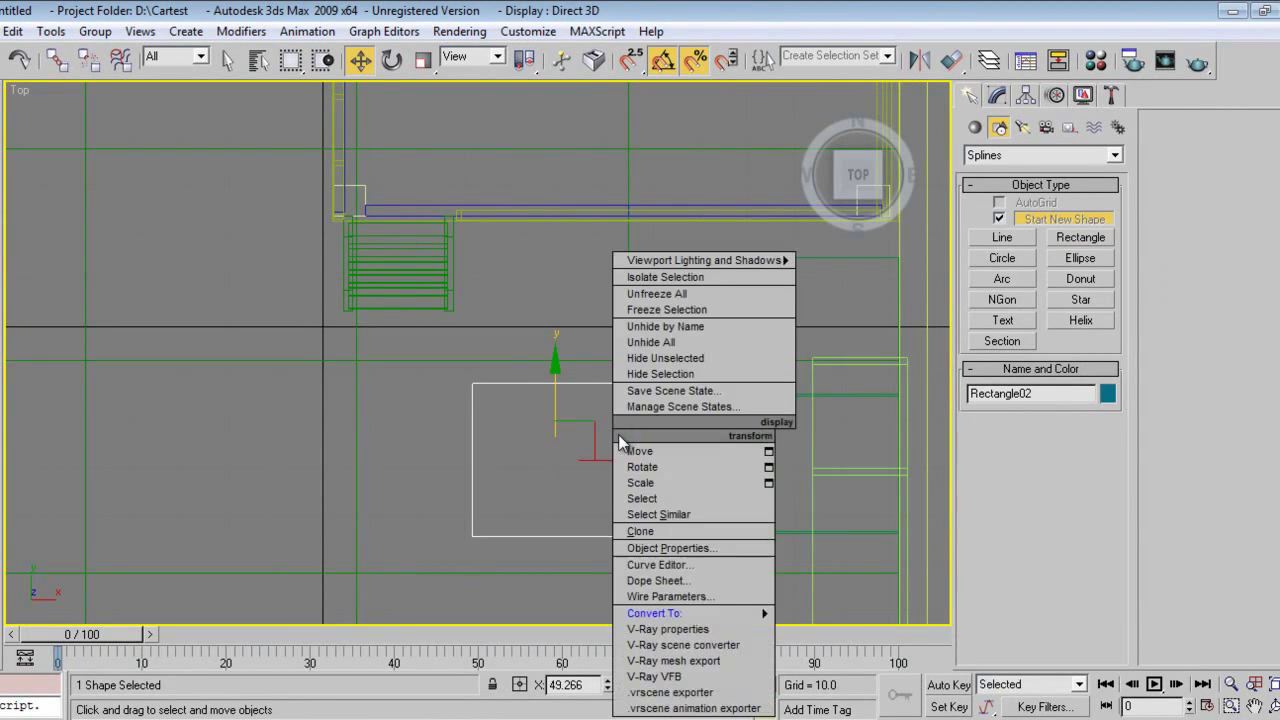
click(997, 95)
click(997, 95)
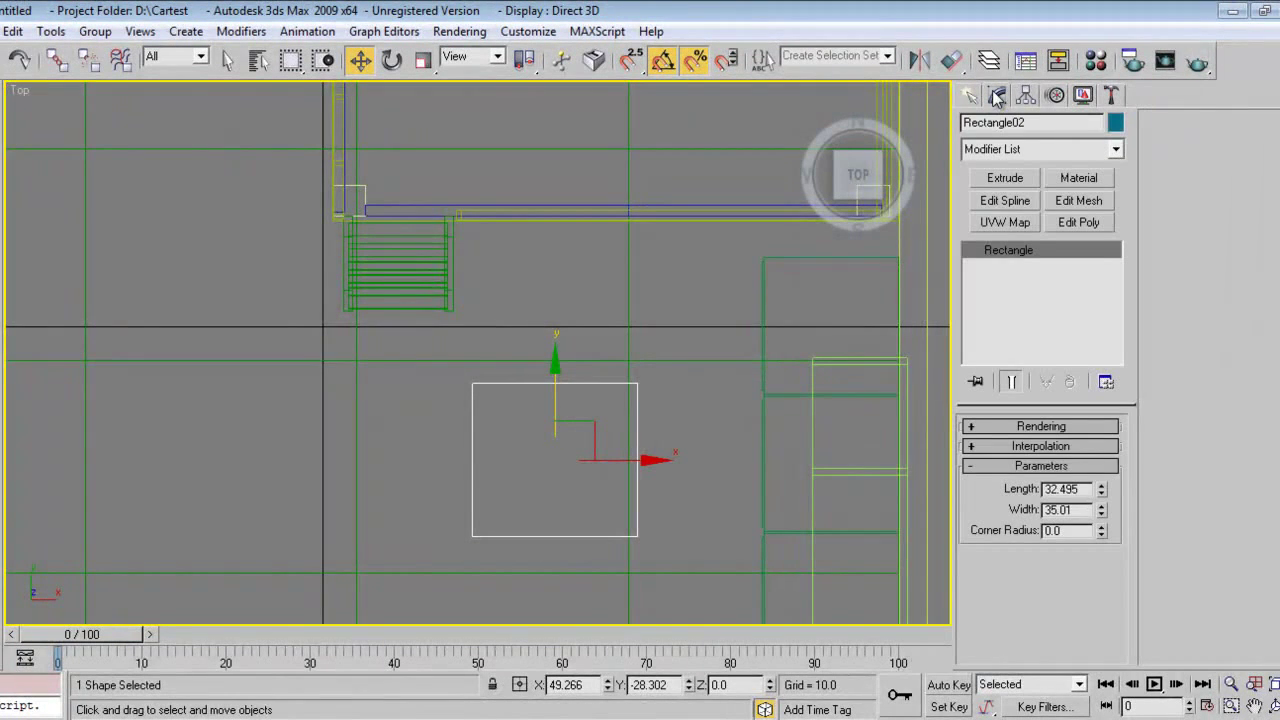
text(32)
key(Return)
key(Tab)
text(3)
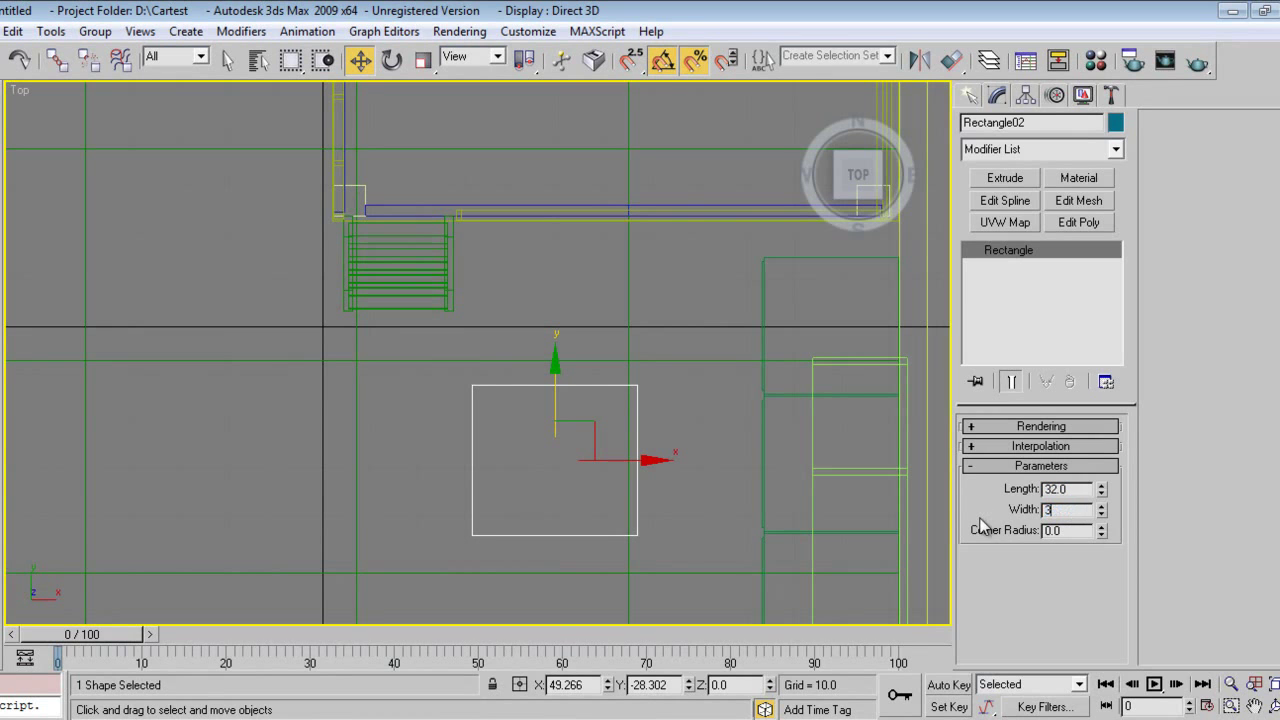
text(2)
key(Return)
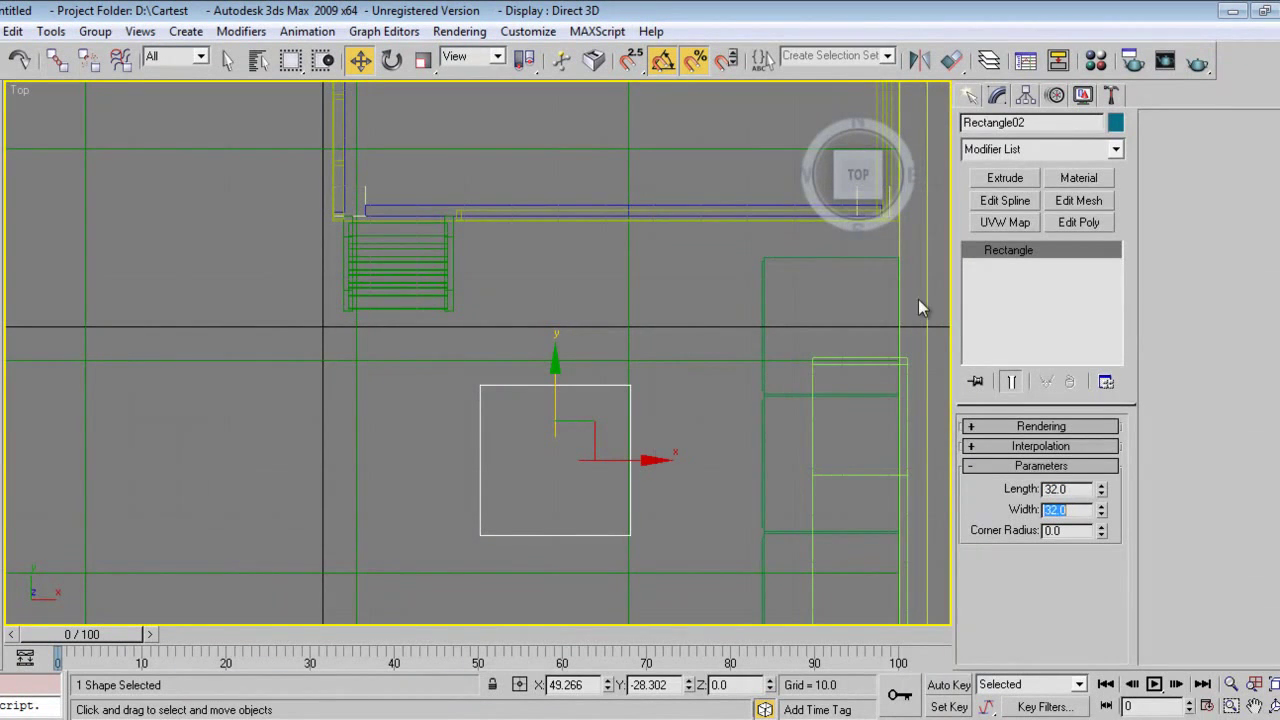
- Convert the 32 by 32 square to an editable spline
click(969, 95)
right_click(638, 434)
mouse_move(720, 617)
click(855, 617)
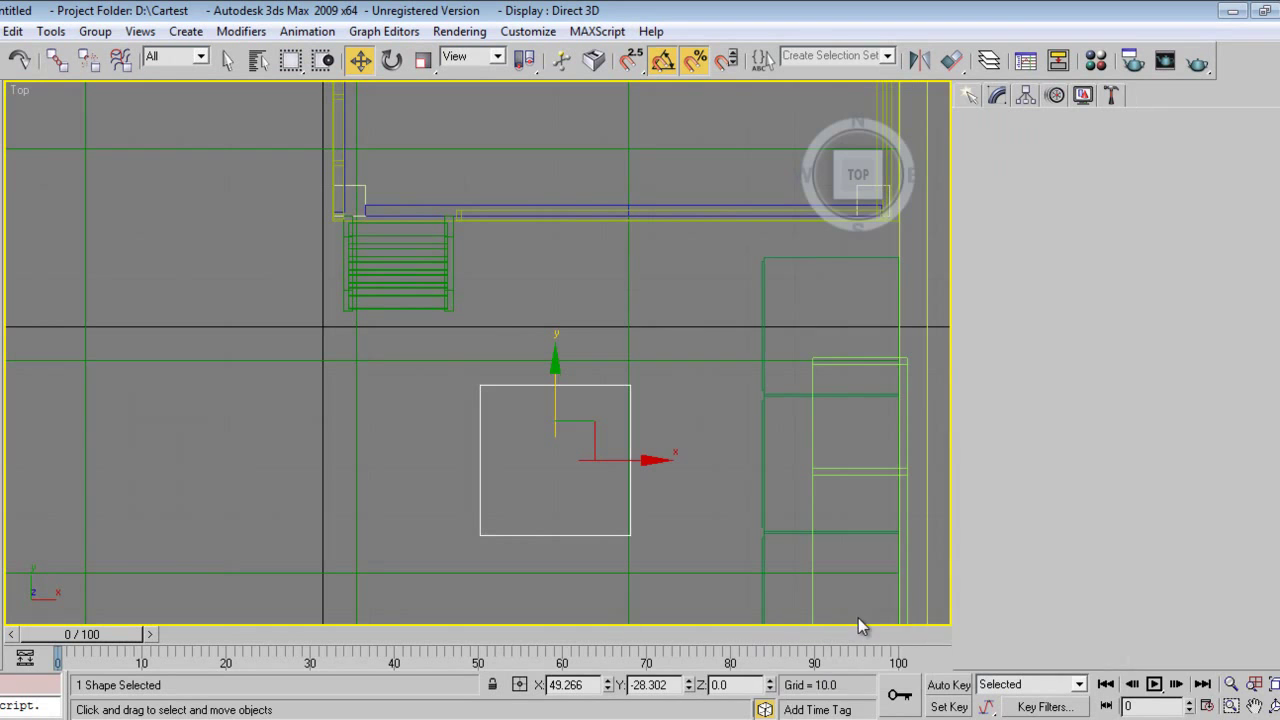
click(970, 96)
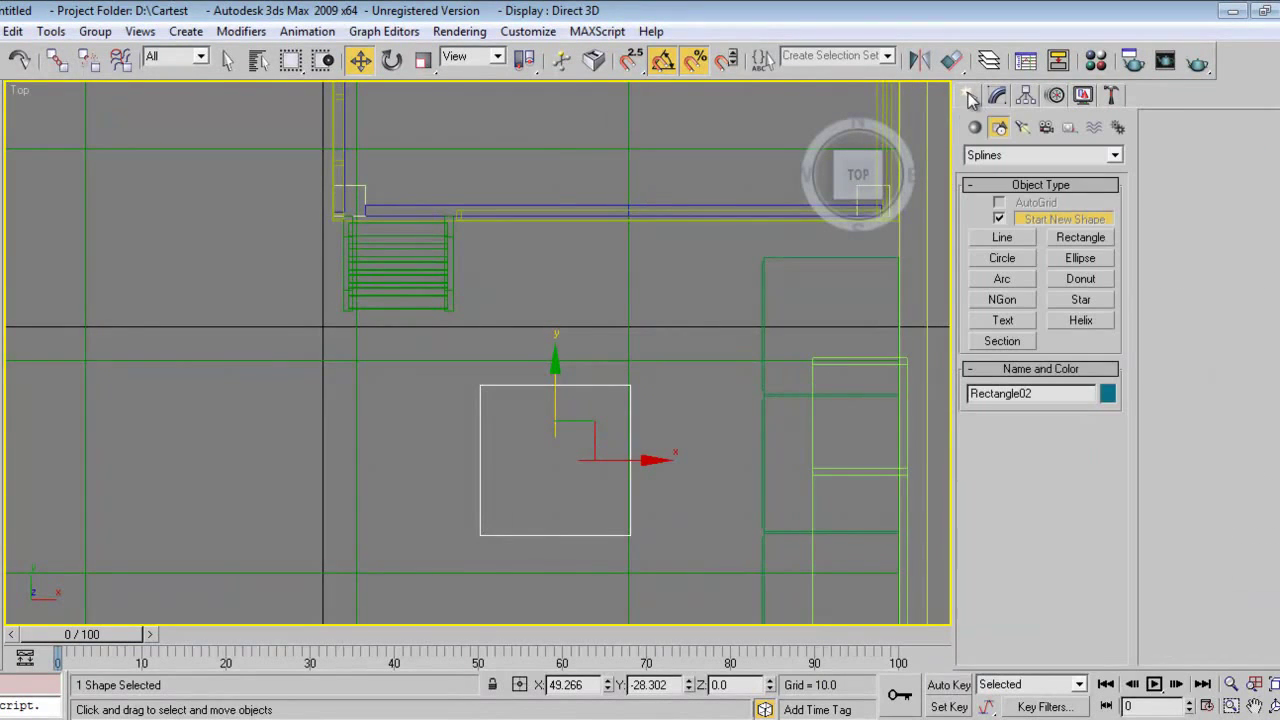
- Draw a small rectangle at the large square's upper-left corner and set its length and width to 4
click(1081, 237)
scroll(480, 355, up, 5)
middle_drag(540, 457, 471, 346)
drag(412, 303, 441, 334)
text(4)
key(Return)
text(4)
key(Return)
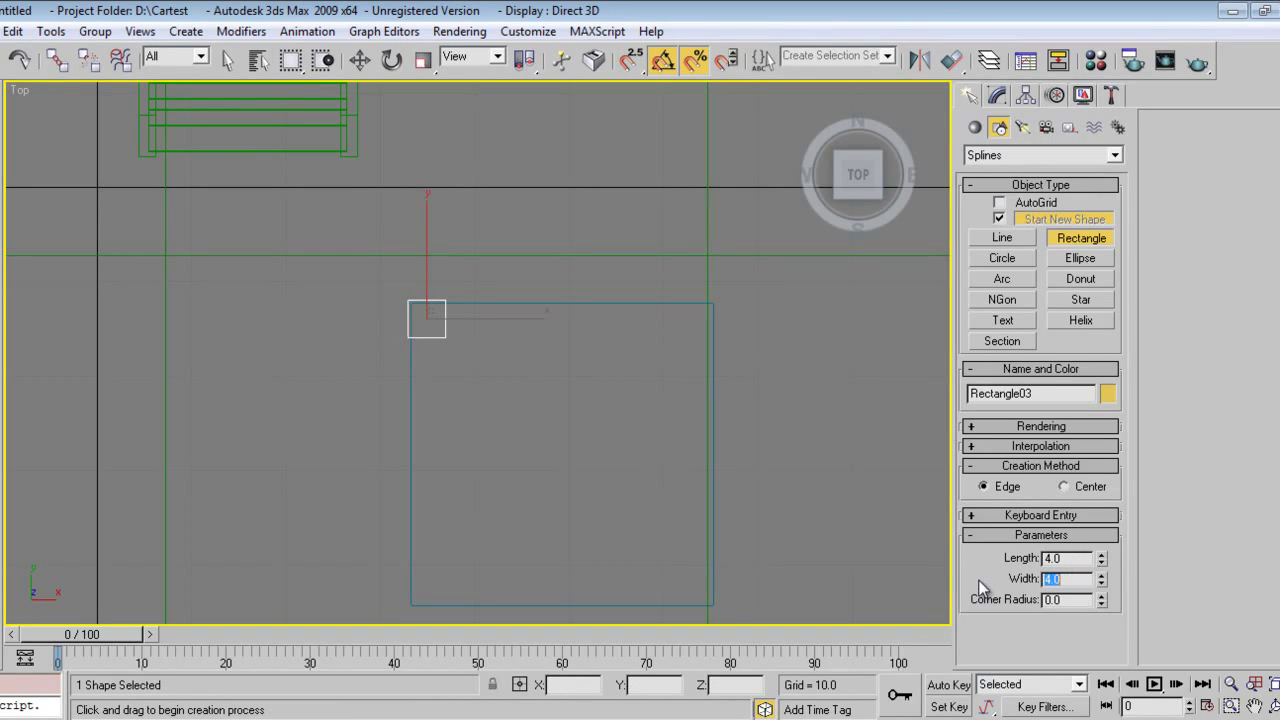
- Snap the small square's outer corner onto the upper-left corner of the large square
scroll(520, 391, up, 4)
key(w)
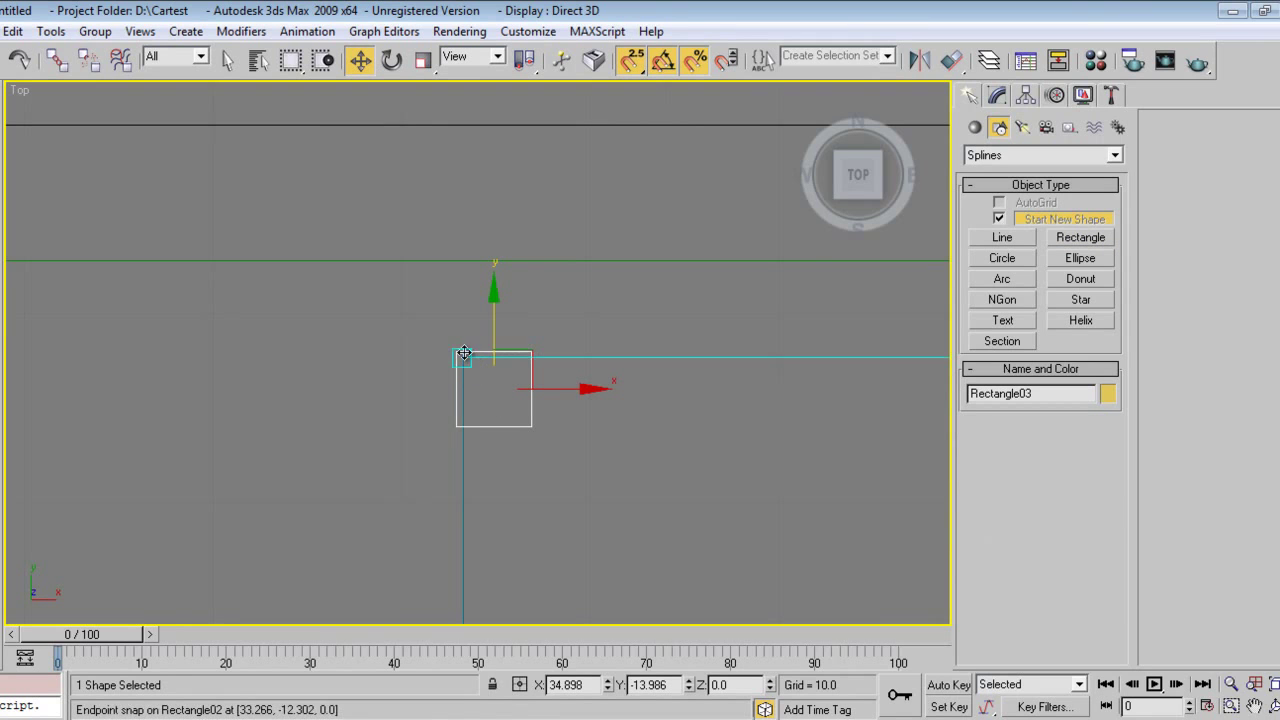
key(space)
drag(460, 349, 476, 365)
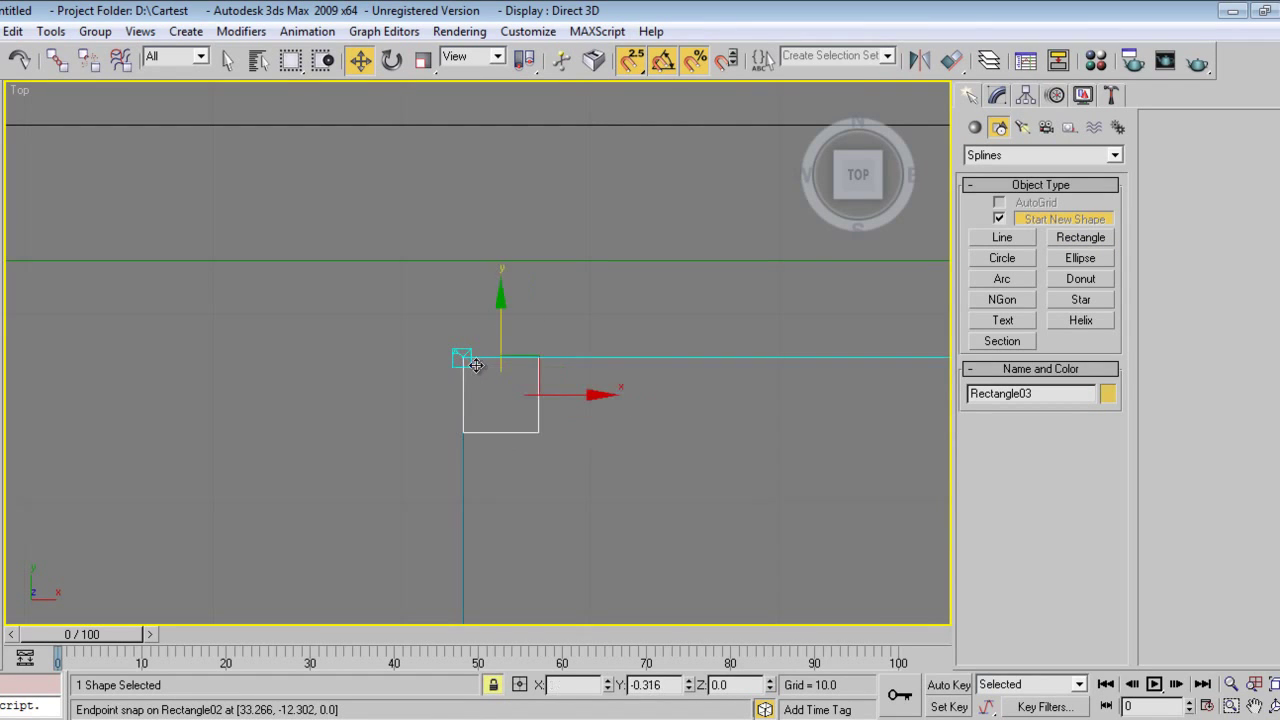
middle_drag(642, 456, 463, 371)
scroll(514, 387, down, 2)
key(space)
scroll(516, 394, down, 2)
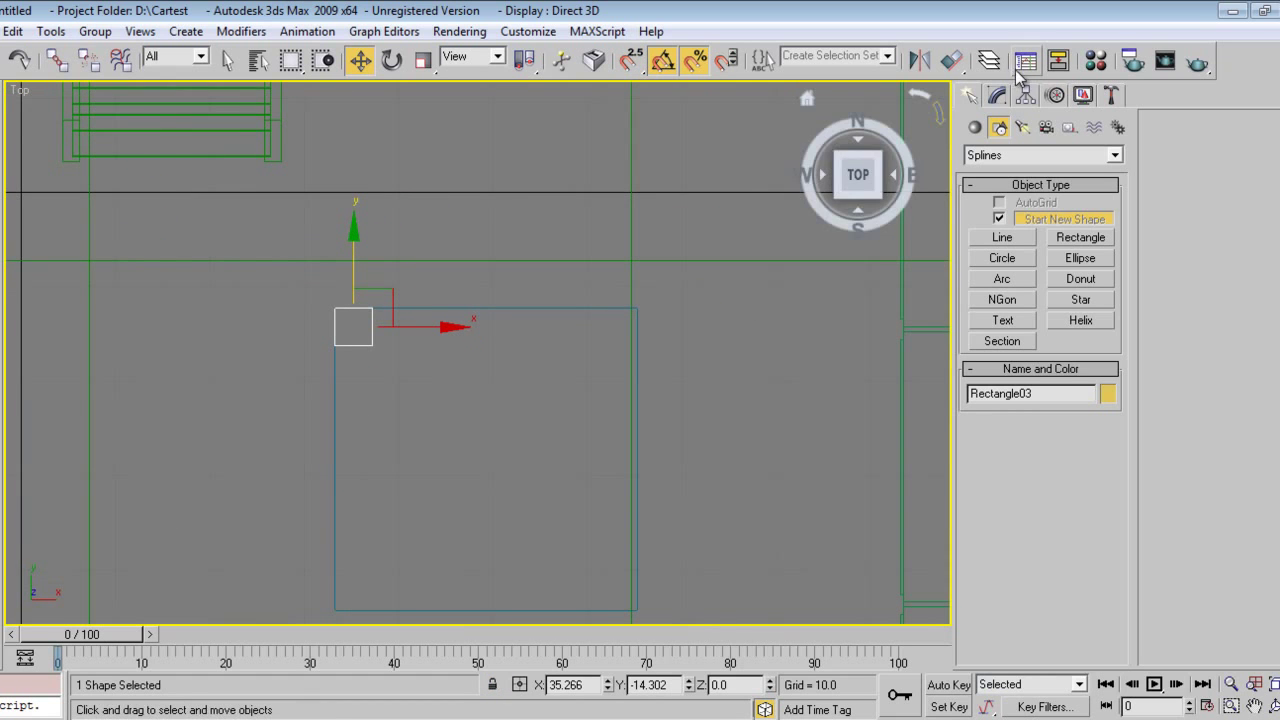
- Convert the 4 by 4 corner square to an editable spline
click(997, 95)
right_click(594, 414)
mouse_move(703, 598)
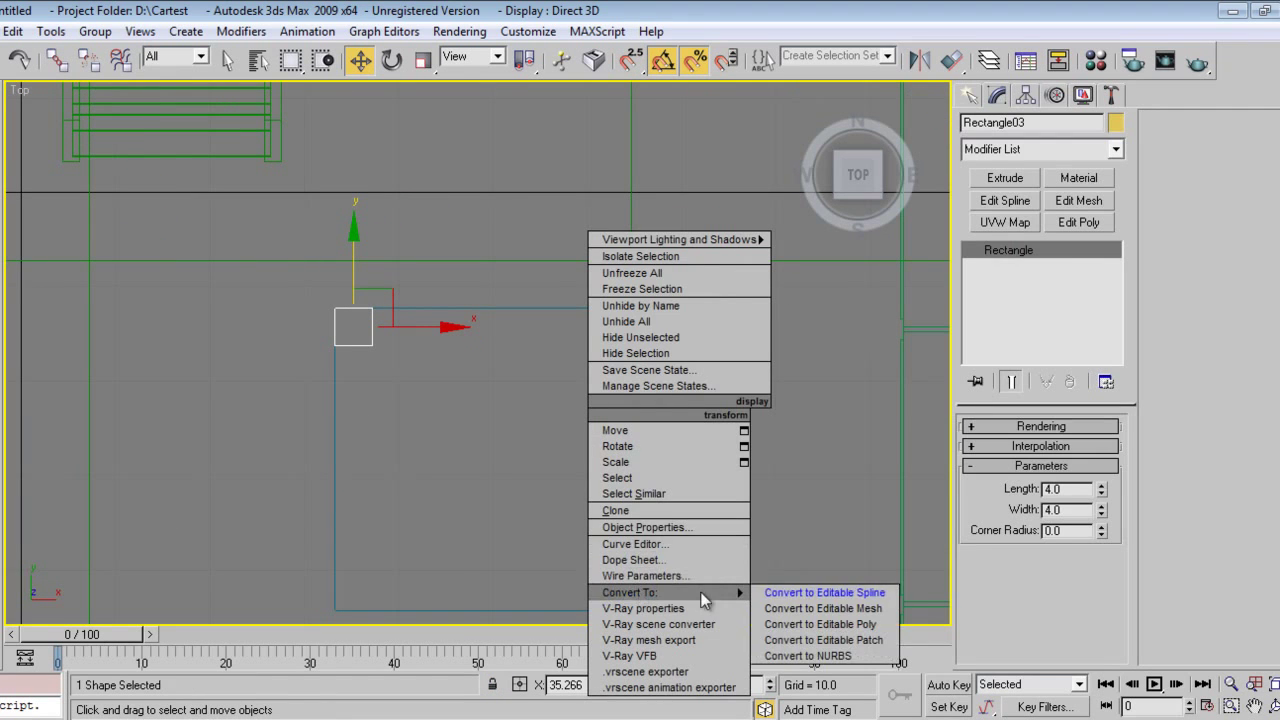
click(785, 593)
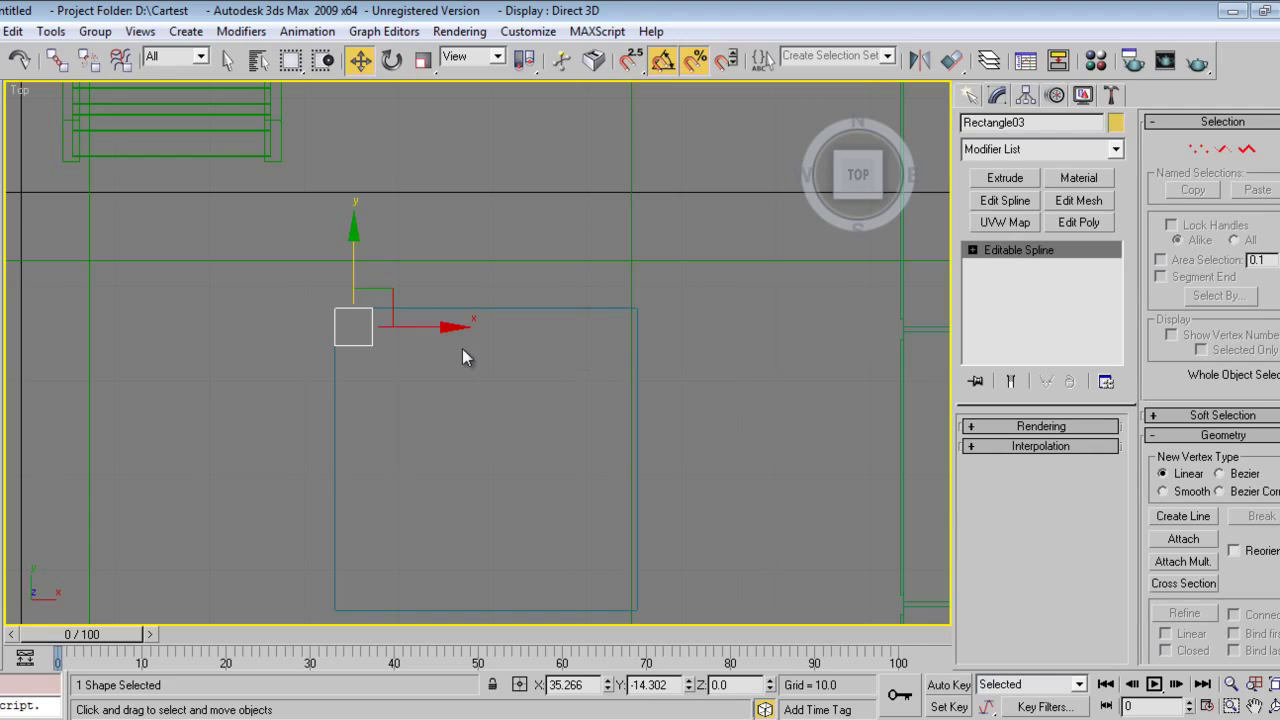
- Copy the 4 by 4 corner square along X and snap the copy onto the large square's upper-right corner
shift+drag(450, 333, 699, 333)
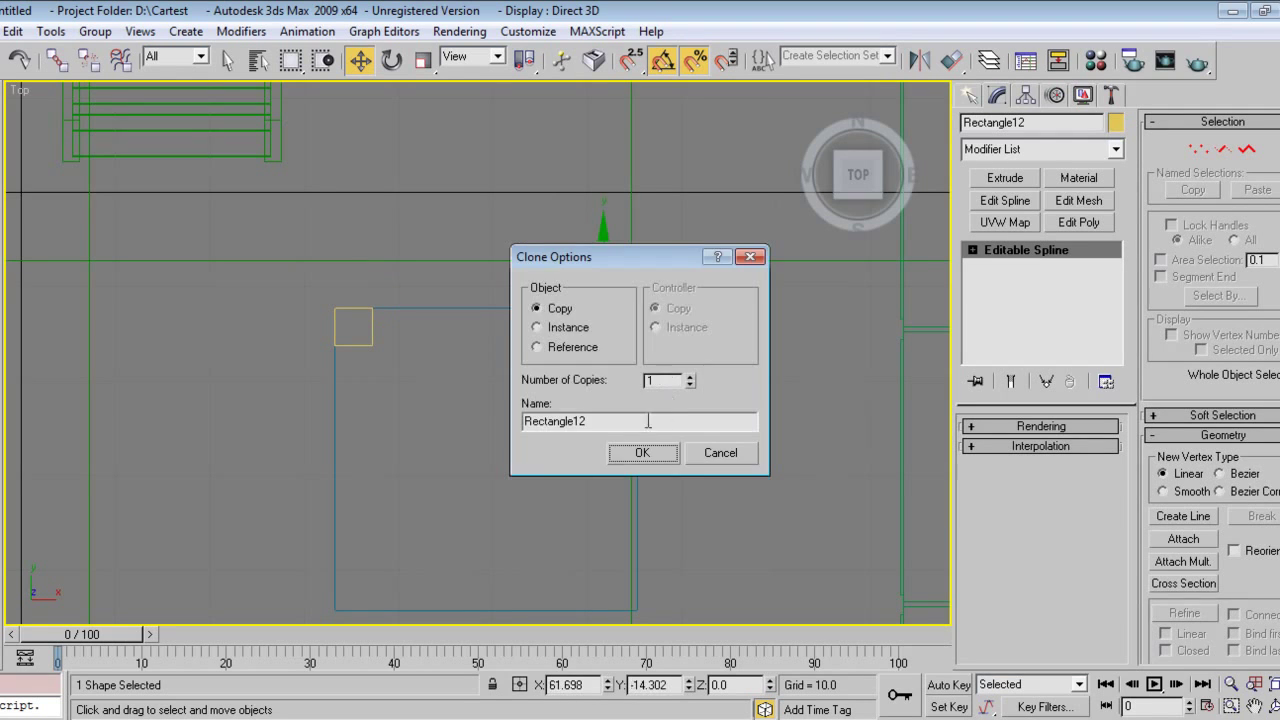
click(642, 446)
scroll(669, 386, up, 3)
middle_drag(669, 386, 351, 480)
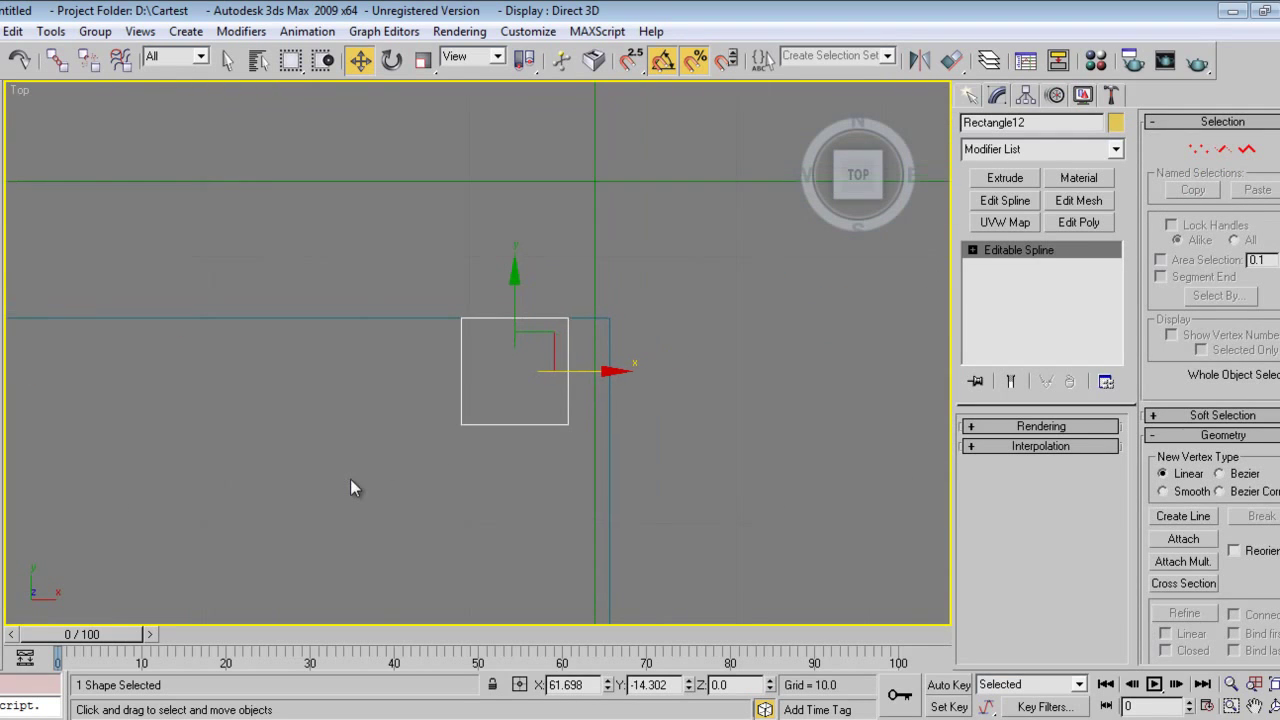
key(s)
key(space)
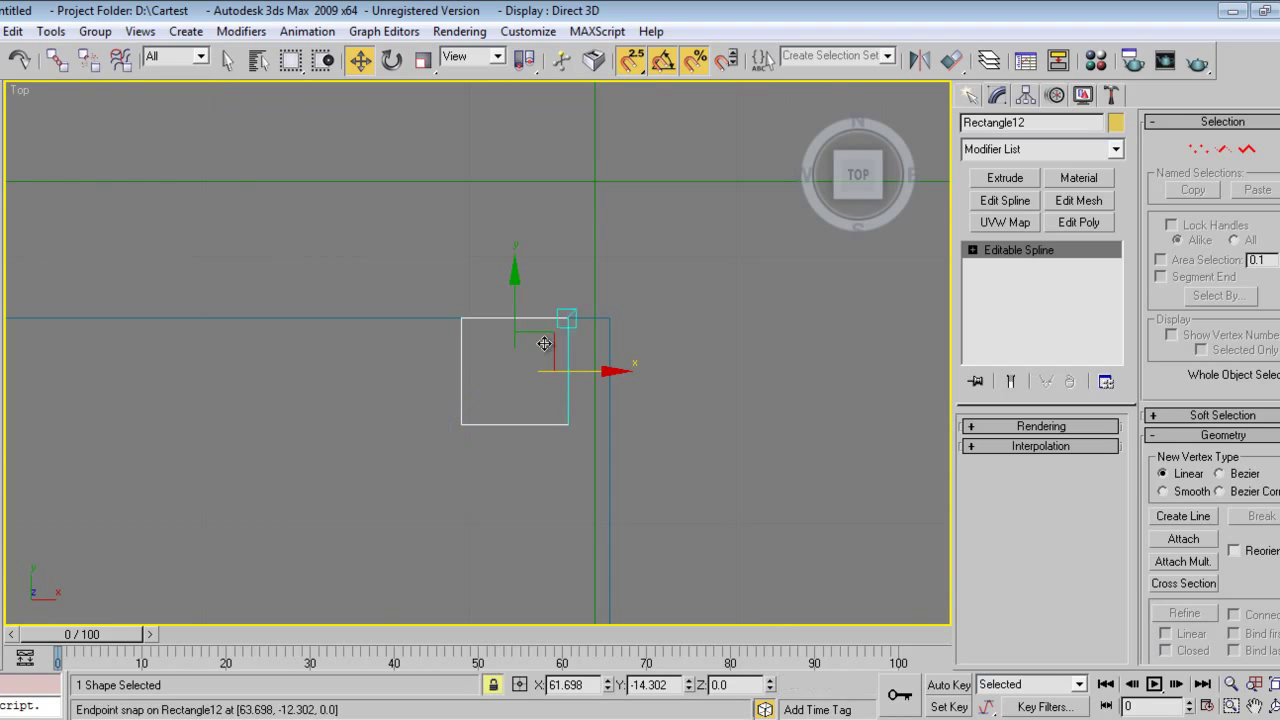
drag(566, 321, 609, 320)
scroll(554, 414, down, 4)
middle_drag(507, 429, 569, 388)
key(space)
key(space)
key(space)
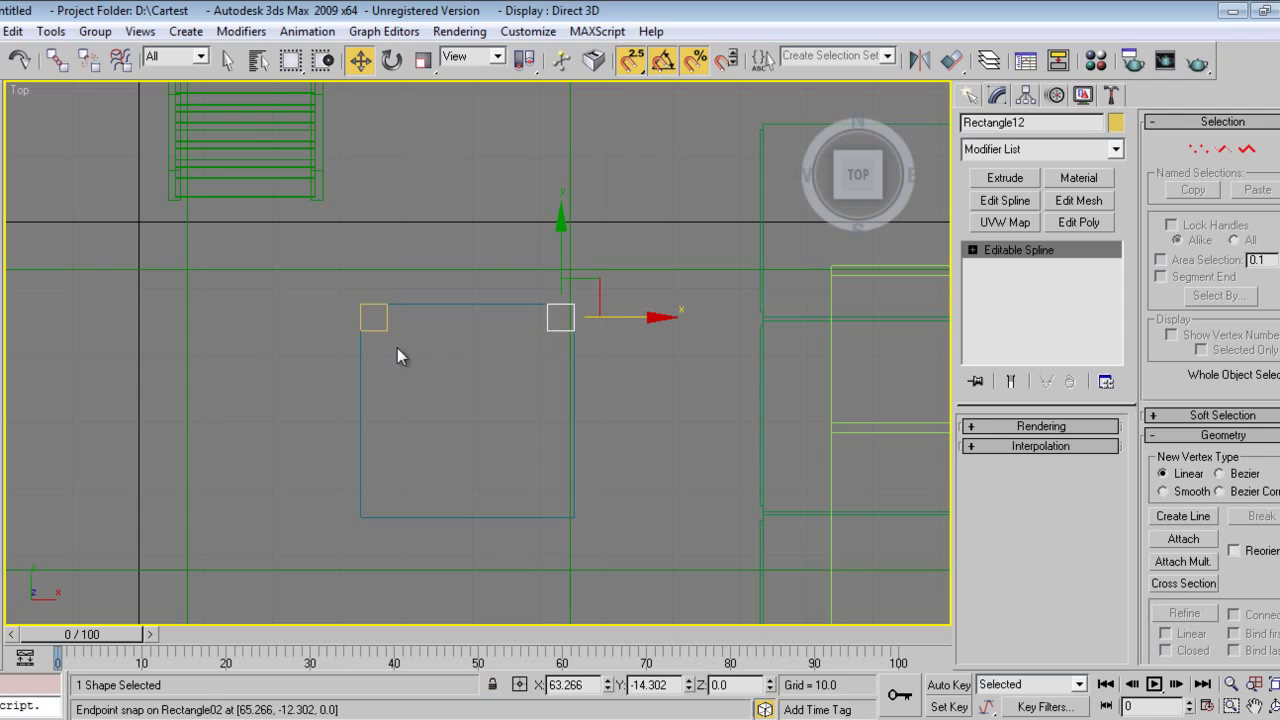
key(s)
- Copy both upper corner squares down along Y and align the copies with the large square's lower corners
click(387, 322)
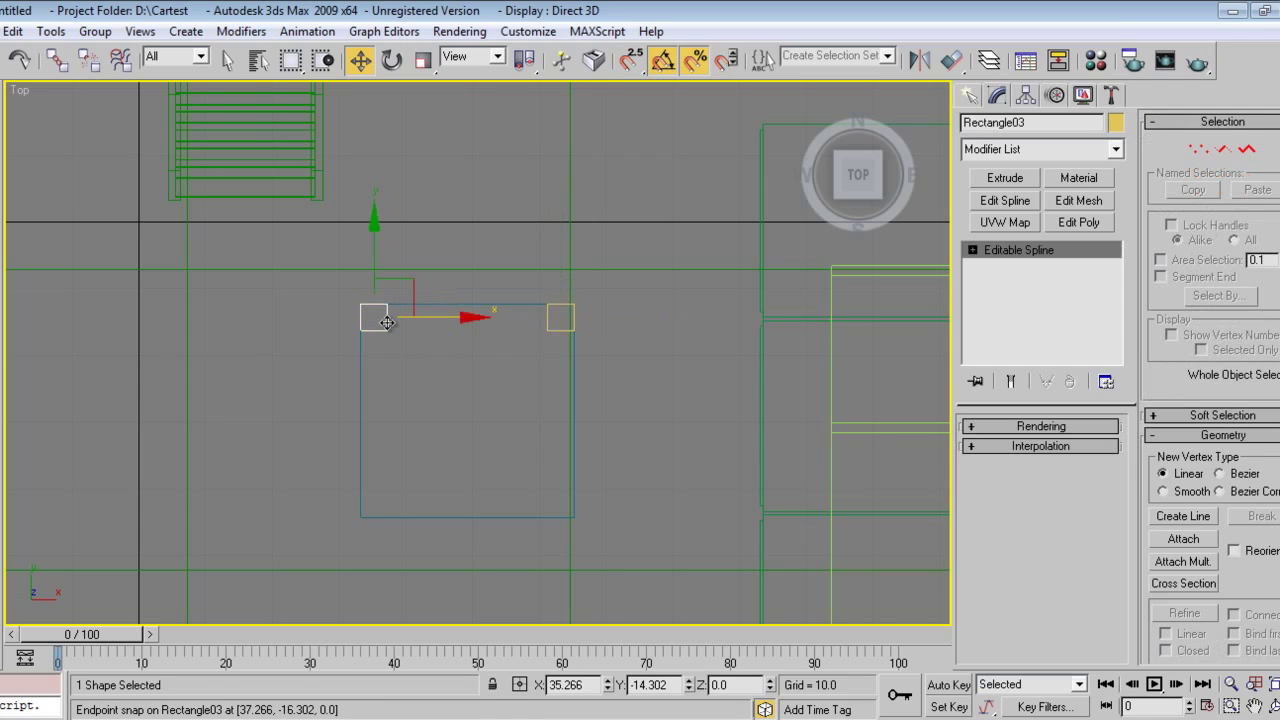
click(549, 329)
ctrl+click(376, 320)
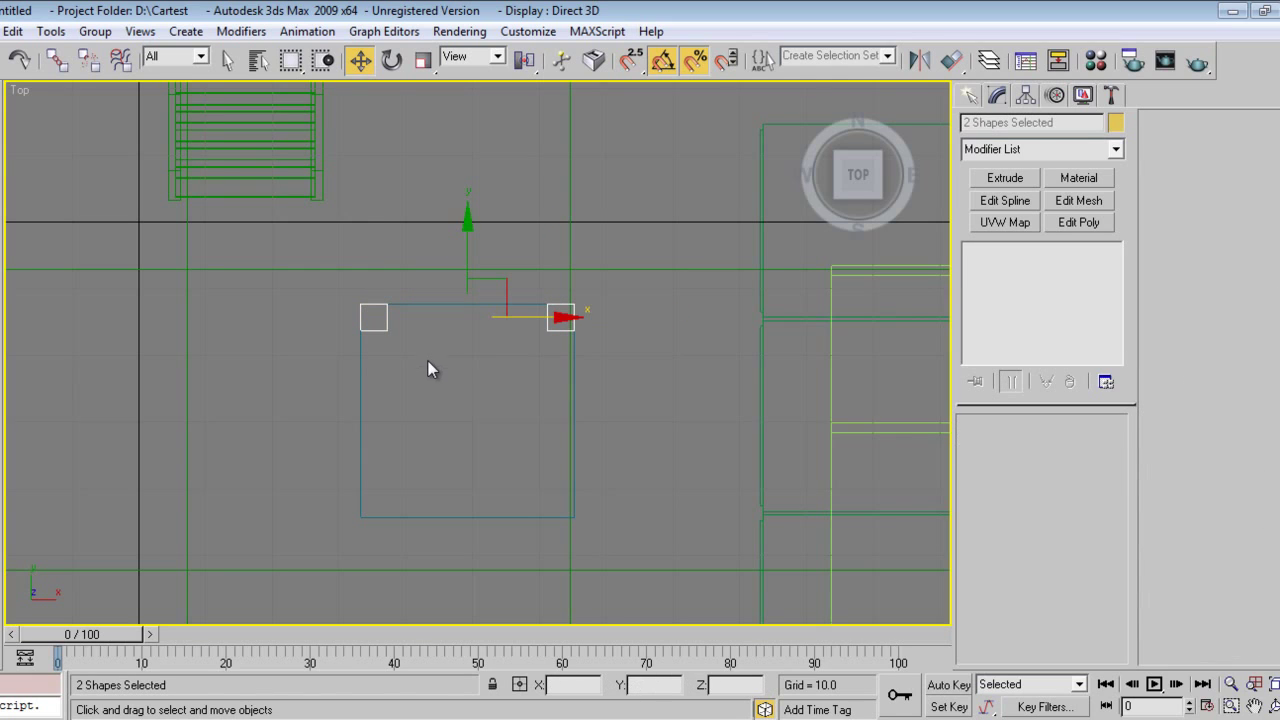
scroll(428, 361, up, 2)
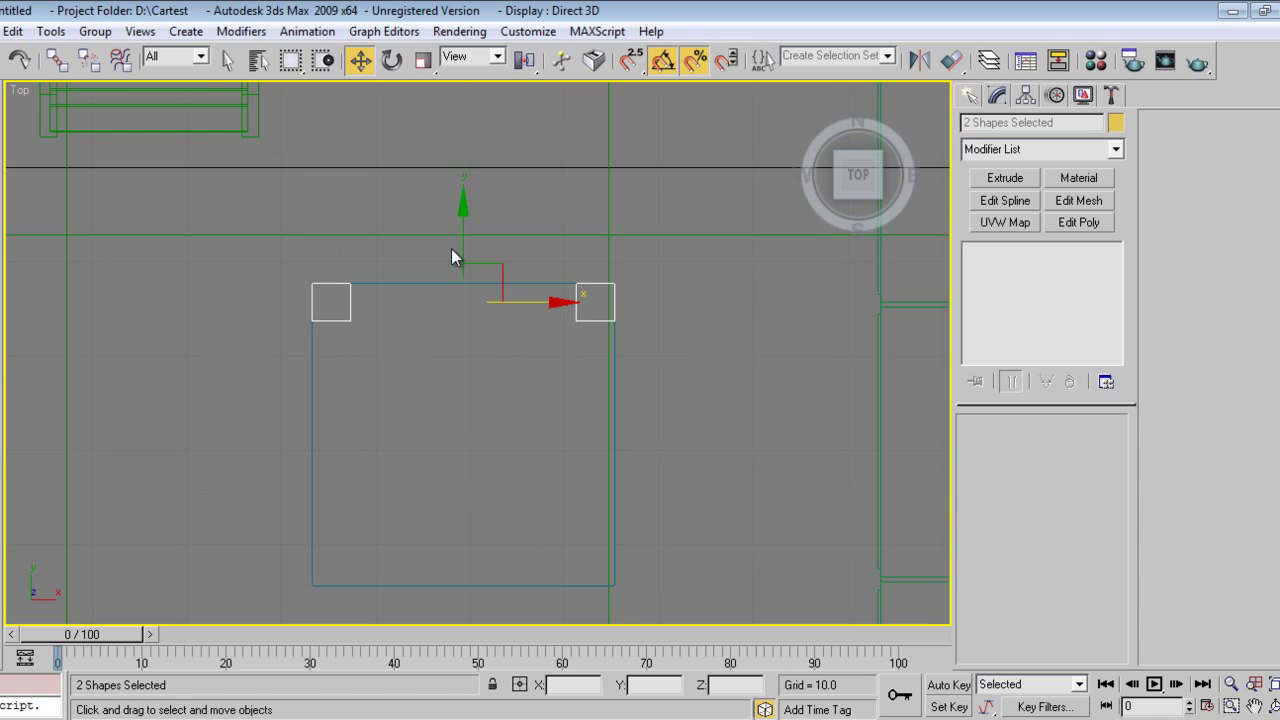
shift+drag(456, 230, 462, 486)
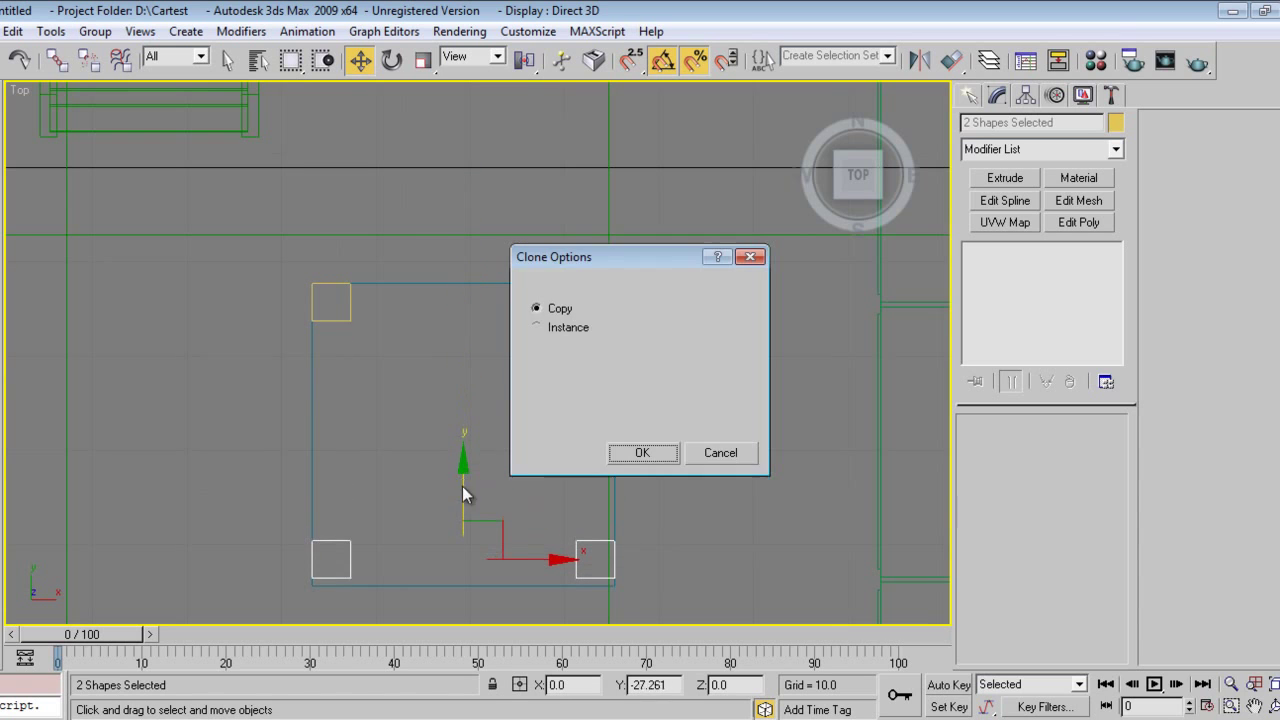
click(634, 450)
scroll(495, 505, up, 1)
middle_drag(495, 505, 580, 306)
scroll(580, 306, up, 1)
scroll(572, 320, down, 1)
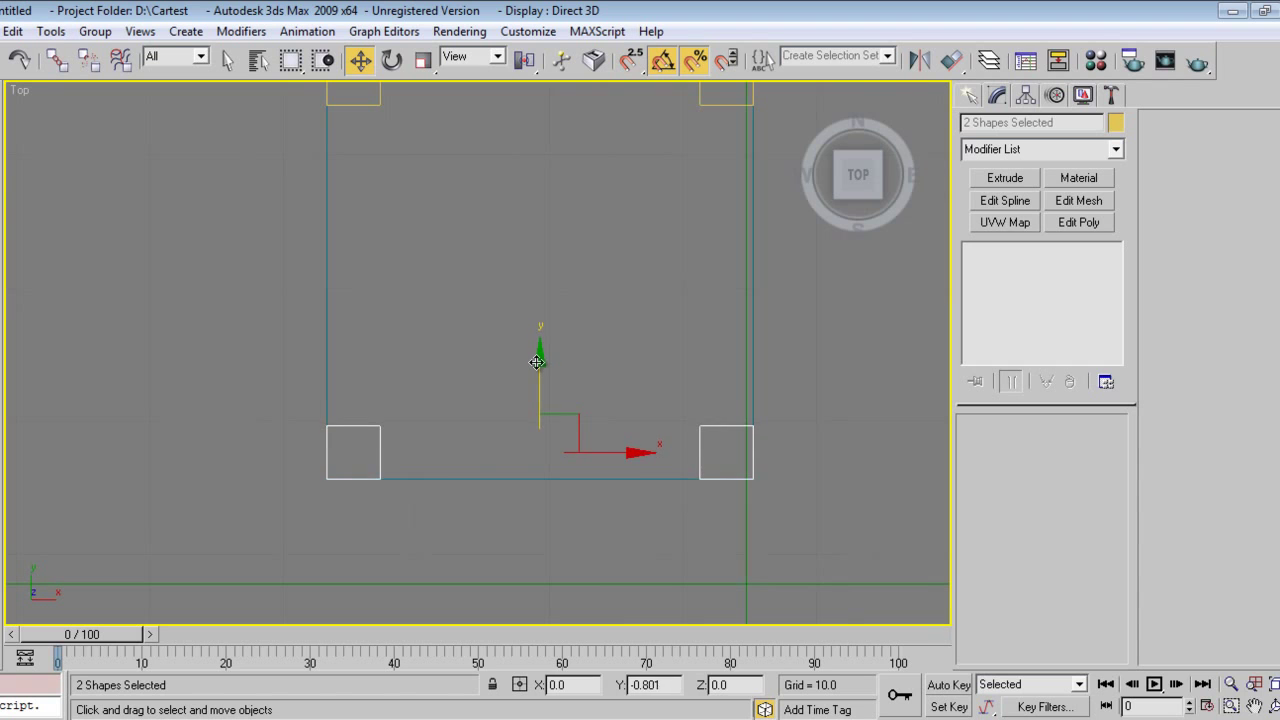
scroll(594, 279, down, 2)
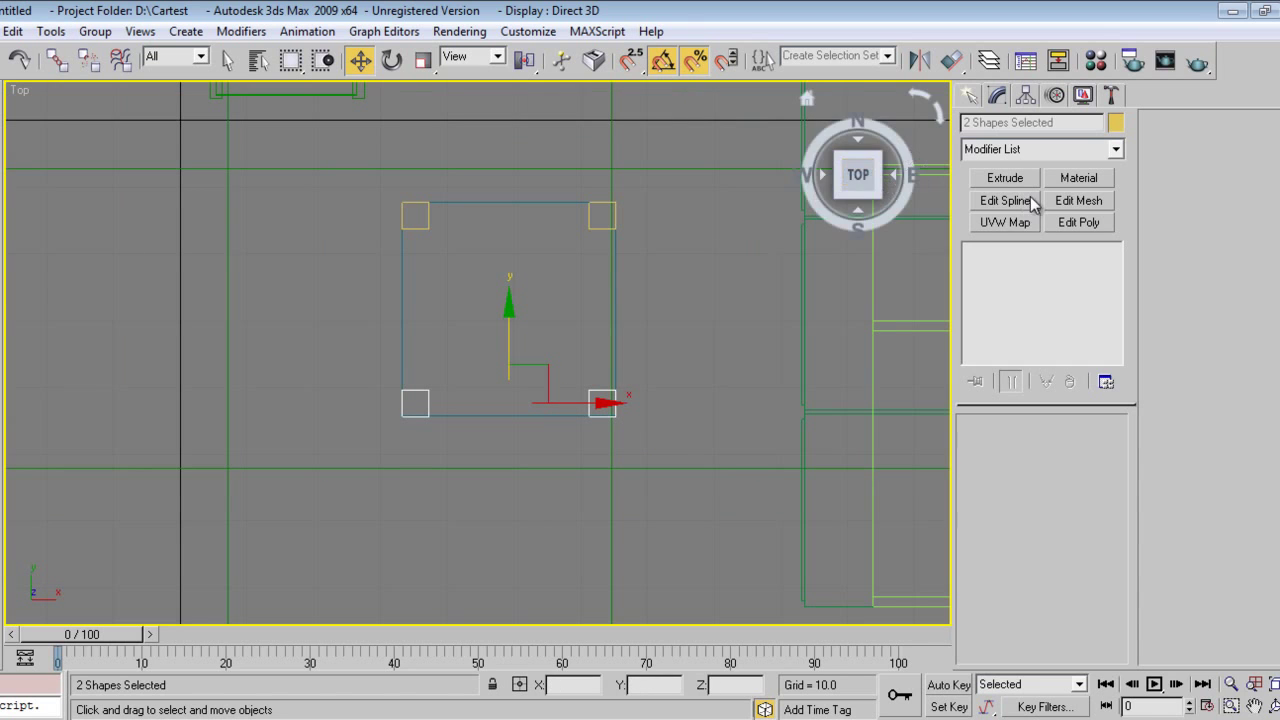
- Attach the other three corner squares to the lower-right one to form a single spline object
click(632, 439)
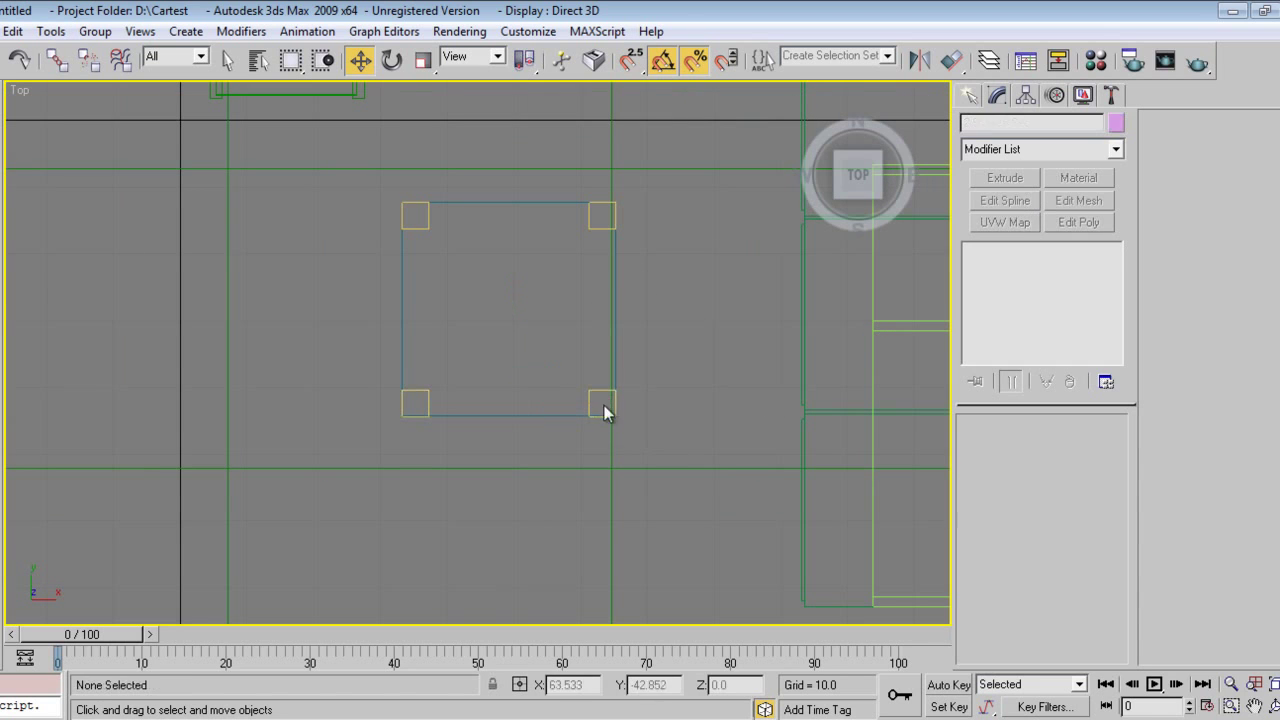
click(602, 403)
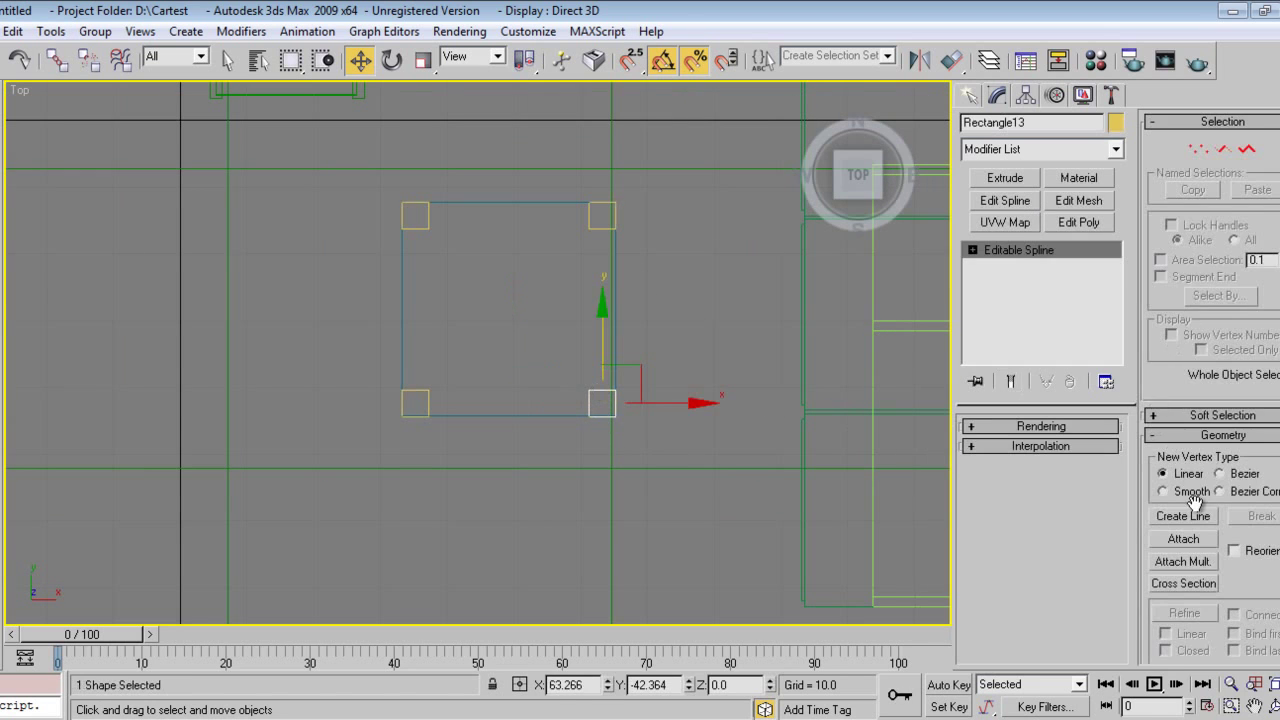
click(1190, 550)
click(429, 388)
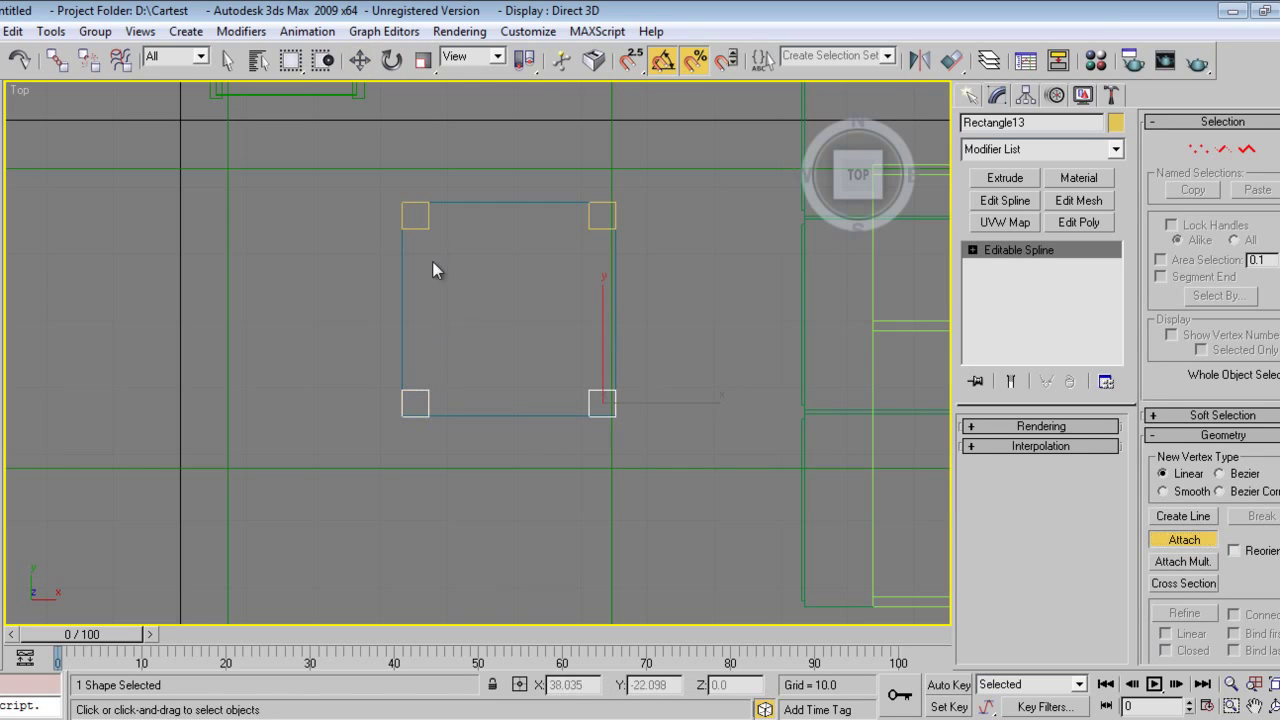
click(588, 215)
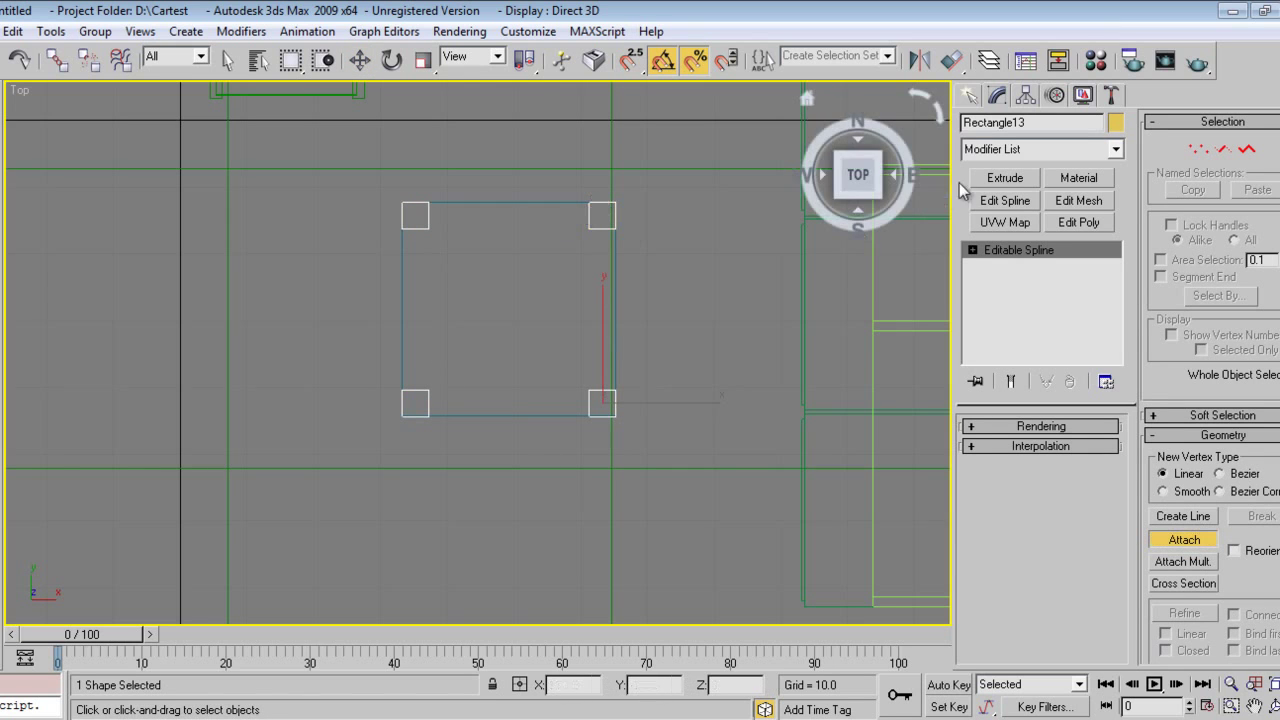
- Extrude the attached corner squares by 25 to form the four legs
click(1005, 177)
right_click(788, 313)
click(810, 337)
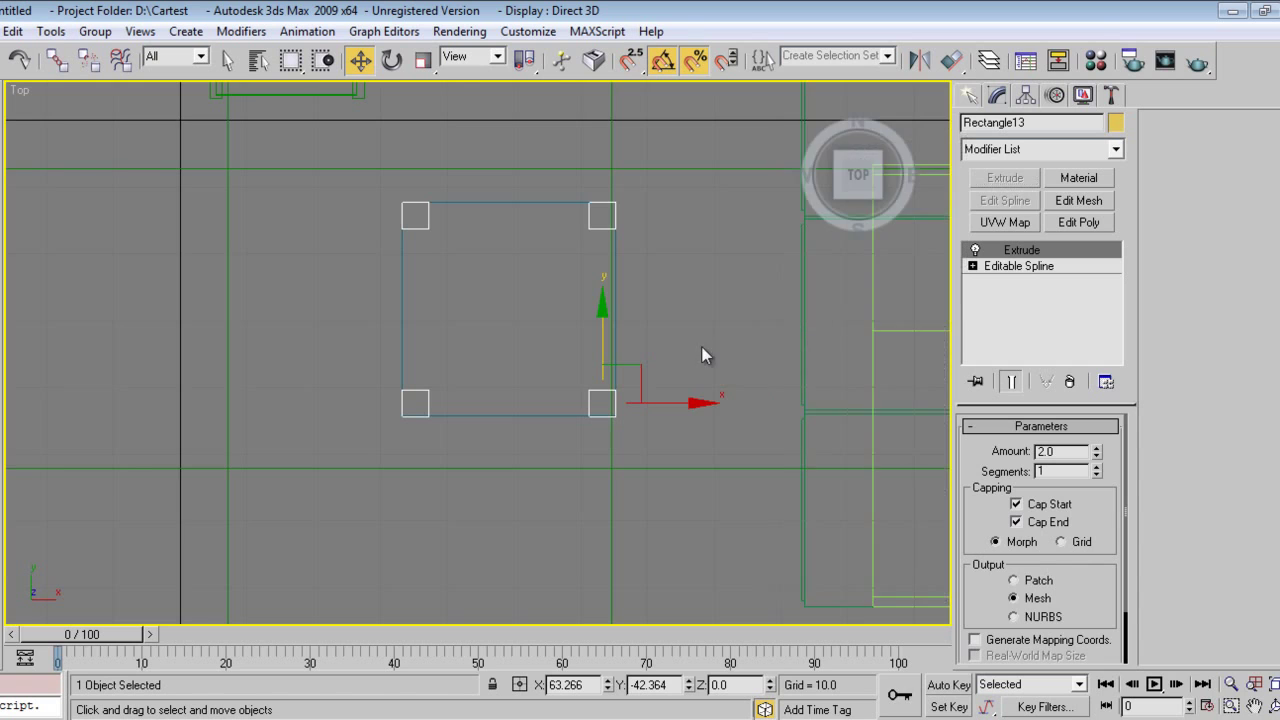
key(p)
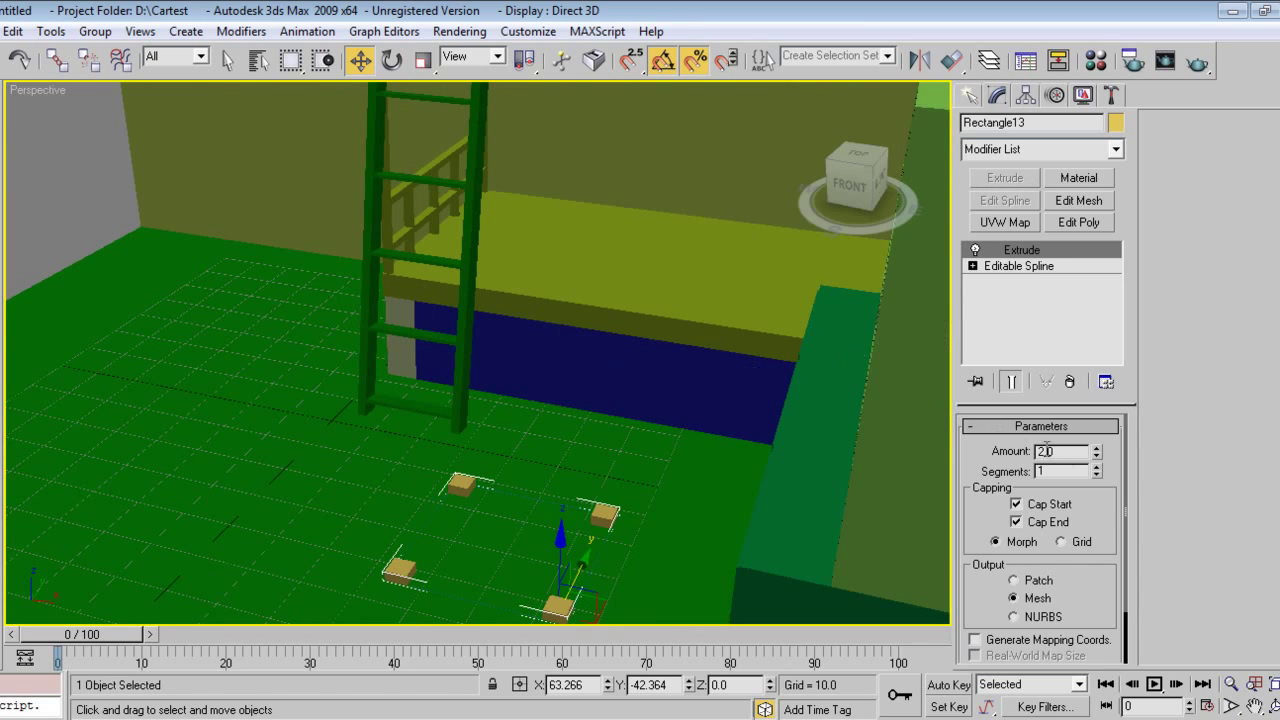
text(10)
key(Return)
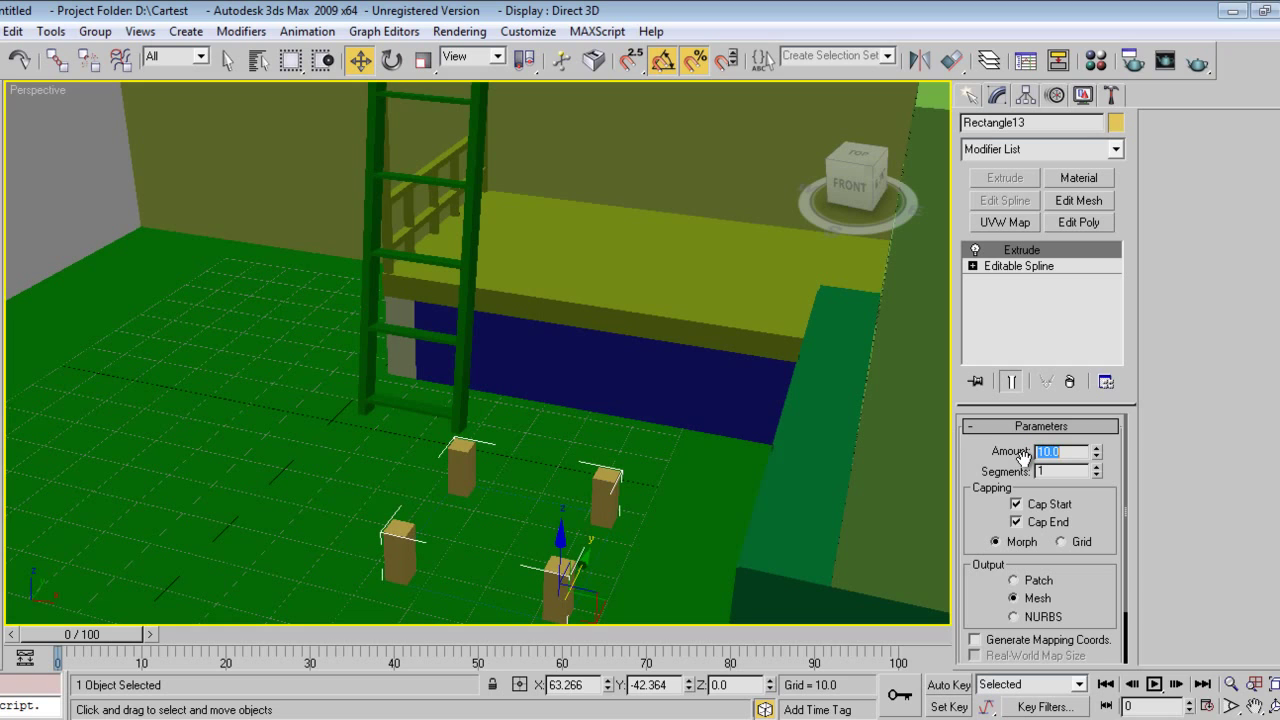
key(Return)
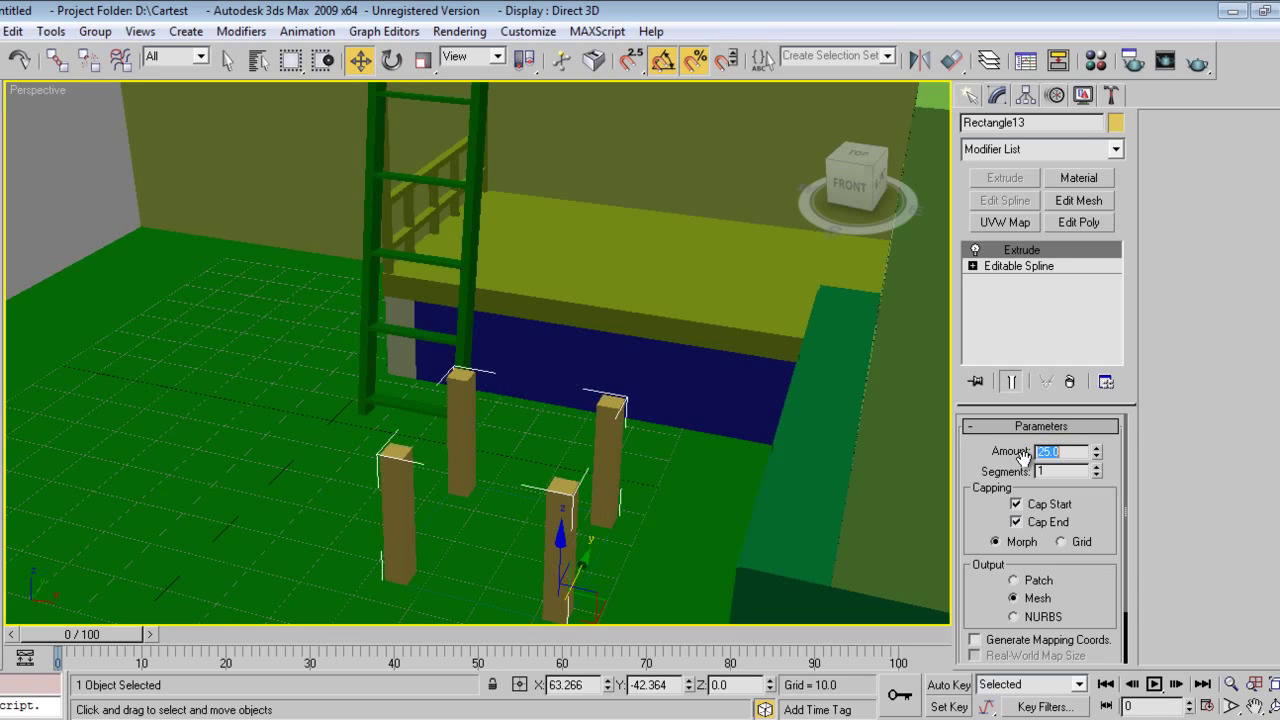
- Extrude the large square between the legs by 2 to form the tabletop
click(447, 594)
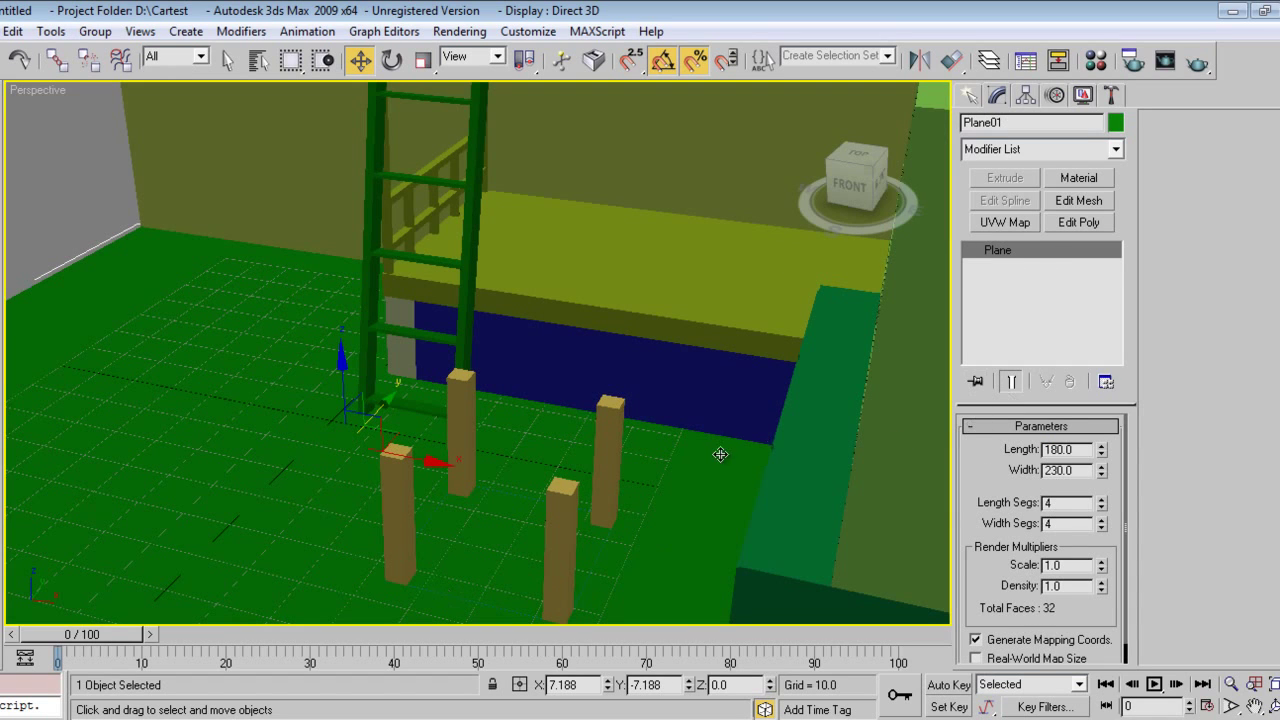
key(F3)
click(473, 600)
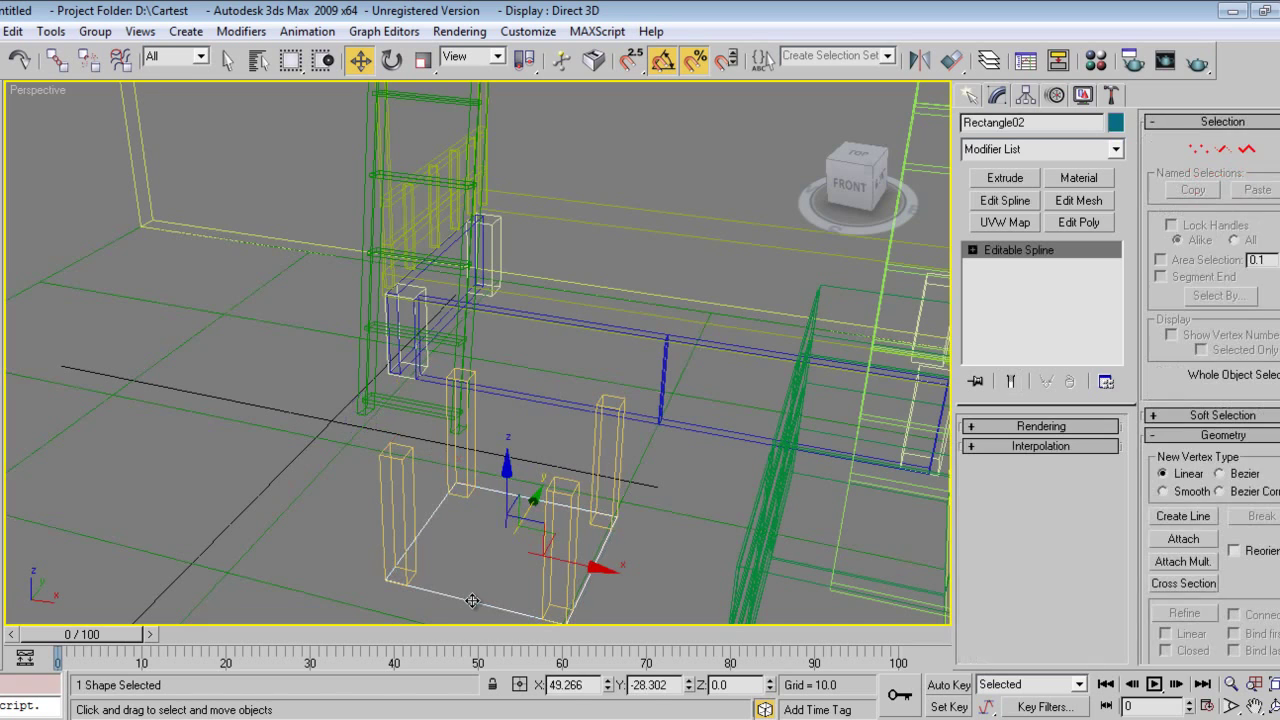
click(1008, 178)
drag(1060, 452, 981, 452)
text(2)
key(Return)
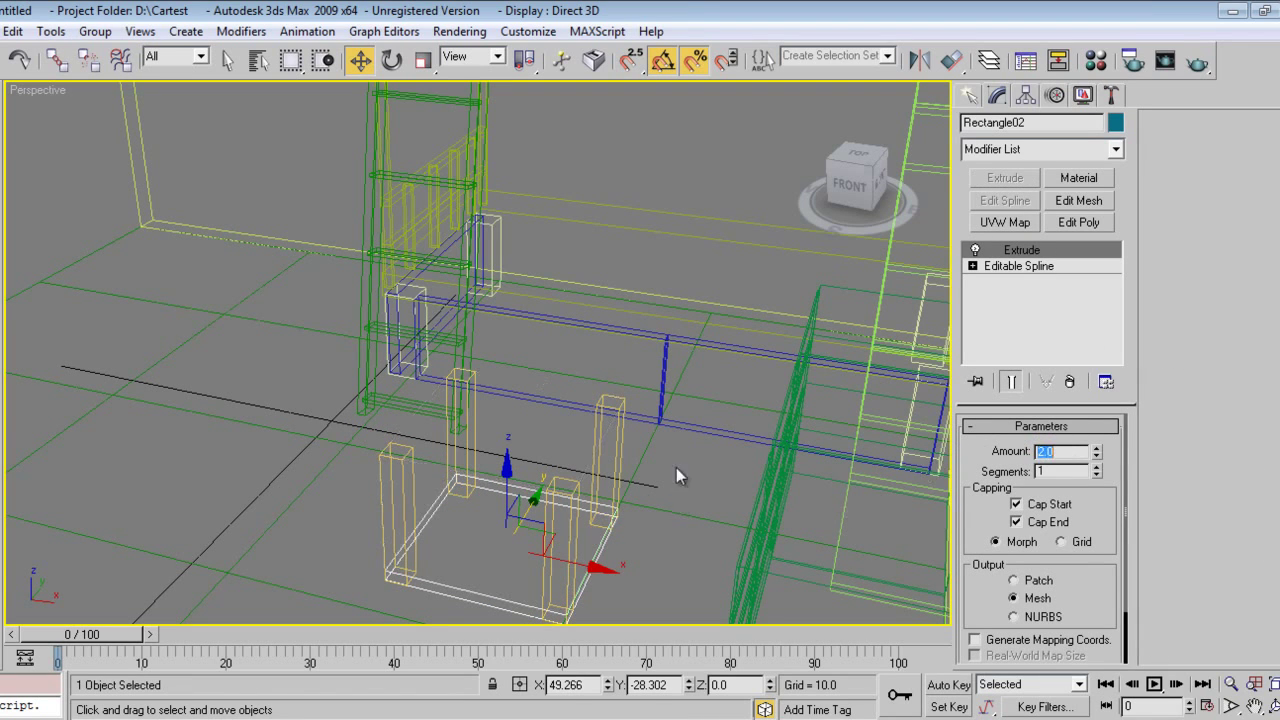
- Raise the tabletop along Z to about 22, slightly below the tops of the legs
drag(508, 480, 507, 363)
key(F3)
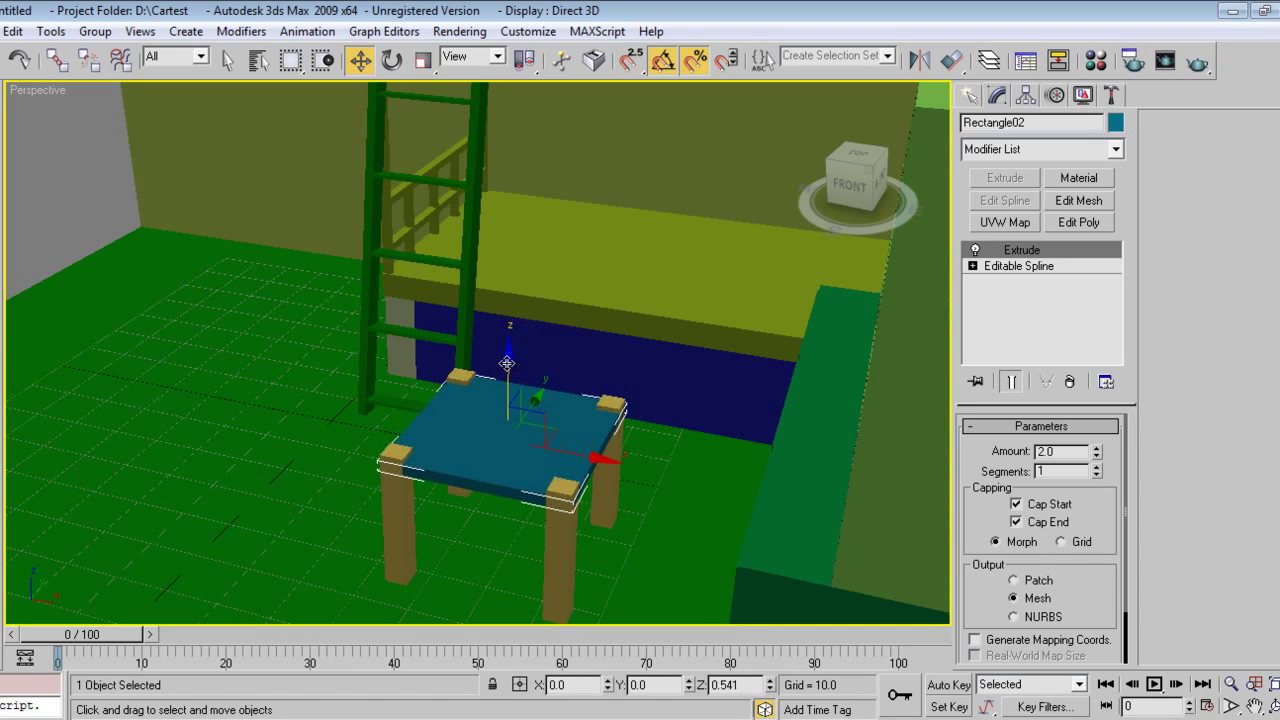
key(z)
alt+middle_drag(547, 469, 772, 425)
alt+middle_drag(694, 449, 785, 377)
alt+middle_drag(694, 371, 720, 392)
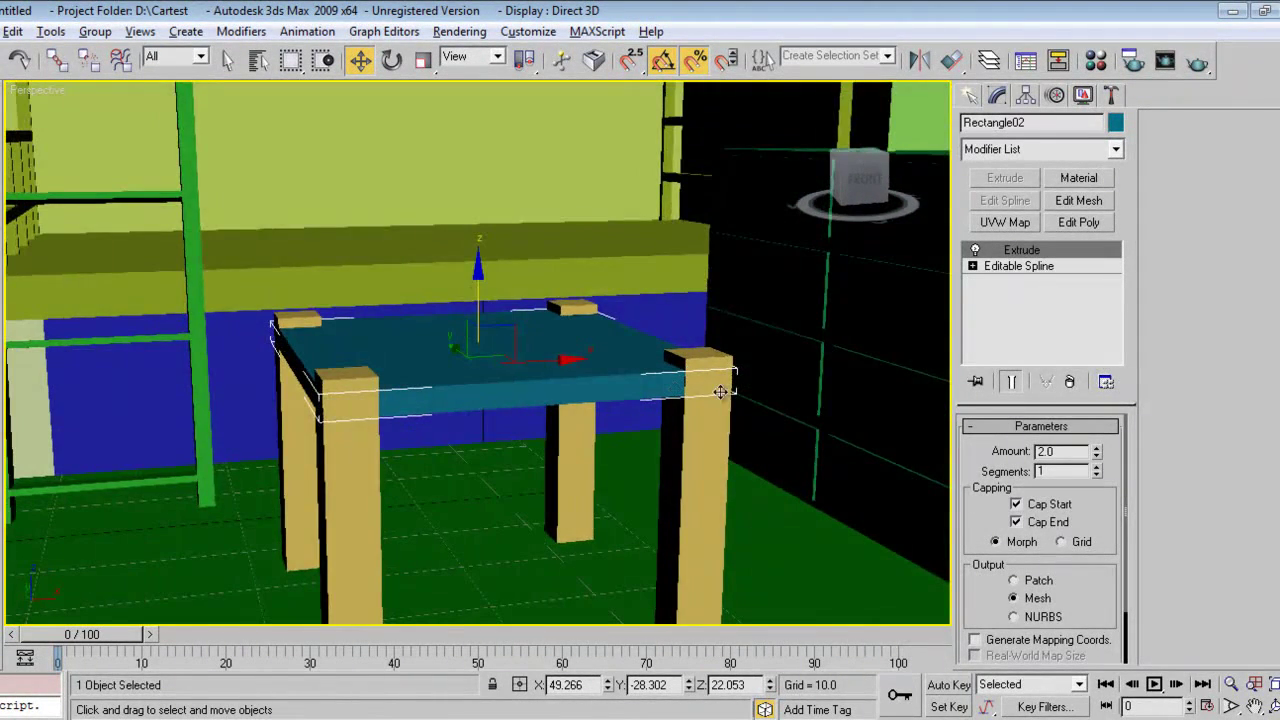
drag(475, 275, 476, 260)
alt+middle_drag(514, 375, 495, 432)
drag(479, 272, 480, 285)
alt+middle_drag(480, 371, 600, 376)
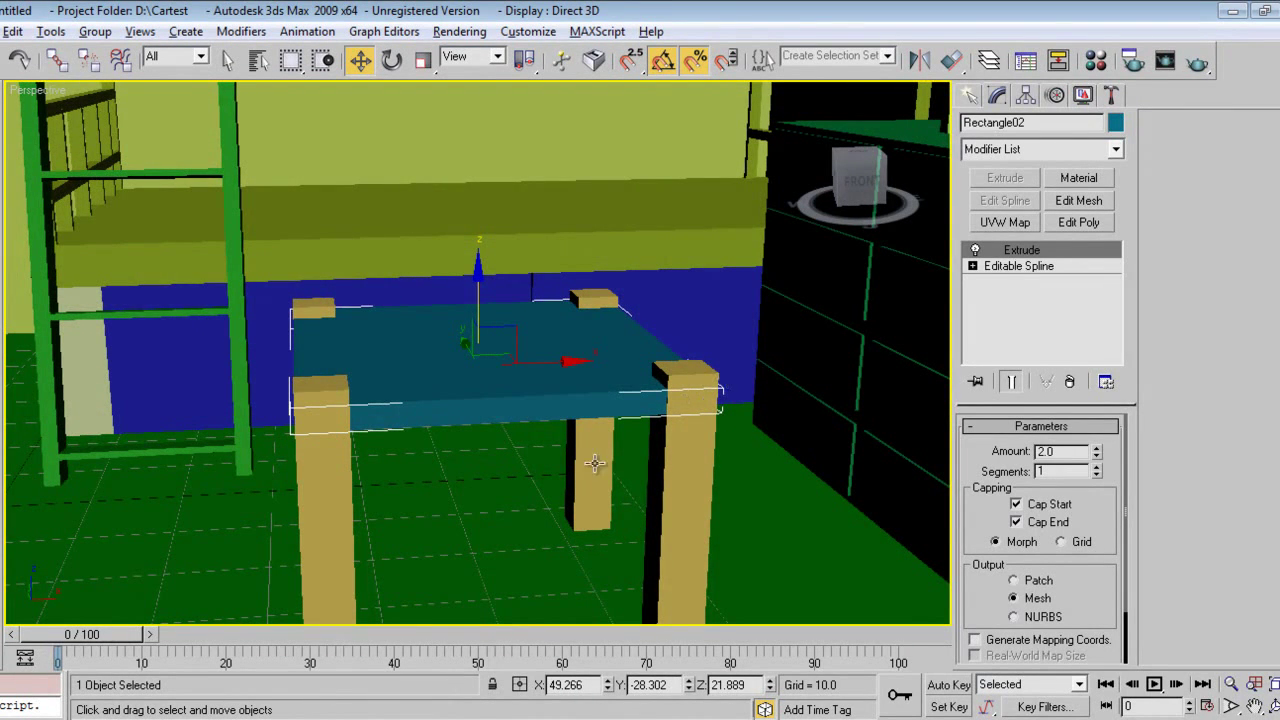
alt+middle_drag(594, 457, 503, 460)
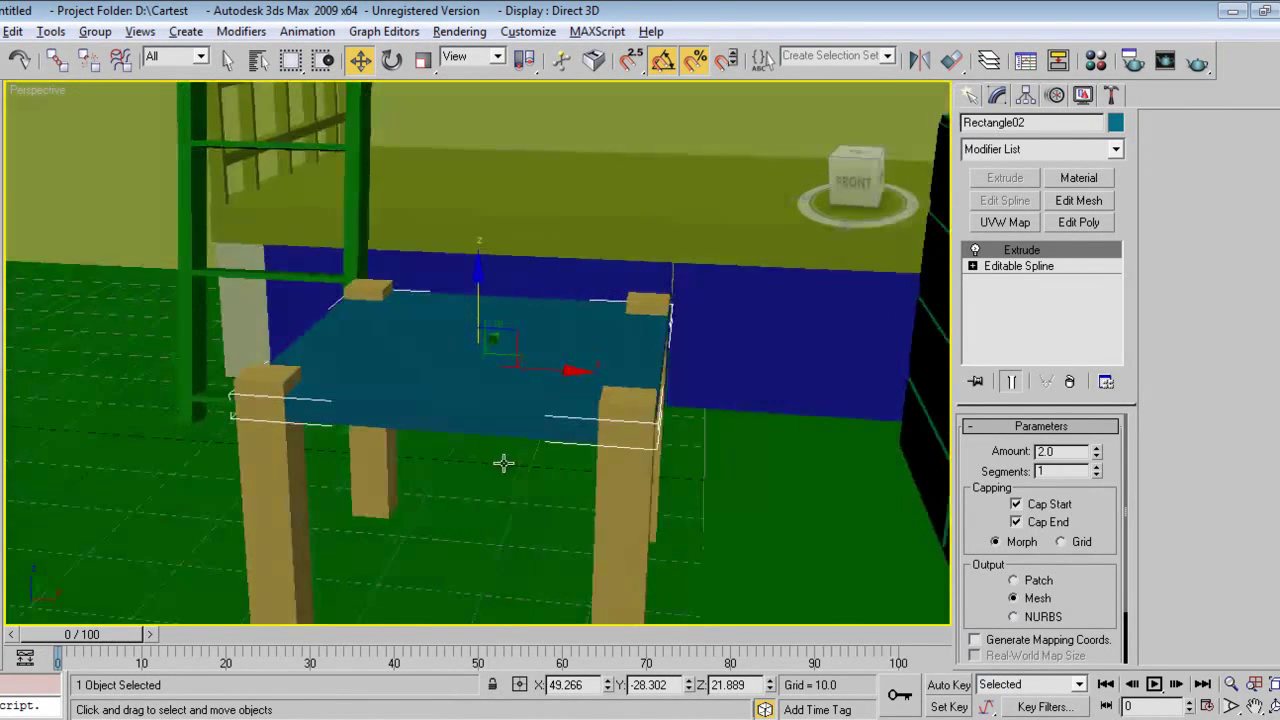
- Group the tabletop and the four legs under the name Center Table
click(970, 96)
key(F3)
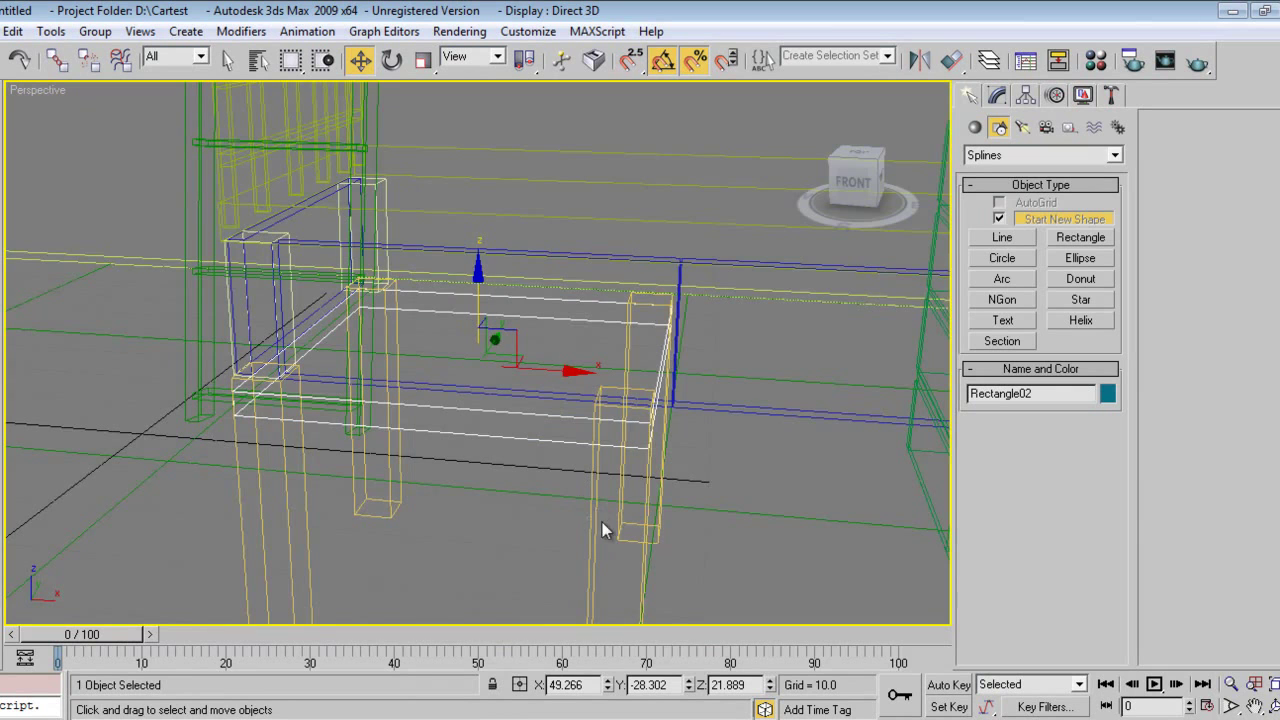
ctrl+click(594, 521)
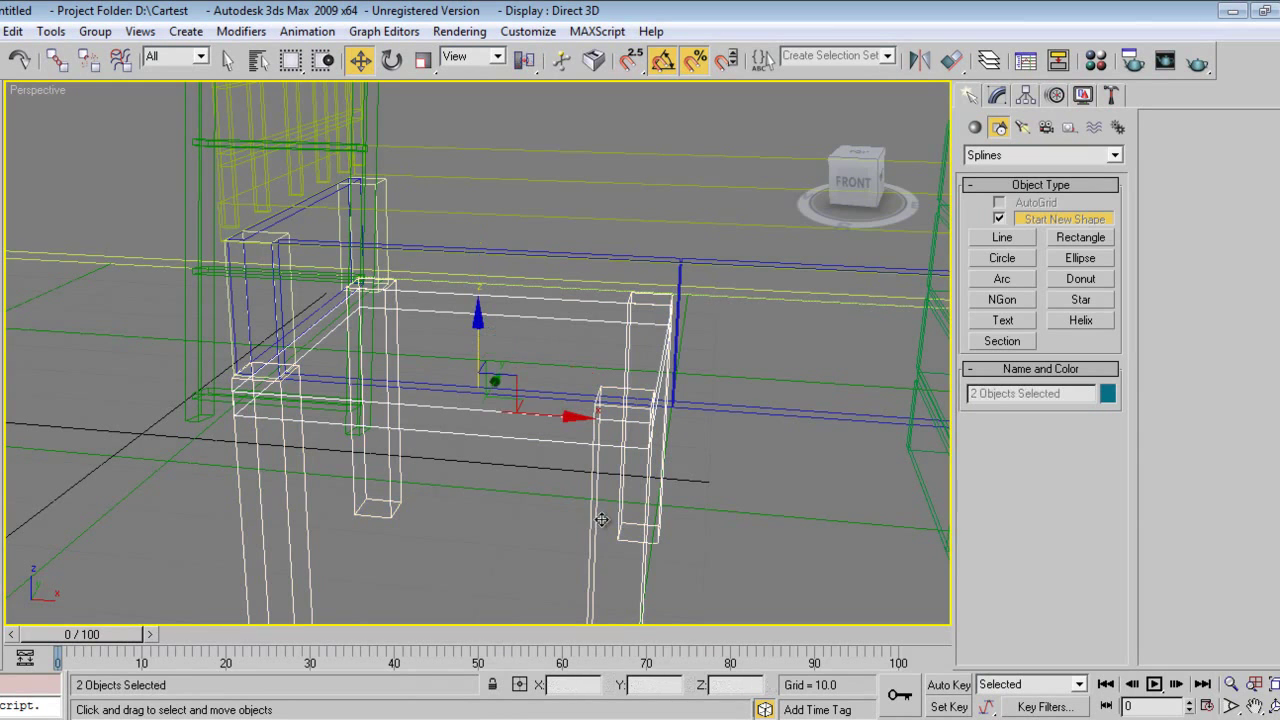
key(F3)
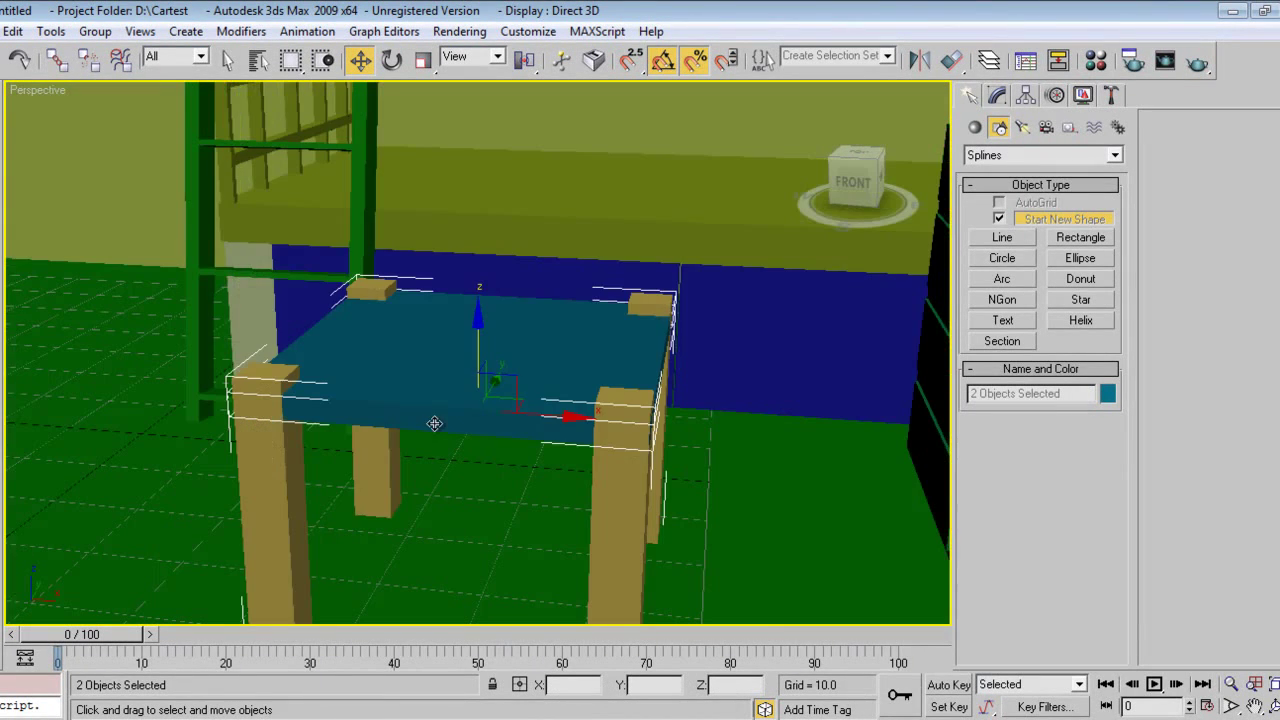
drag(477, 343, 477, 231)
key(ctrl+z)
click(95, 31)
click(118, 51)
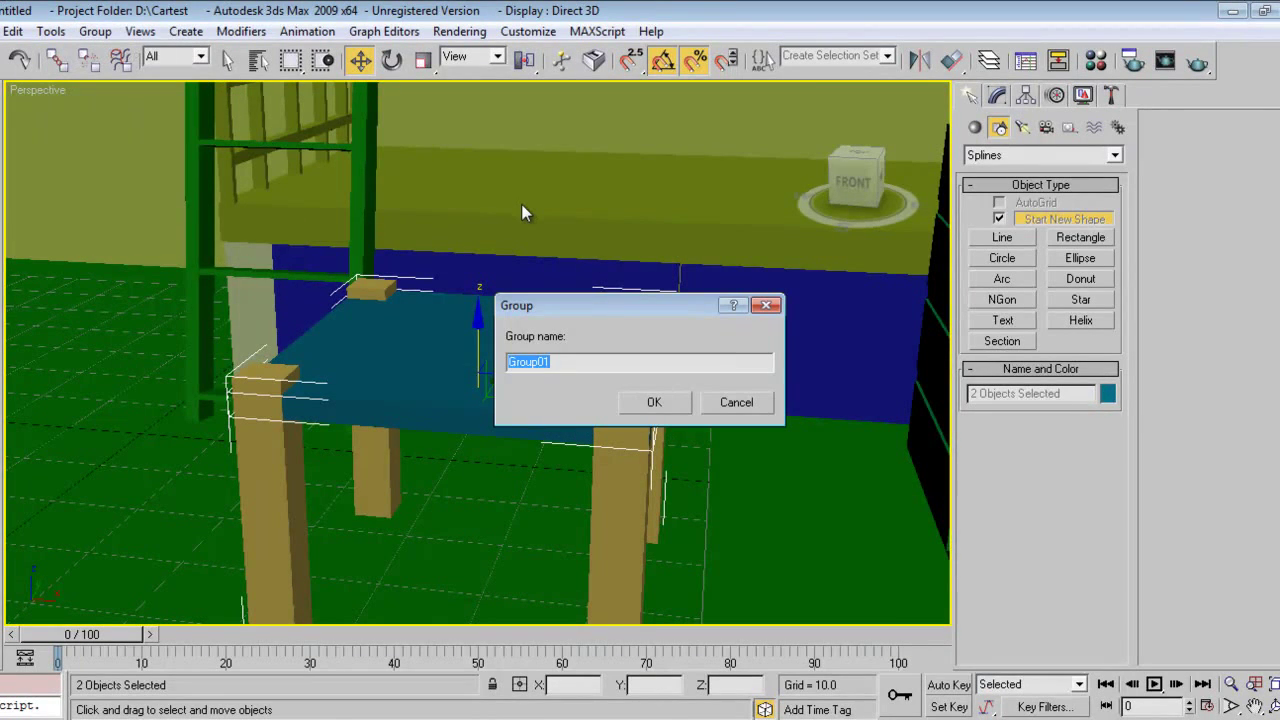
text(Centre)
key(BackSpace)
key(BackSpace)
text(er Table)
key(Return)
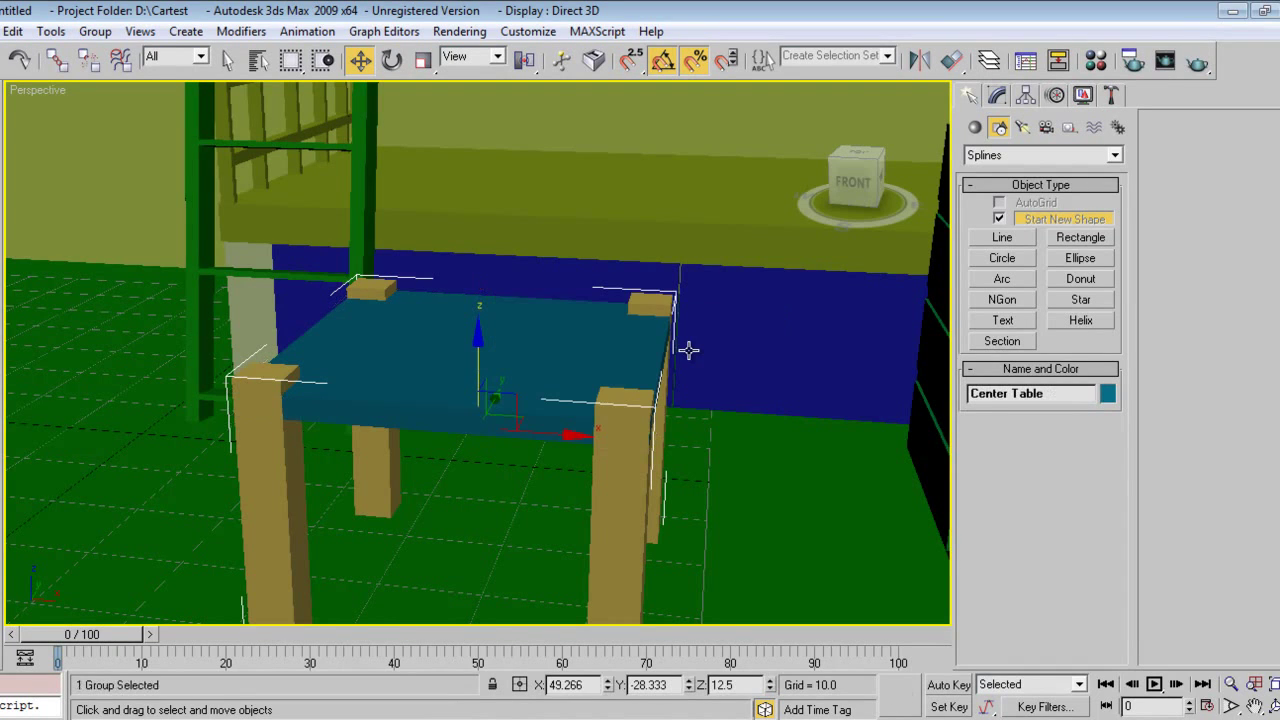
- Draw a rectangle about 16 long and 17 wide to the left of the table in the top view
scroll(517, 366, down, 3)
click(1068, 243)
key(t)
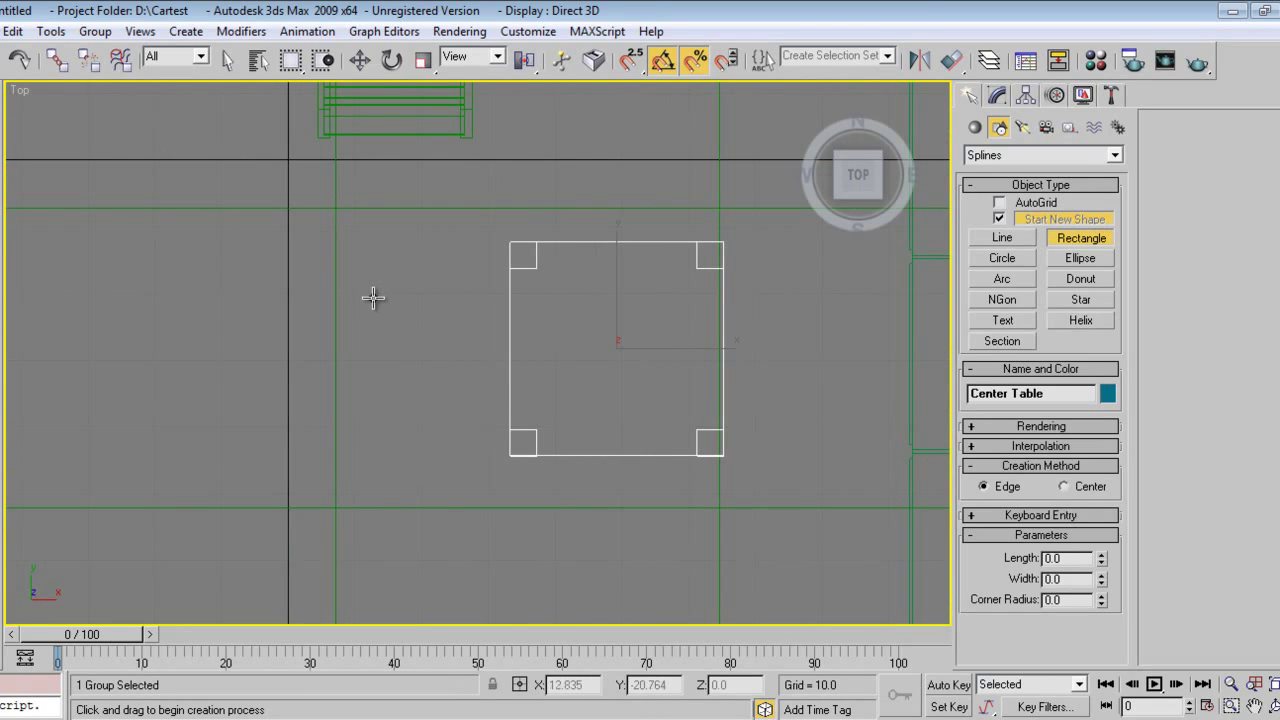
drag(366, 292, 480, 397)
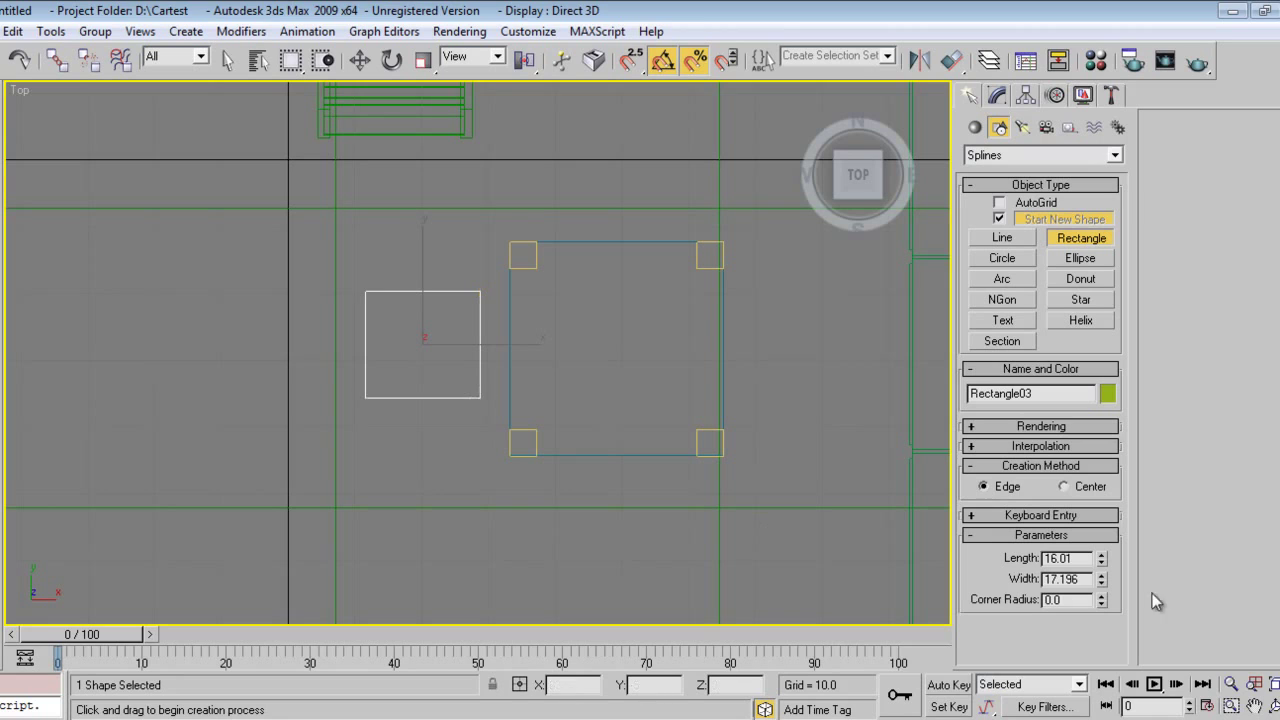
- Set the new rectangle's length and width to 17
double_click(1083, 558)
text(71)
key(Return)
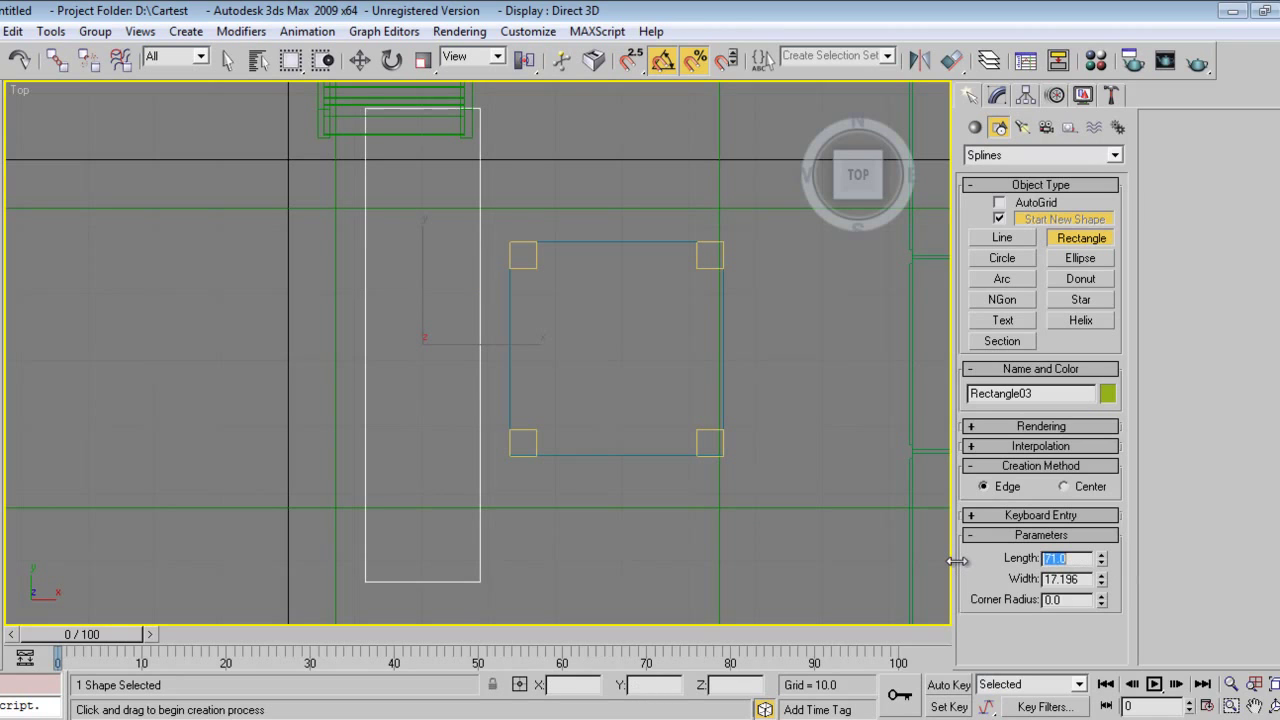
text(173)
key(Return)
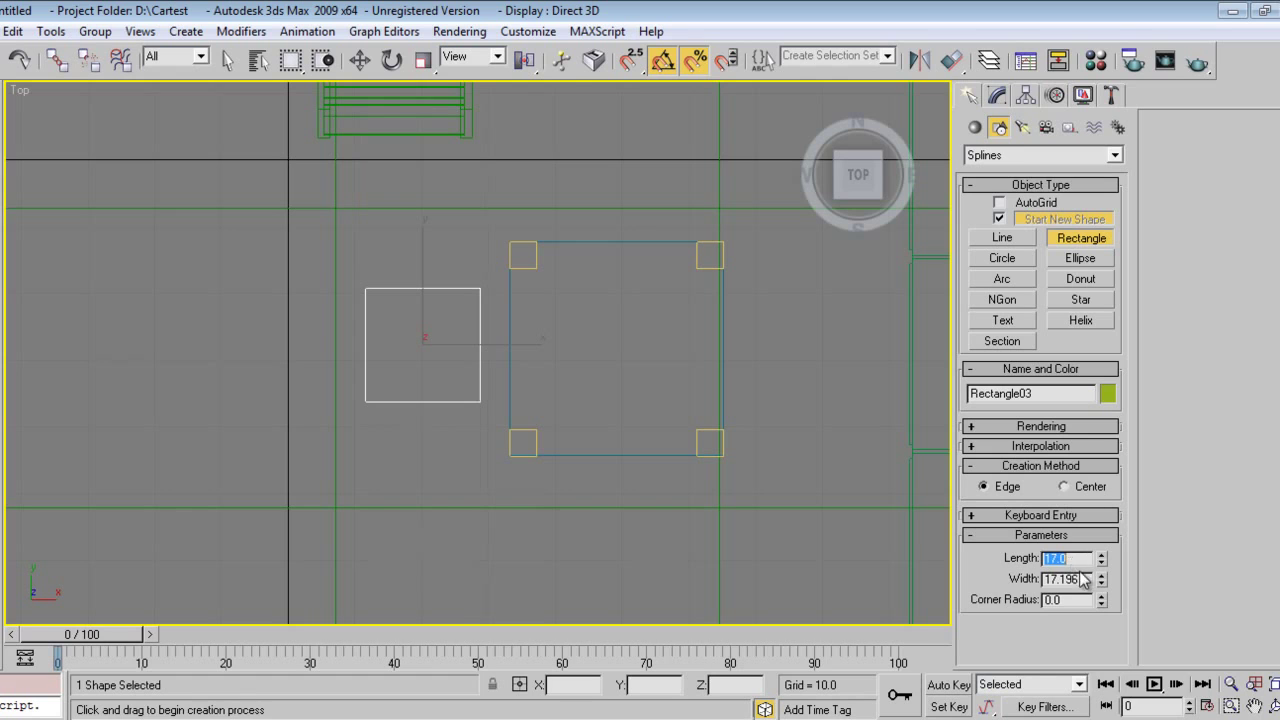
double_click(1060, 579)
text(17)
key(Return)
key(w)
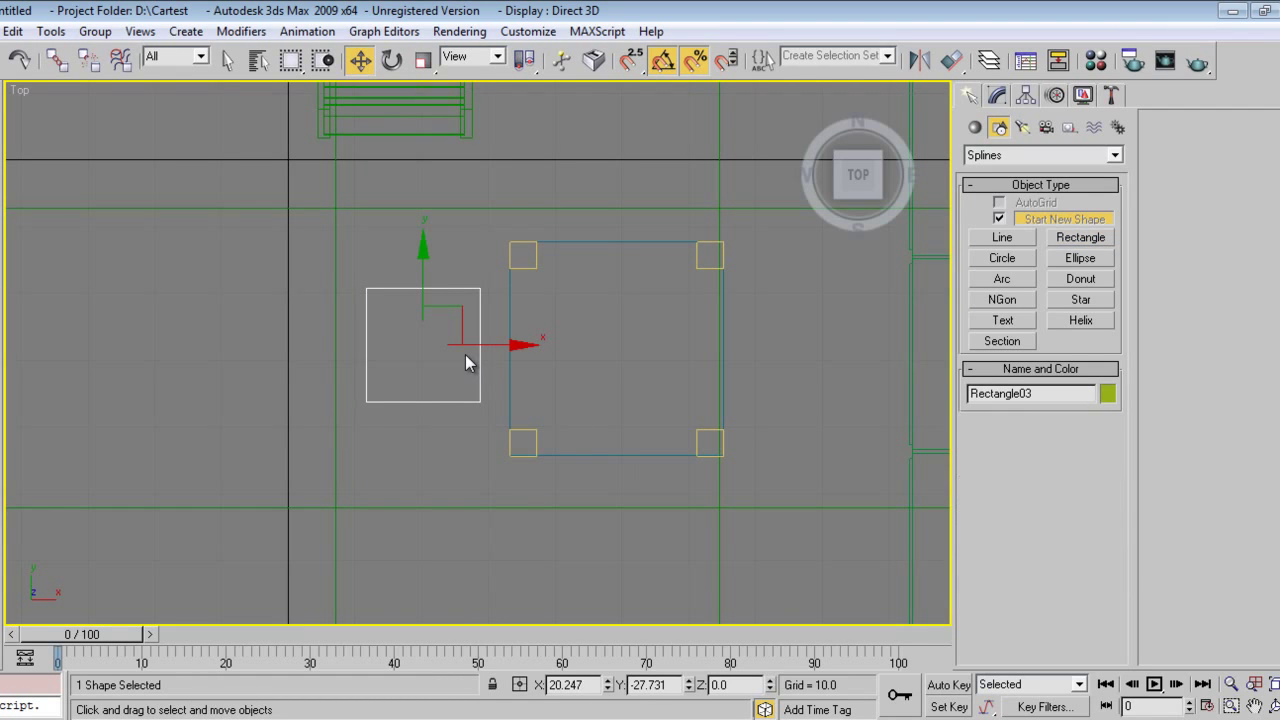
- Convert the 17 by 17 rectangle to an editable spline and extrude it by 2 as a chair seat
key(p)
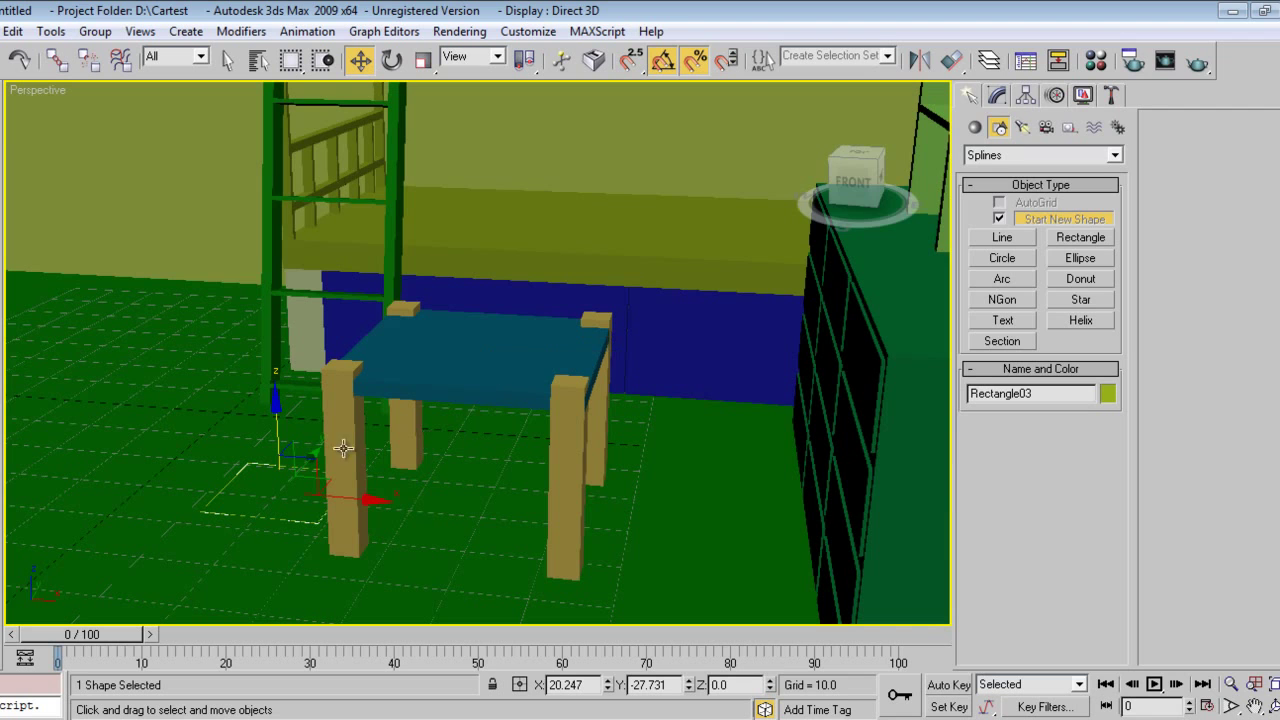
click(990, 96)
right_click(714, 375)
mouse_move(590, 563)
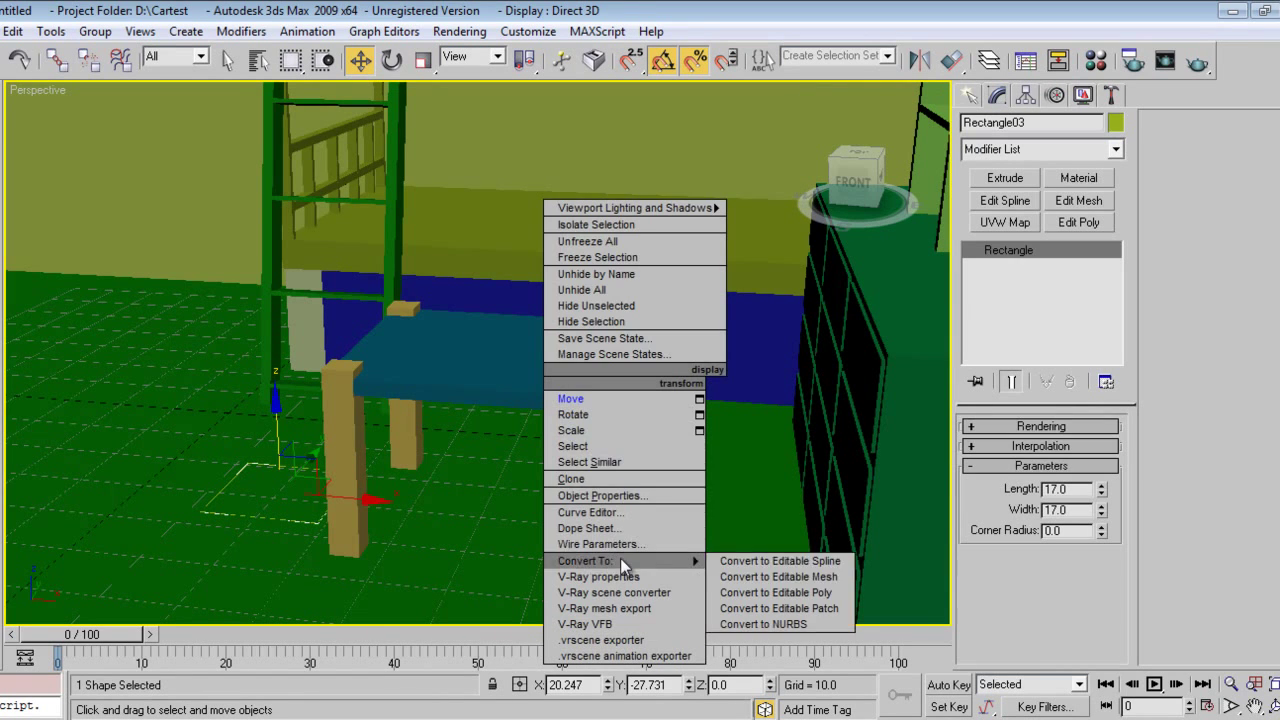
click(775, 563)
middle_drag(350, 471, 592, 350)
scroll(531, 461, up, 3)
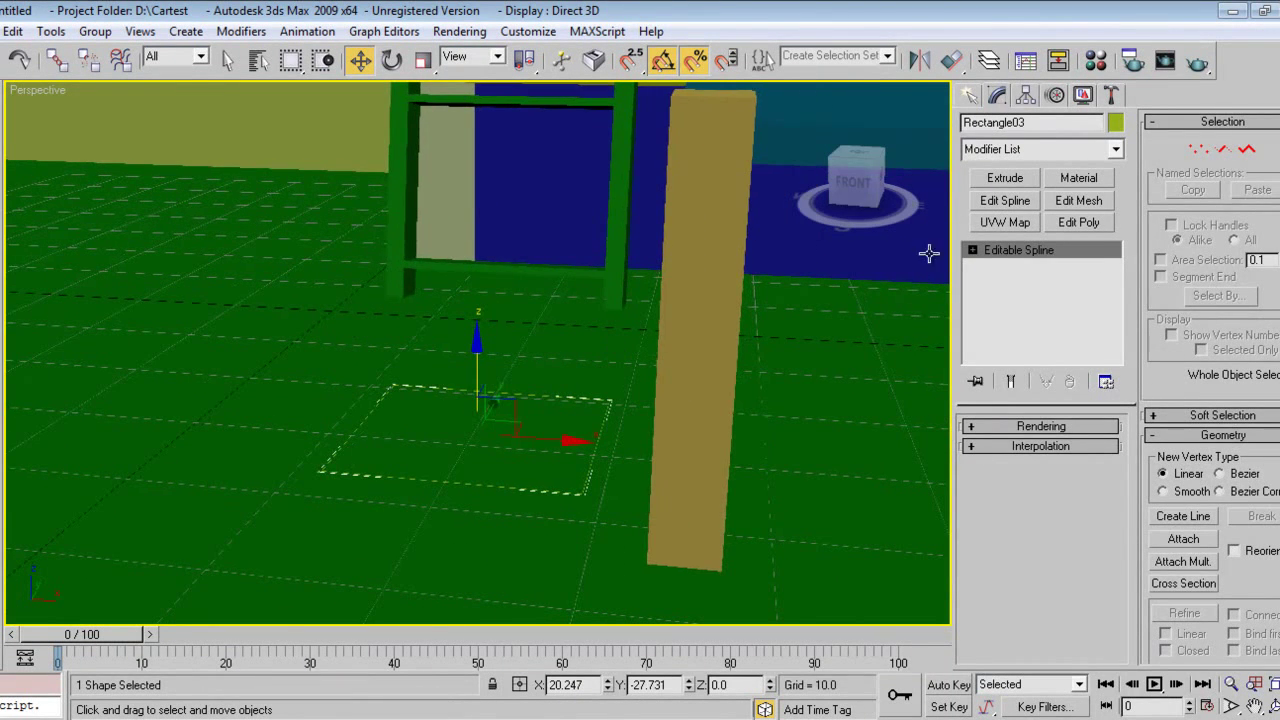
click(1013, 182)
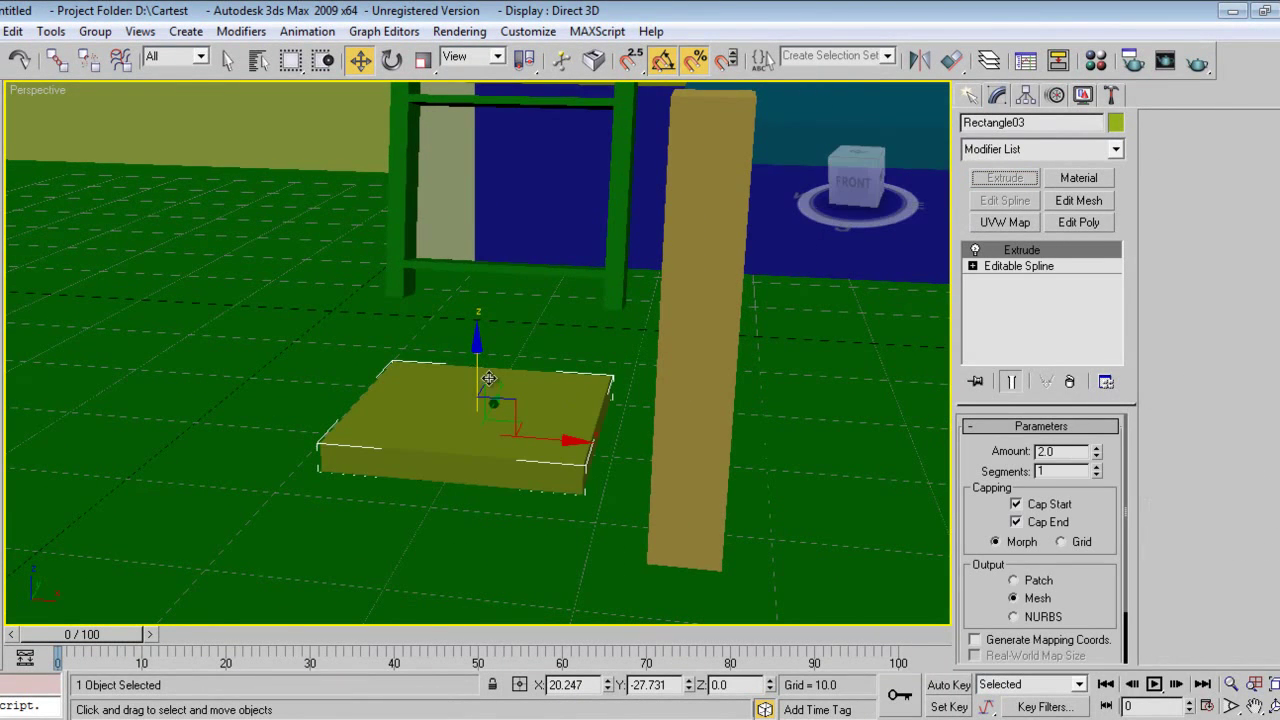
- Raise the extruded seat along Z to about 17
drag(477, 350, 476, 114)
scroll(500, 257, down, 2)
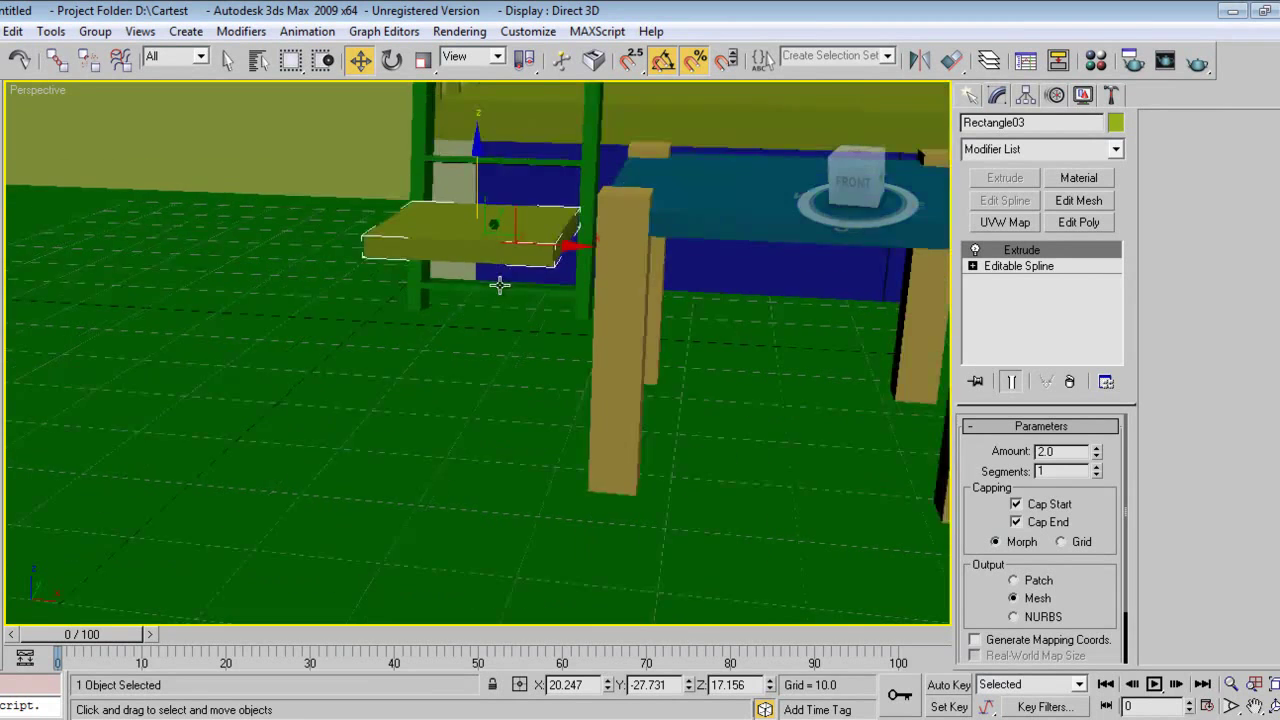
middle_drag(500, 286, 502, 334)
- Draw a leg rectangle about 2.2 long and 2.2 wide in the top view, snapped to the seat's upper-left corner
key(t)
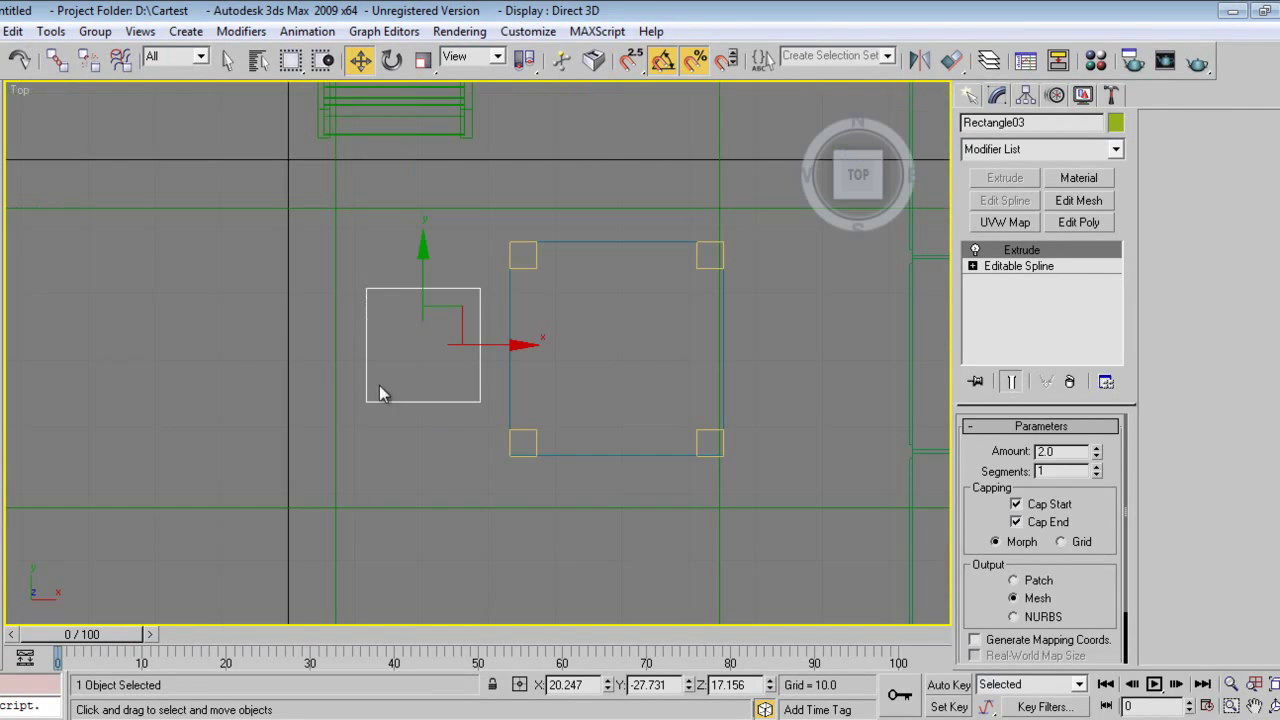
click(969, 95)
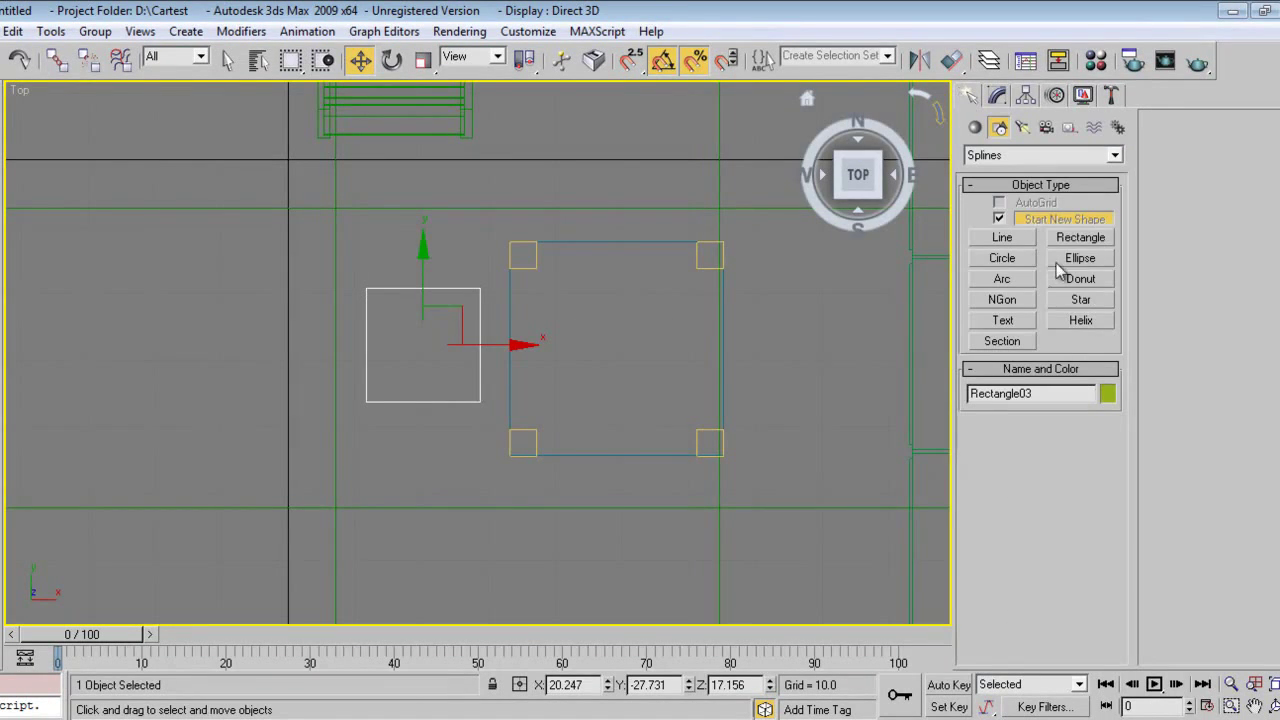
click(1081, 238)
scroll(403, 366, up, 6)
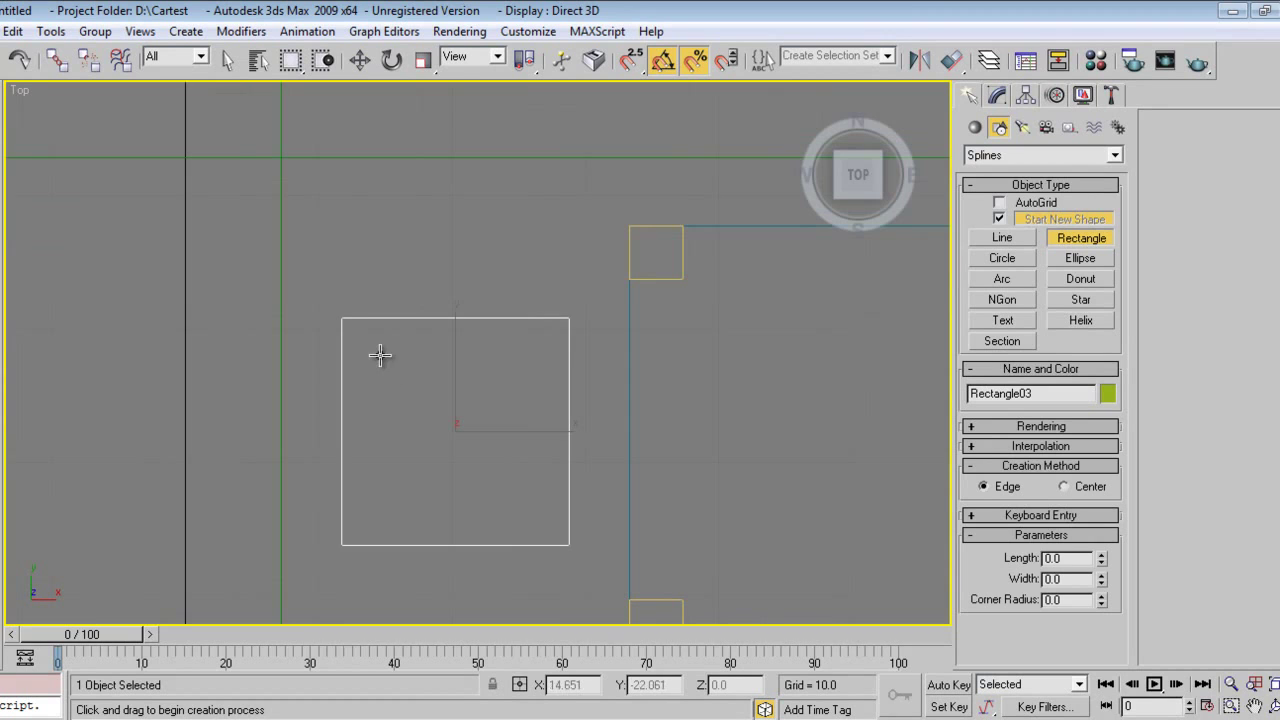
middle_drag(380, 354, 369, 389)
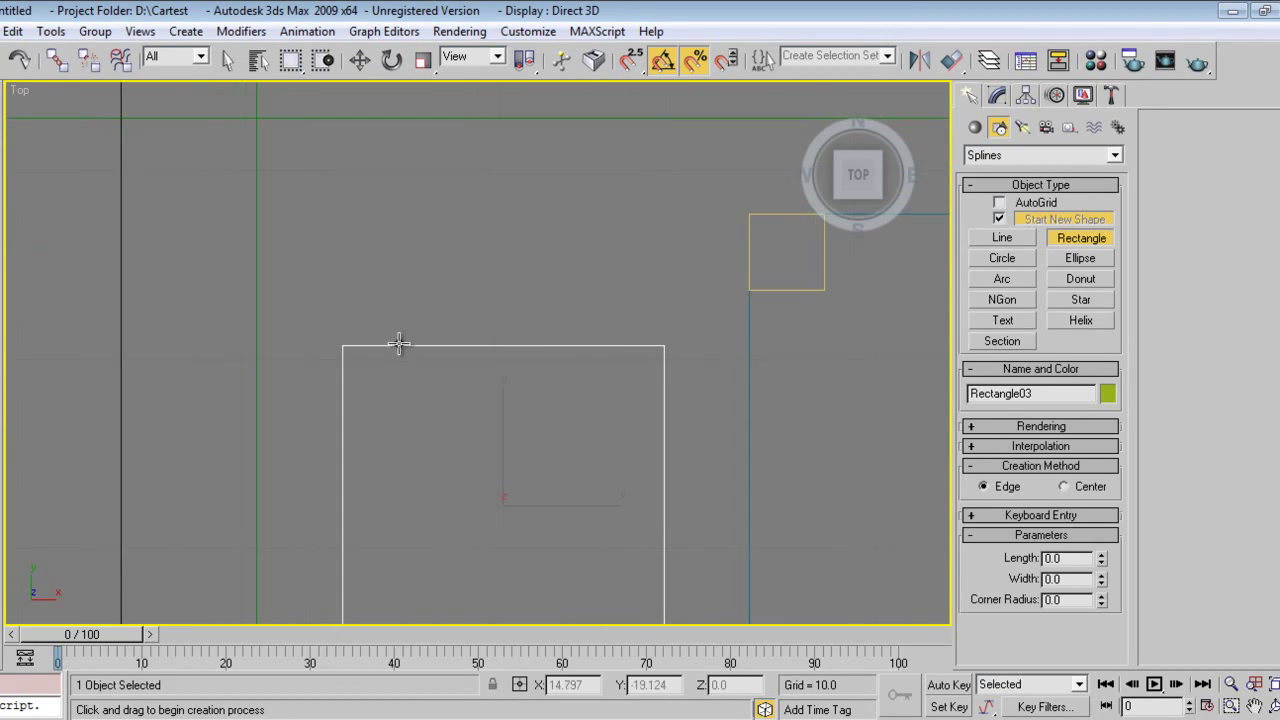
key(s)
drag(343, 346, 383, 386)
key(s)
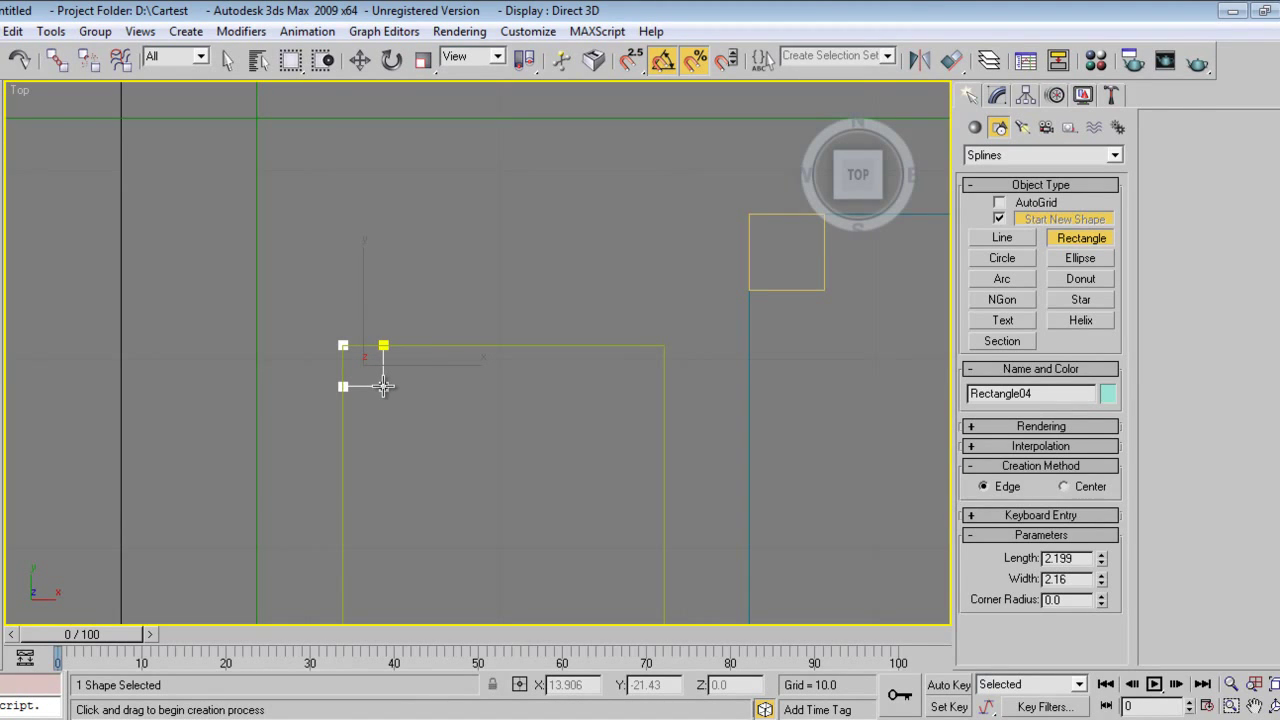
key(w)
scroll(480, 393, down, 2)
- Convert the small leg rectangle to an editable spline and extrude it by 17
click(997, 95)
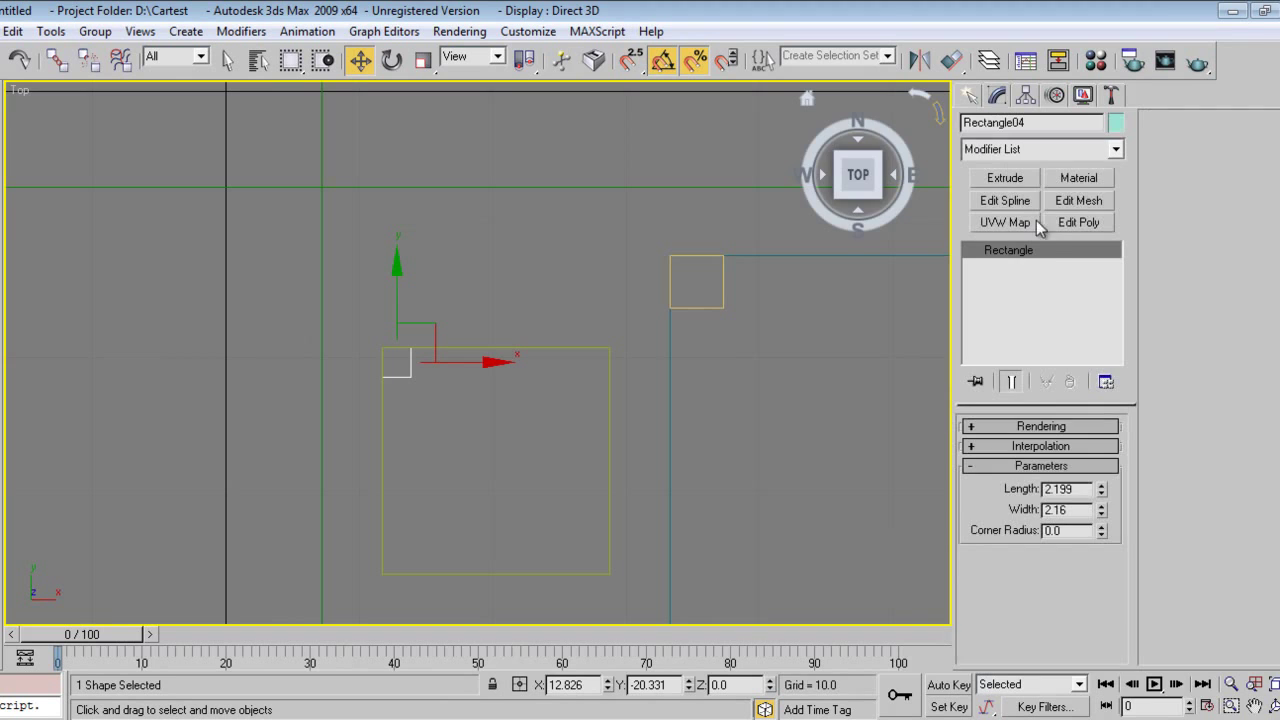
right_click(541, 432)
mouse_move(572, 617)
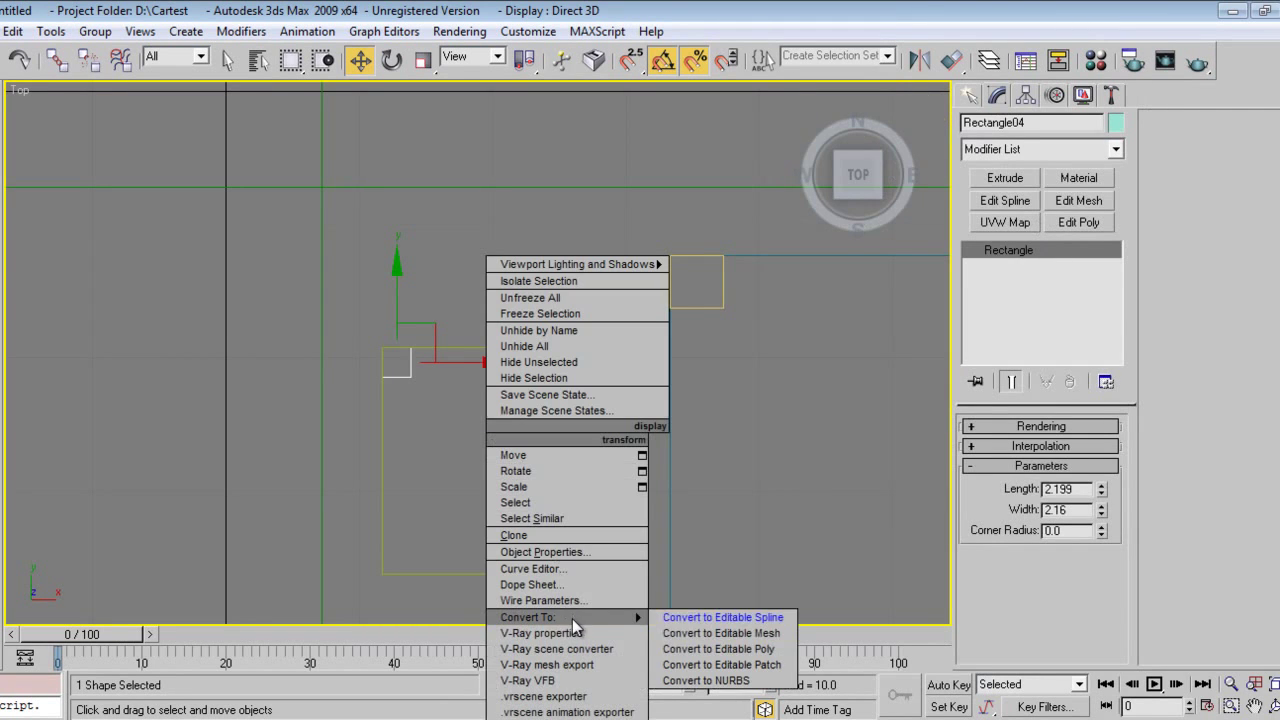
click(722, 617)
click(1006, 178)
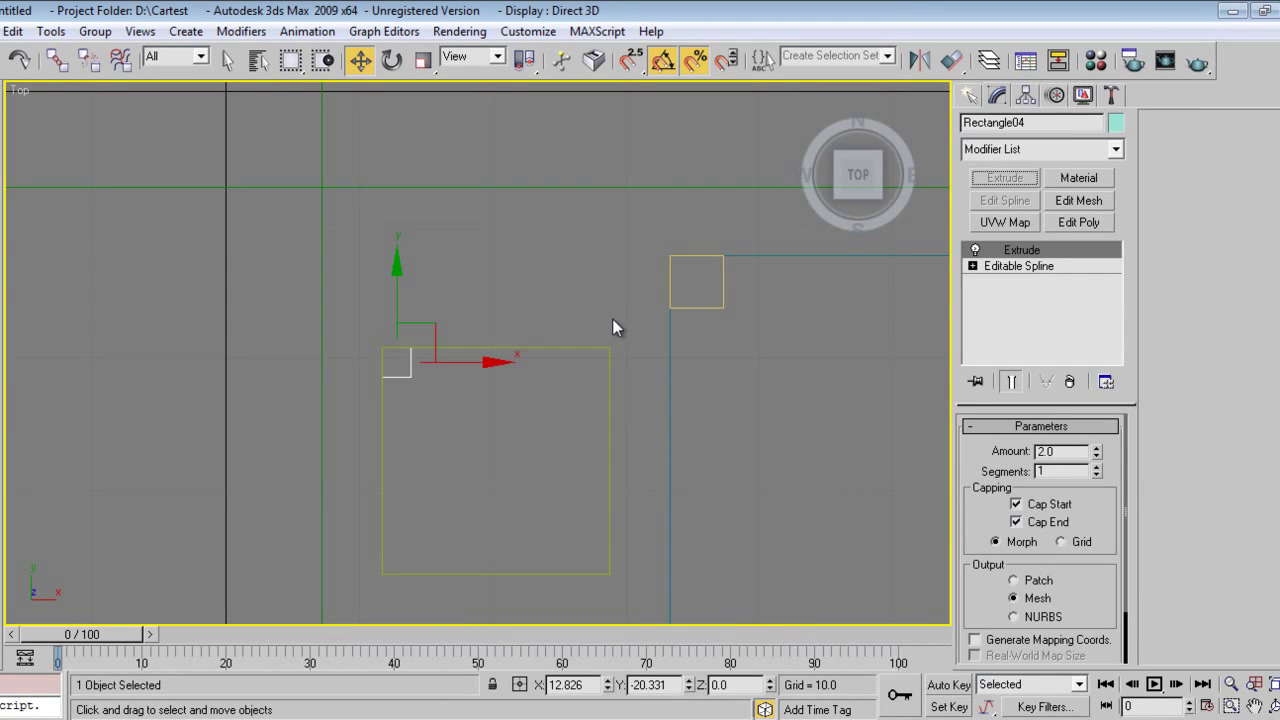
key(p)
drag(1095, 458, 1097, 423)
alt+middle_drag(454, 460, 596, 442)
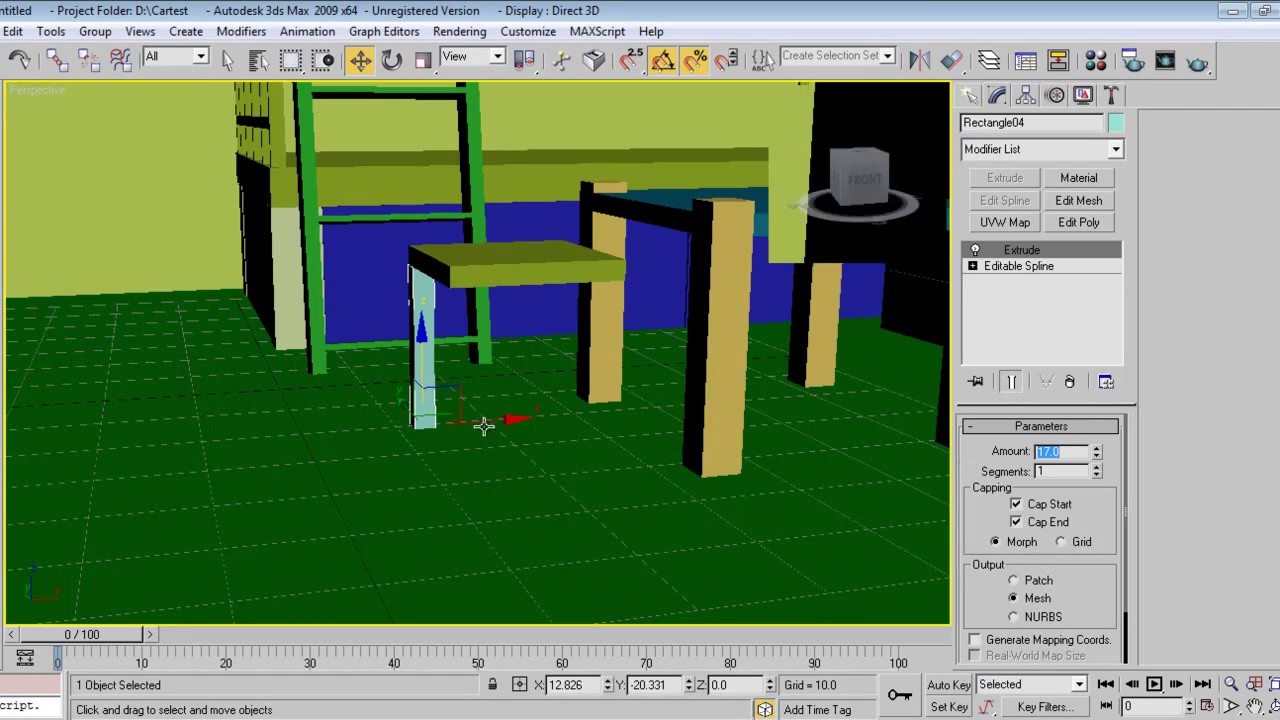
- Nudge the leg about 0.65 along X and snap it back onto the seat's upper-left corner in the top view
alt+middle_drag(534, 423, 506, 449)
drag(496, 416, 502, 417)
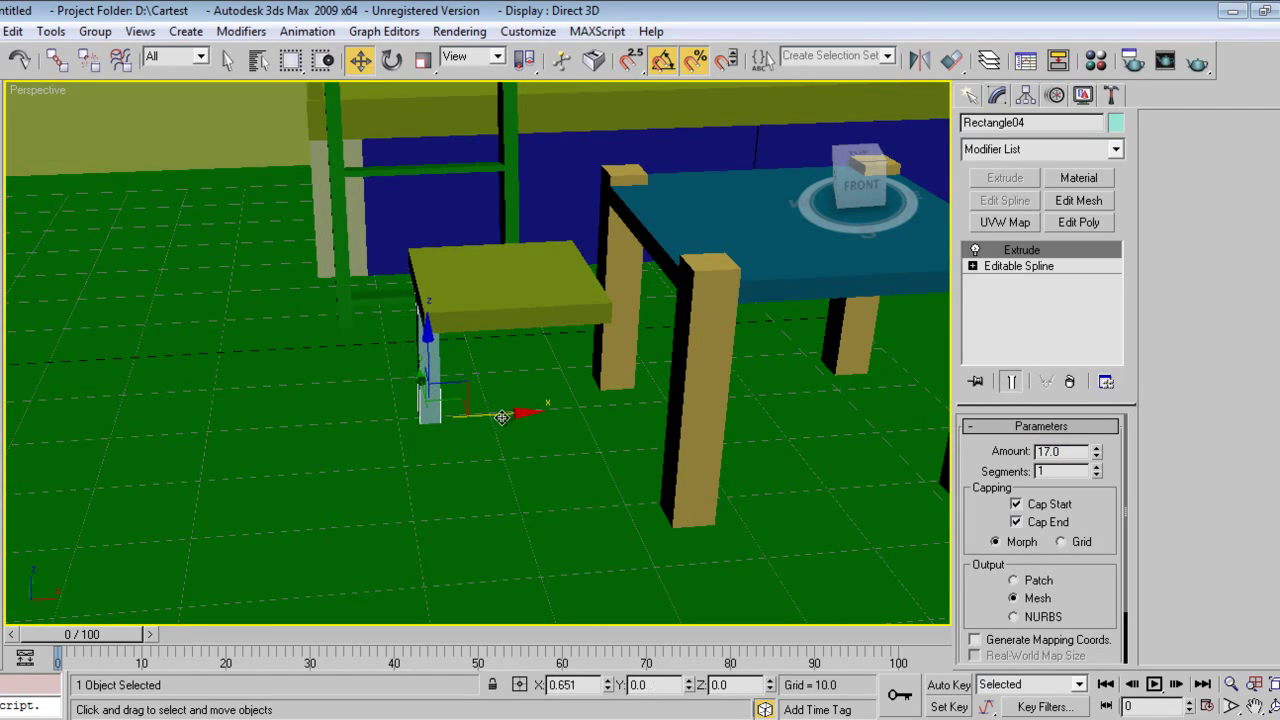
key(t)
scroll(443, 397, up, 4)
middle_drag(323, 400, 466, 363)
key(s)
key(space)
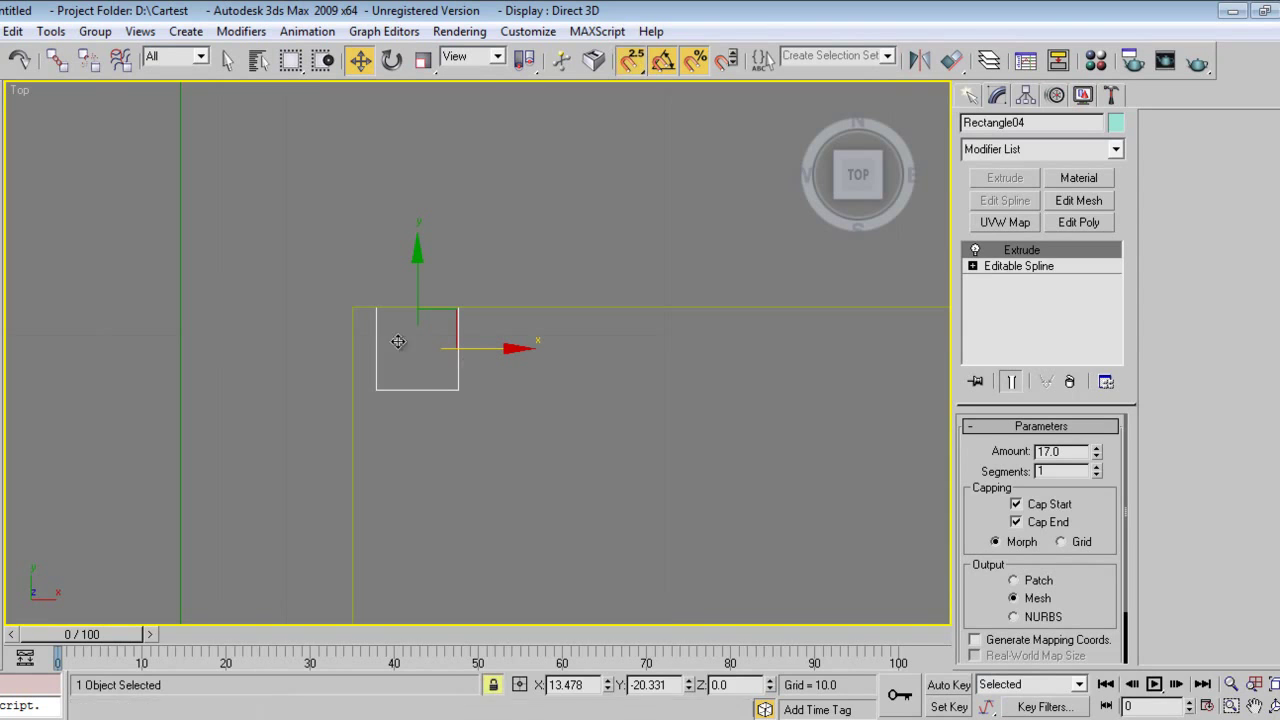
drag(376, 308, 352, 308)
key(s)
scroll(463, 361, down, 3)
middle_drag(486, 414, 461, 330)
scroll(461, 330, up, 1)
key(space)
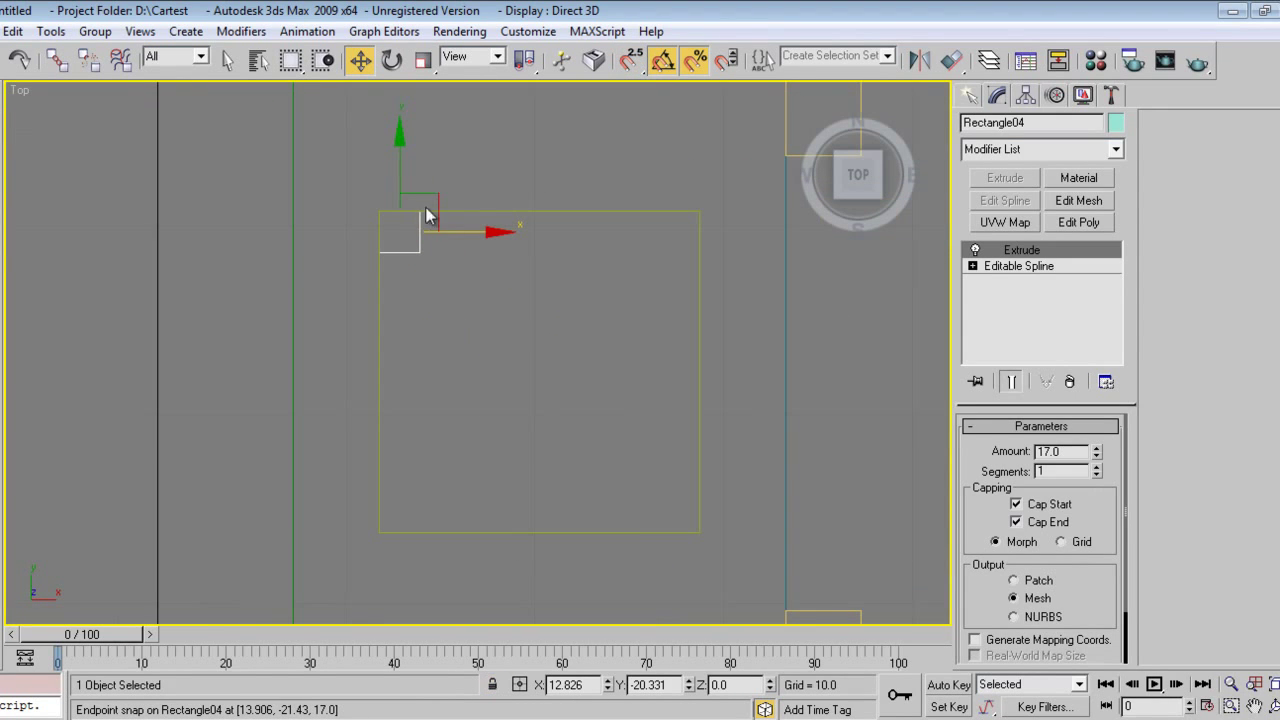
- Copy the leg along Y and snap the copy to the seat's lower-left corner
shift+drag(397, 157, 397, 422)
click(641, 453)
key(s)
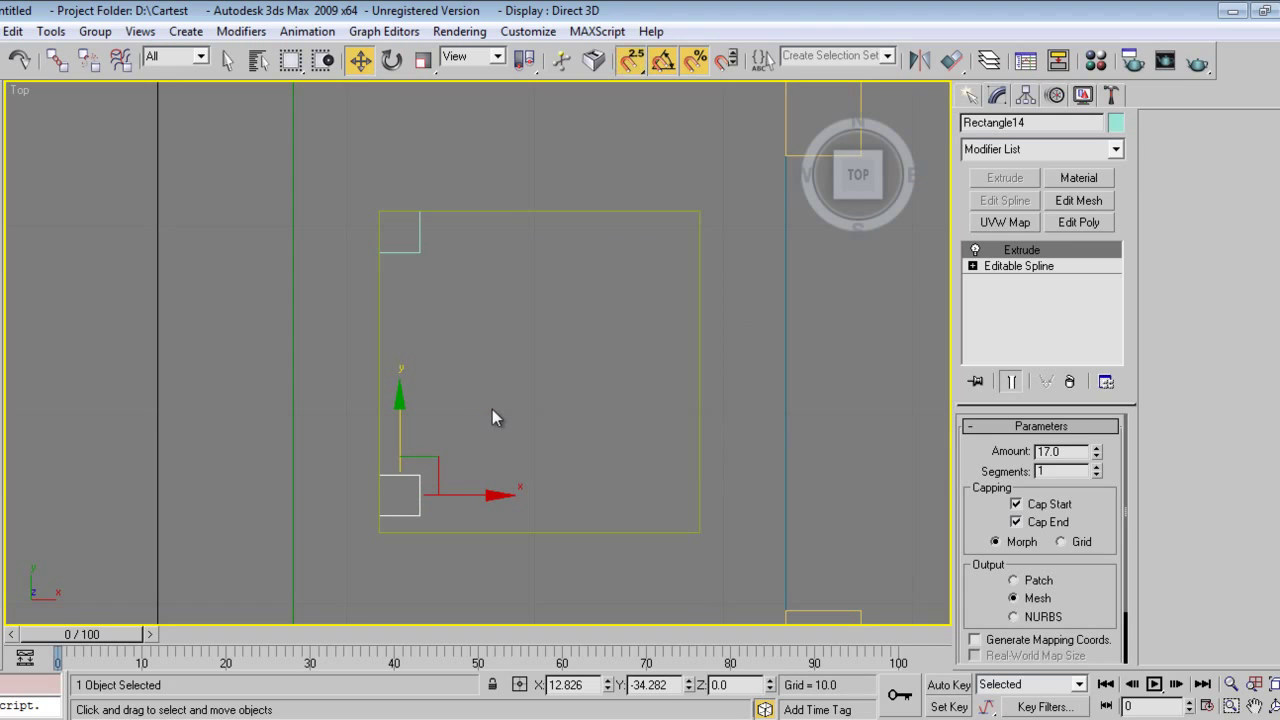
drag(382, 515, 445, 508)
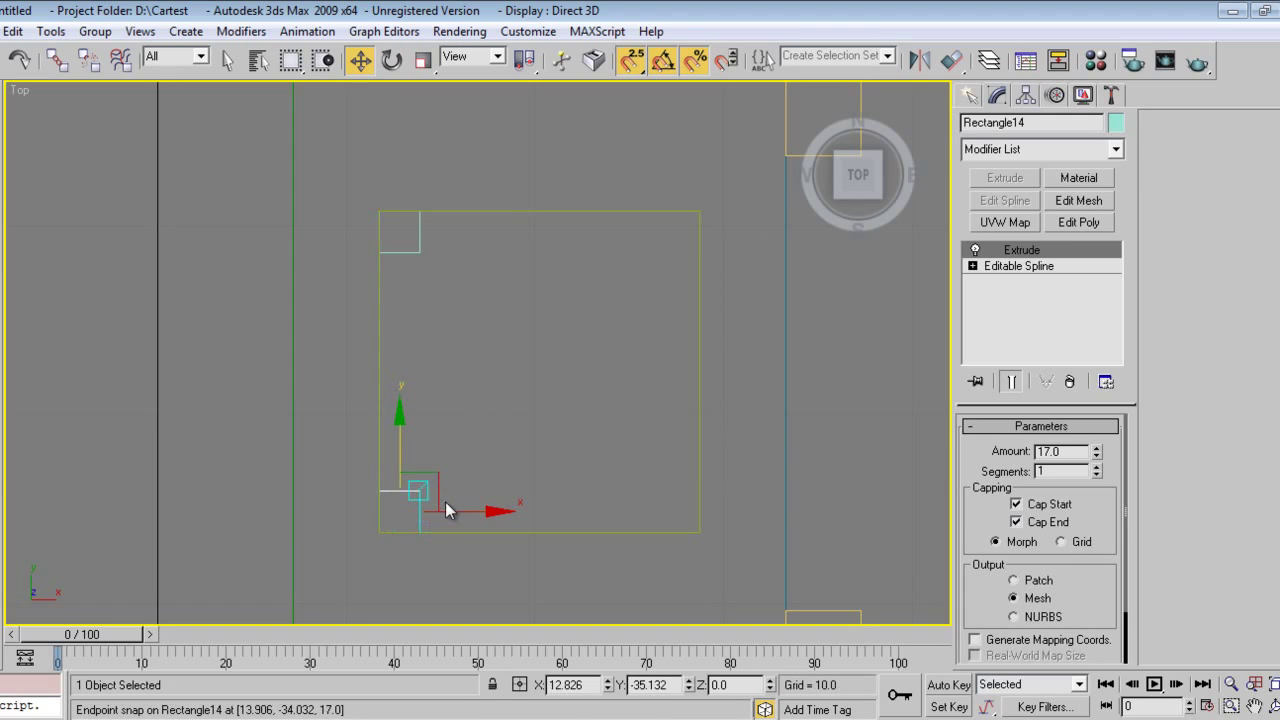
key(s)
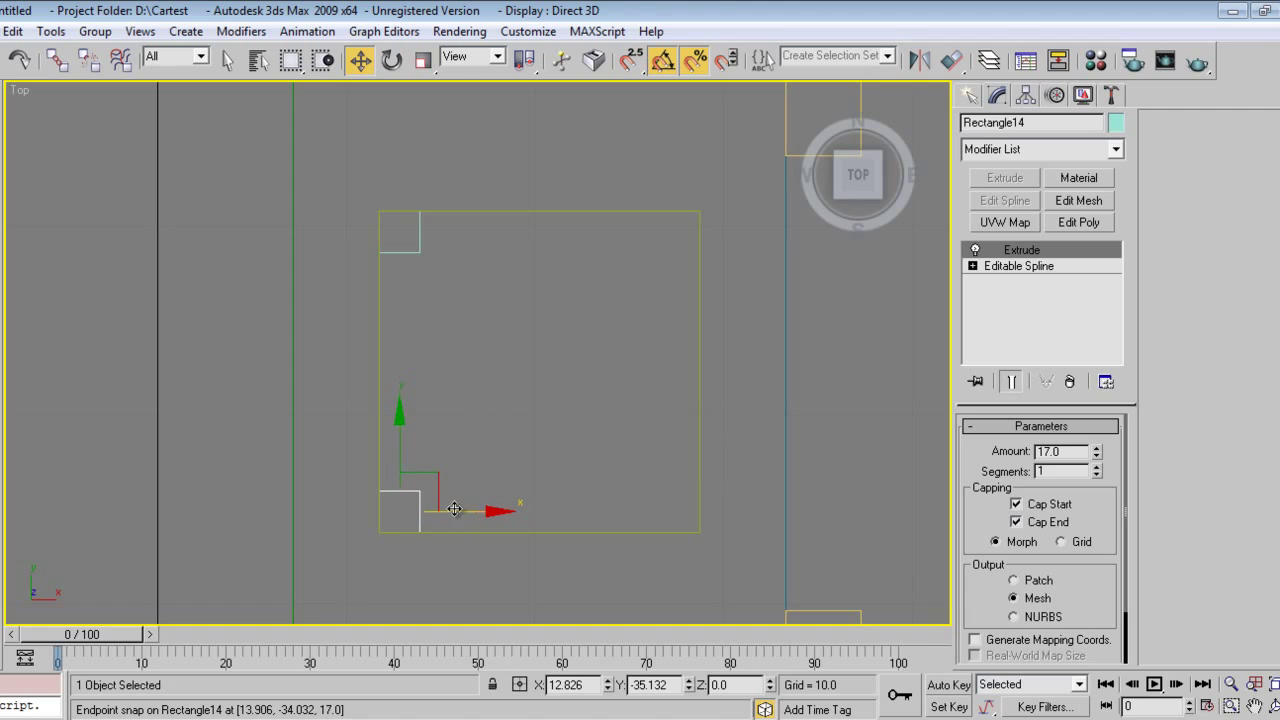
- Copy both left legs along X to the seat's two right corners
ctrl+click(418, 250)
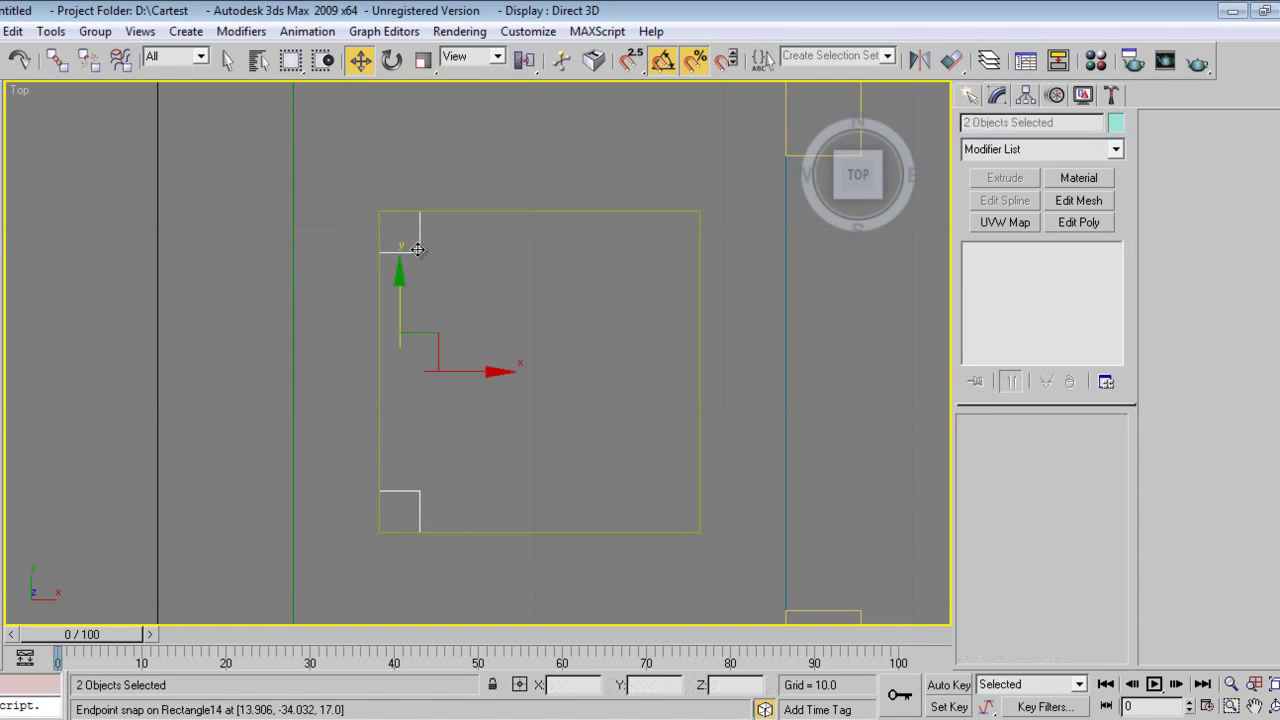
mouse_move(491, 363)
shift+mouse_down()
mouse_move(763, 361)
mouse_move(761, 374)
shift+mouse_up()
click(659, 455)
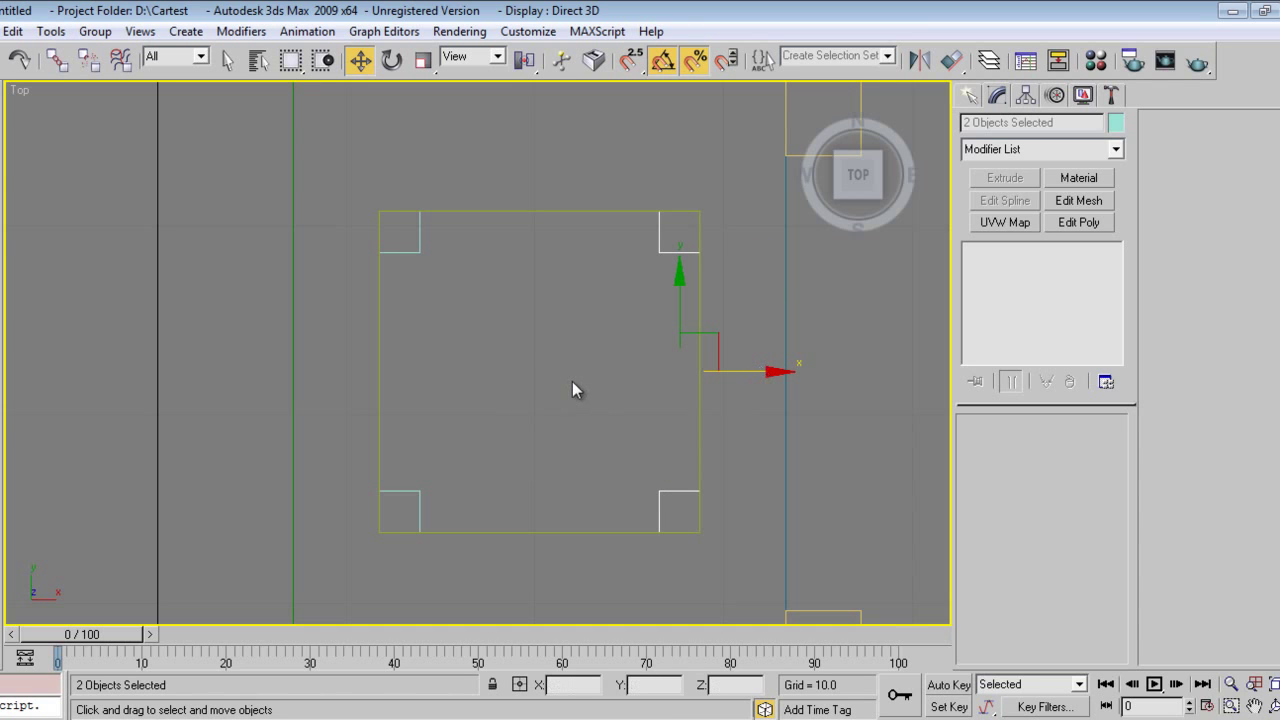
- Make a copy of the seat rotated -90 degrees about the Y axis for the backrest
key(p)
click(477, 322)
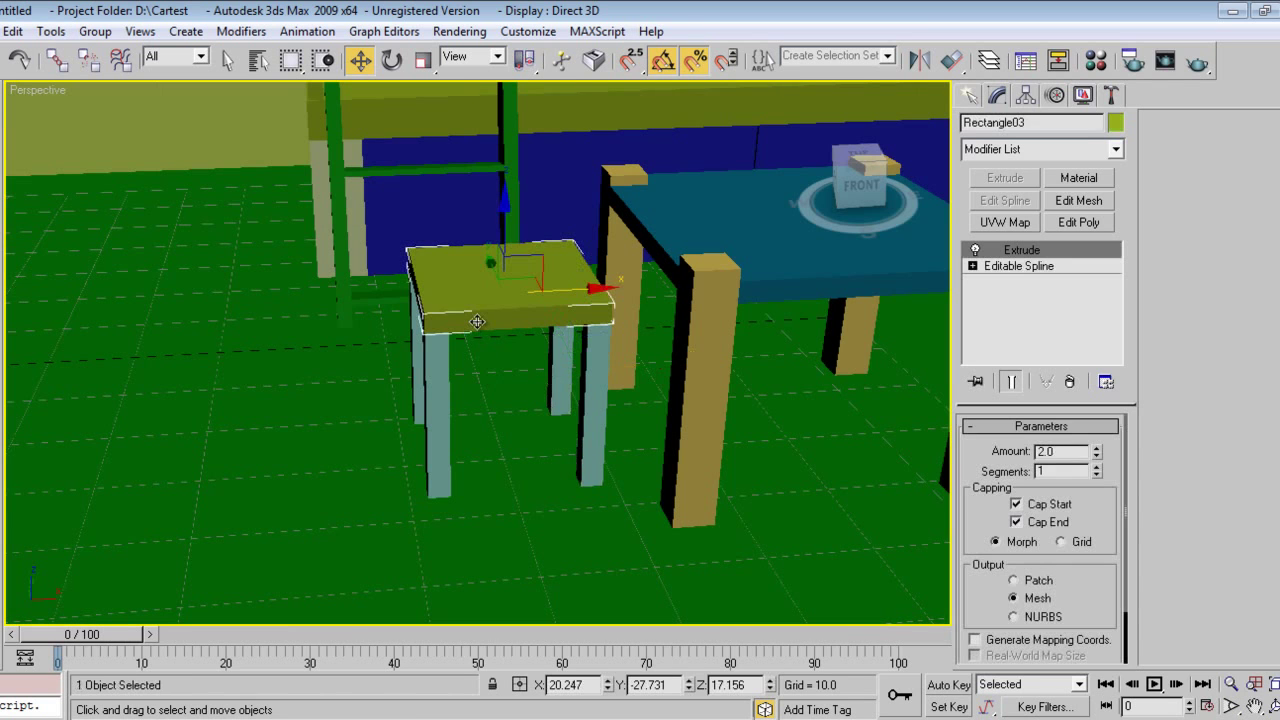
key(e)
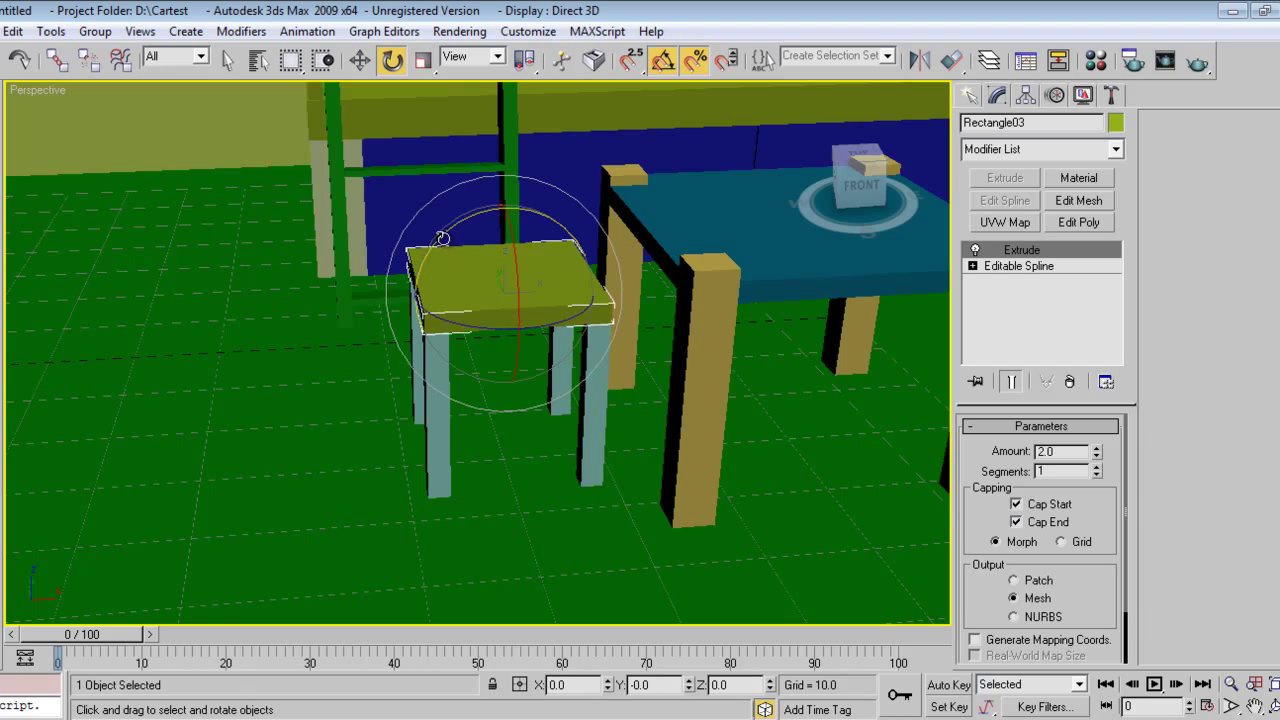
shift+drag(442, 238, 403, 336)
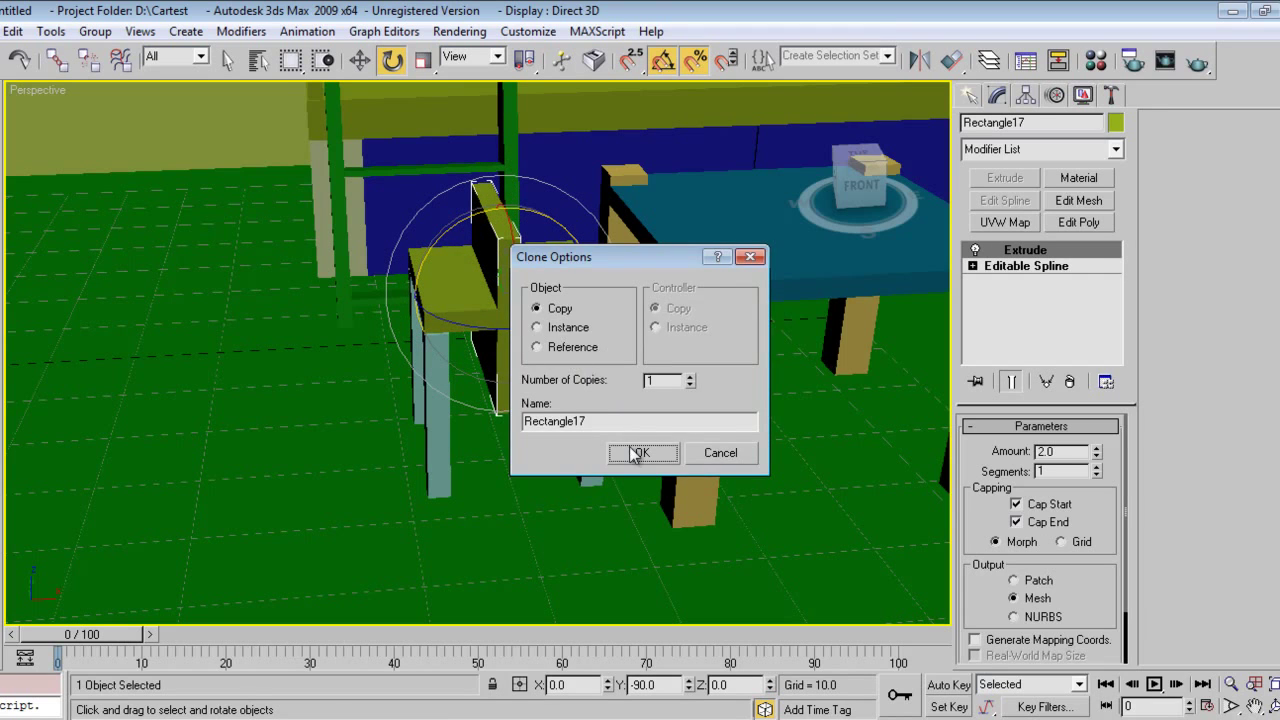
click(637, 453)
- Move the backrest to the seat's rear edge at about X 13.8 and raise it to about Z 27
right_click(590, 282)
click(611, 300)
drag(588, 289, 524, 292)
drag(440, 231, 440, 121)
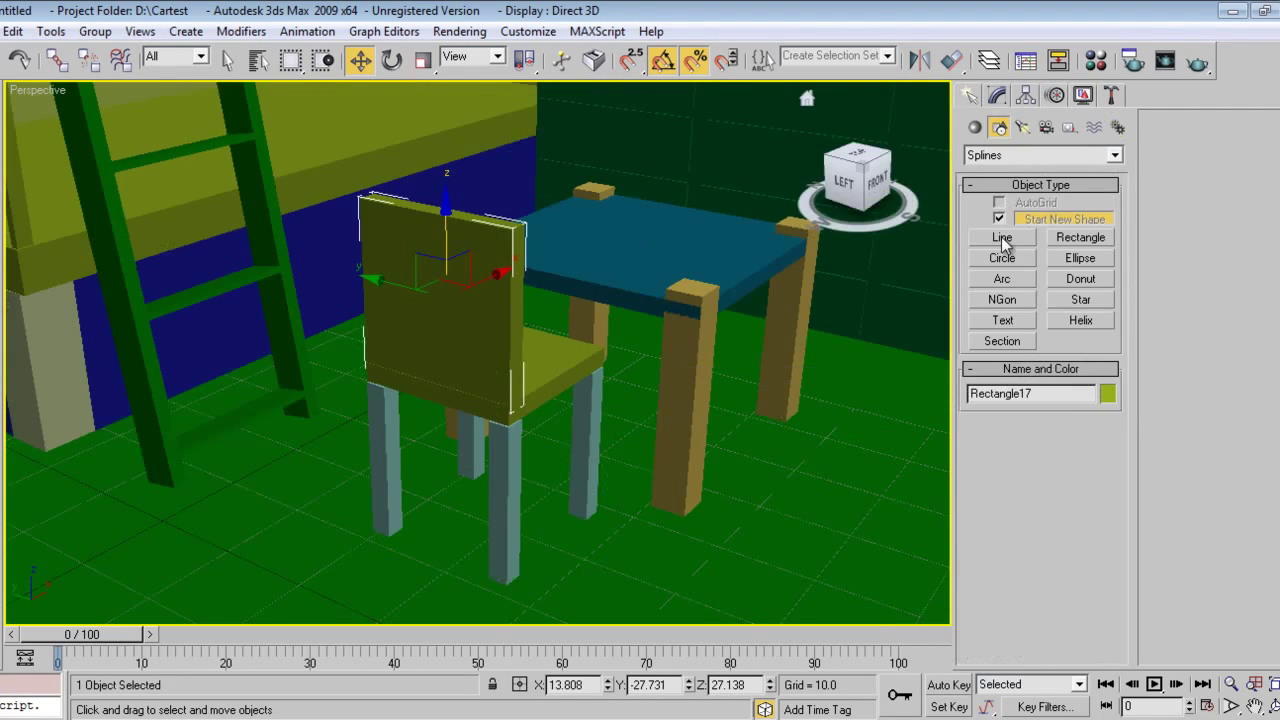
- Select all four spline vertices of the backrest and convert them to Corner type
click(997, 95)
click(1010, 281)
drag(497, 186, 559, 453)
drag(320, 164, 587, 522)
right_click(587, 522)
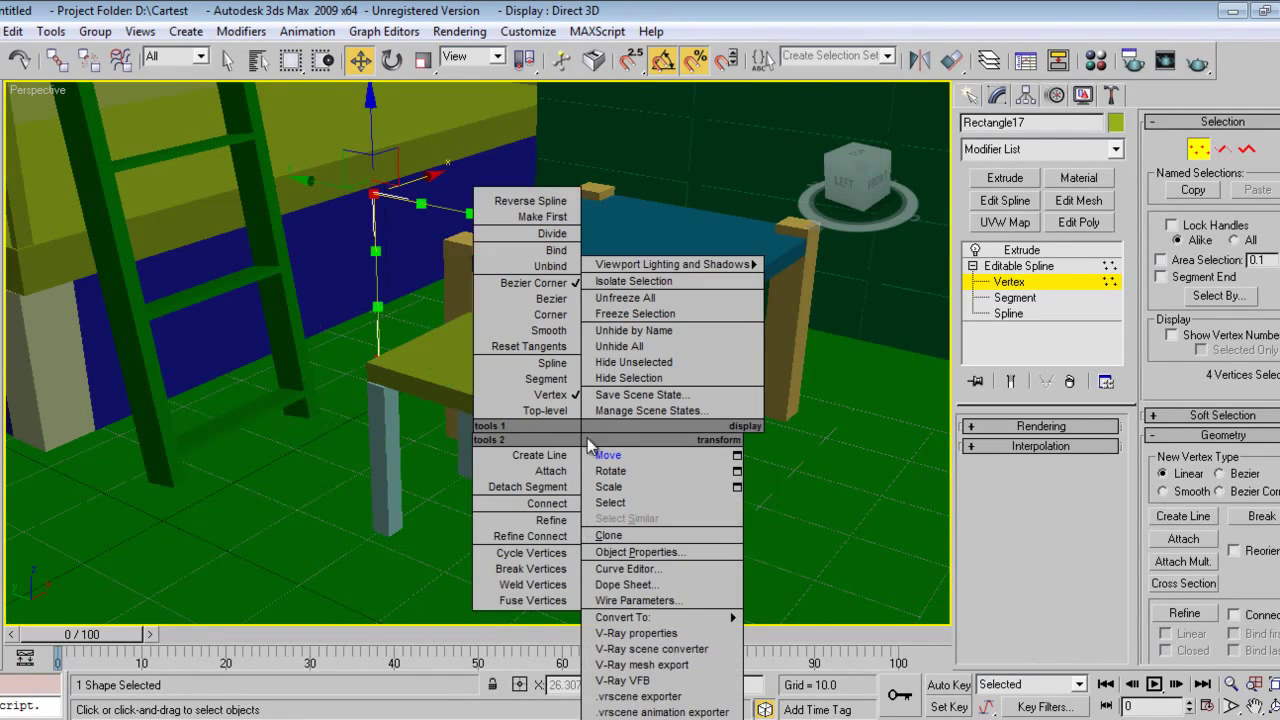
click(550, 314)
- Try to narrow the backrest by moving the vertices on both of its sides inward along Y
drag(471, 168, 572, 534)
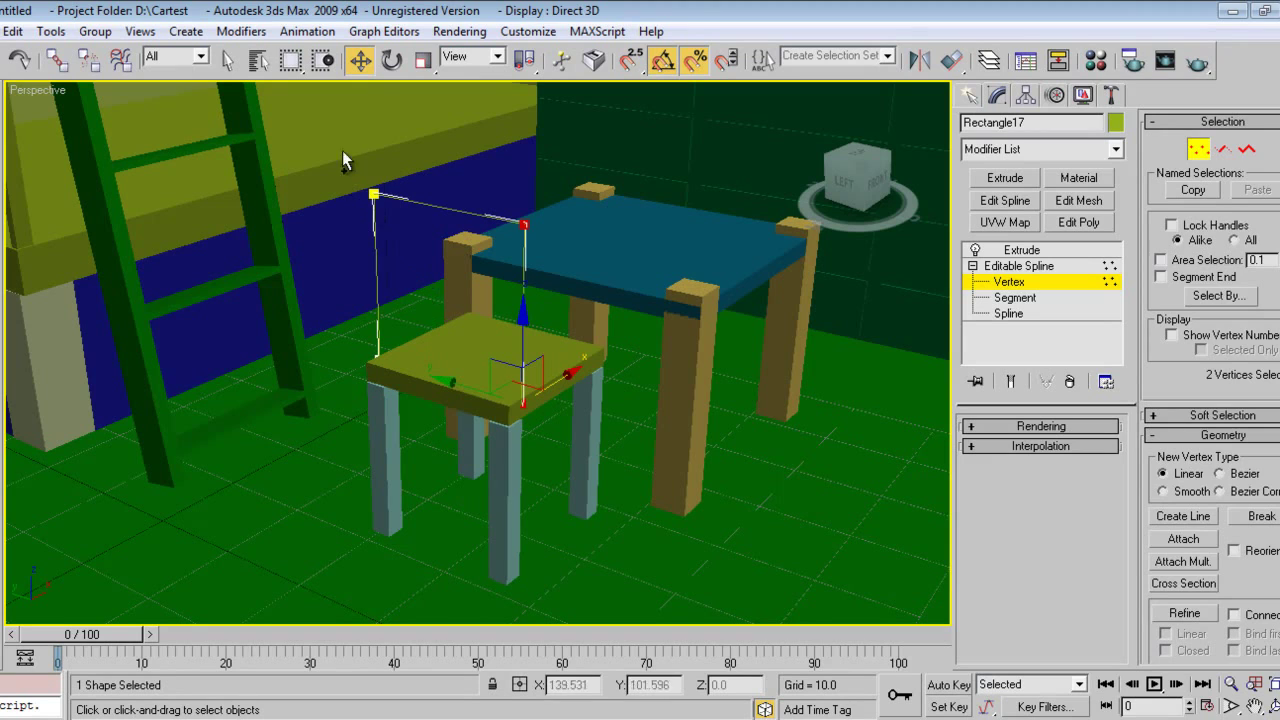
ctrl+drag(342, 160, 400, 455)
key(r)
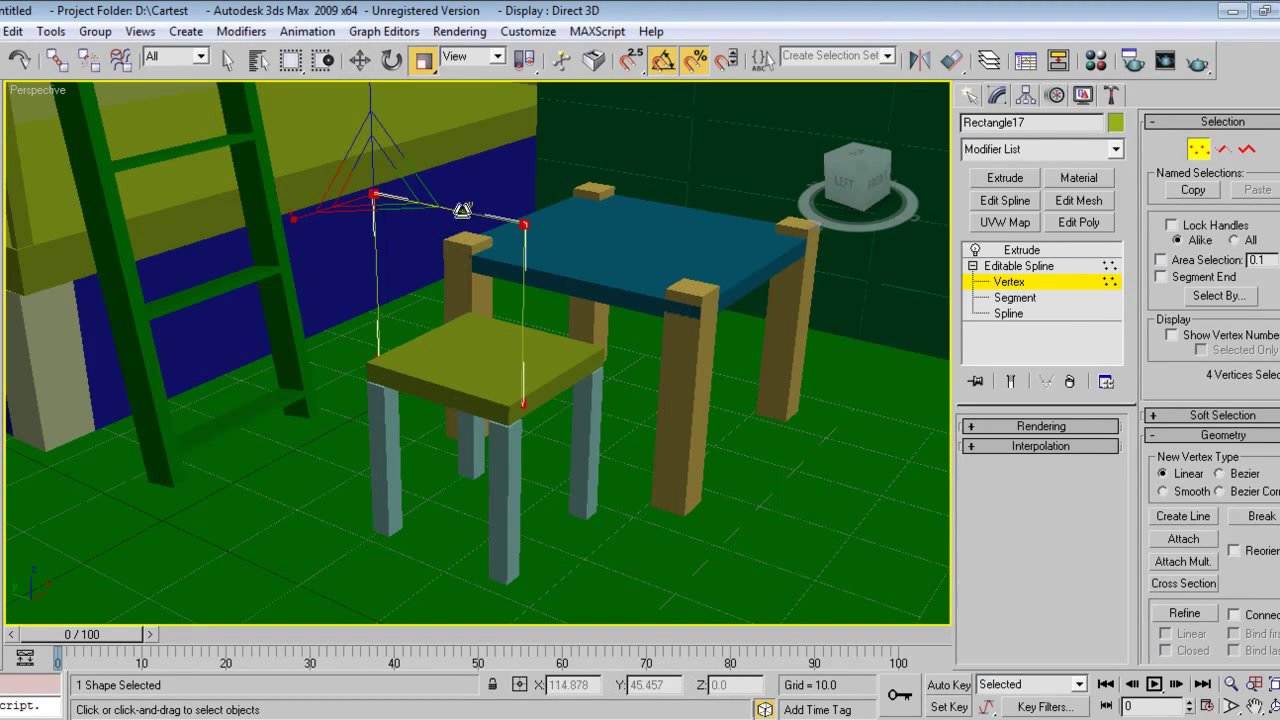
drag(496, 181, 568, 488)
key(w)
drag(452, 382, 446, 380)
drag(349, 160, 422, 497)
drag(322, 183, 328, 185)
click(969, 95)
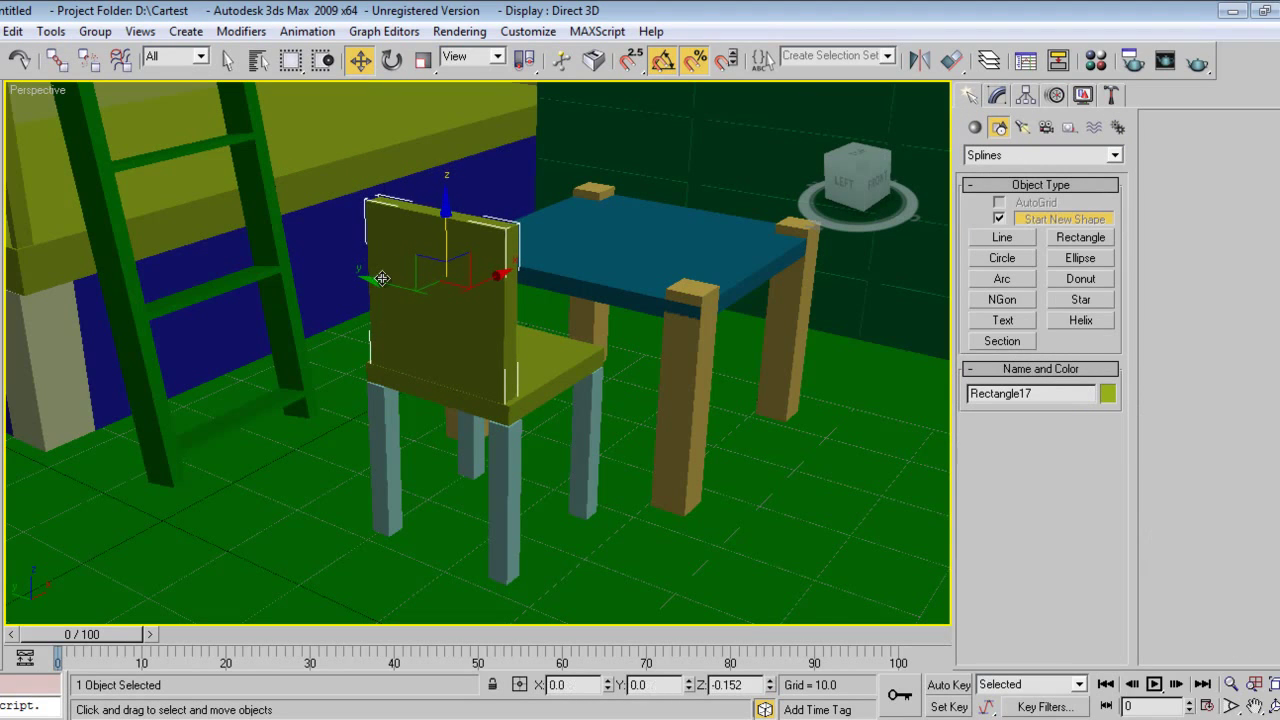
drag(382, 286, 384, 286)
- Undo the backrest's vertex moves
key(ctrl+z)
key(ctrl+z)
key(ctrl+z)
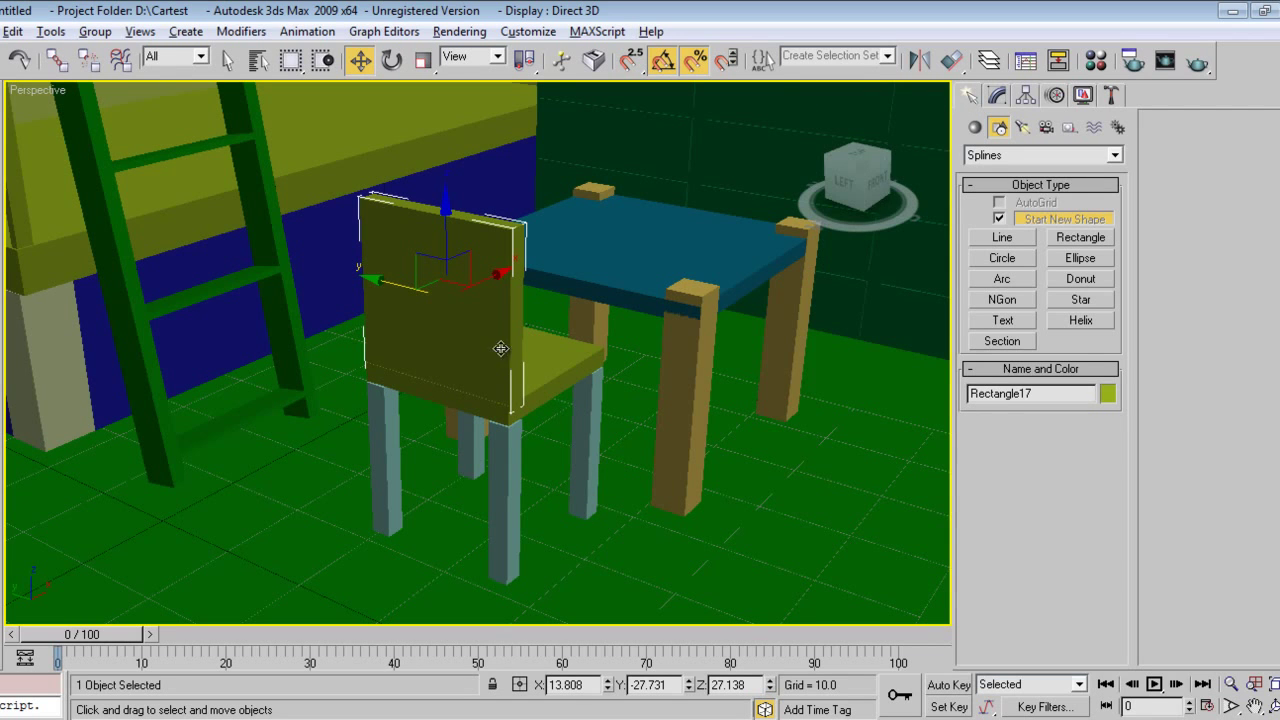
- Draw a rectangle about 3.4 long and 14 wide between the chair legs in the front view and extrude it by 2
key(f)
scroll(532, 455, up, 10)
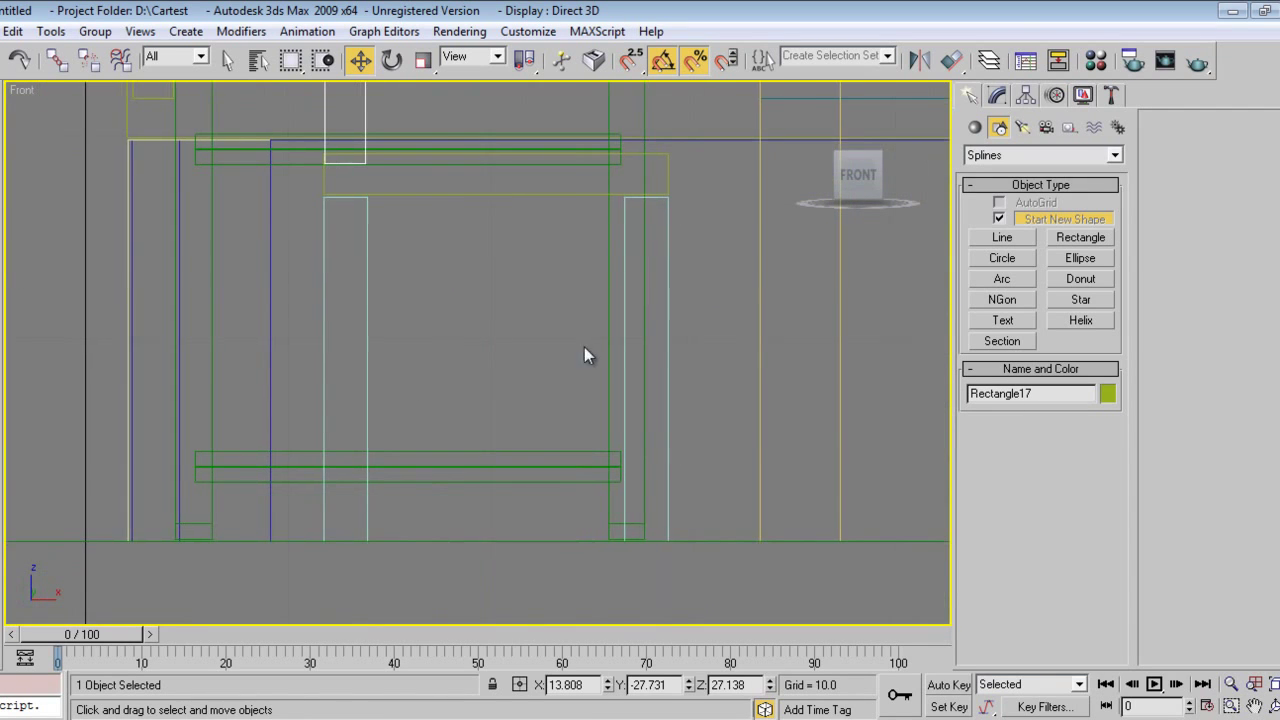
click(1081, 237)
drag(355, 353, 638, 422)
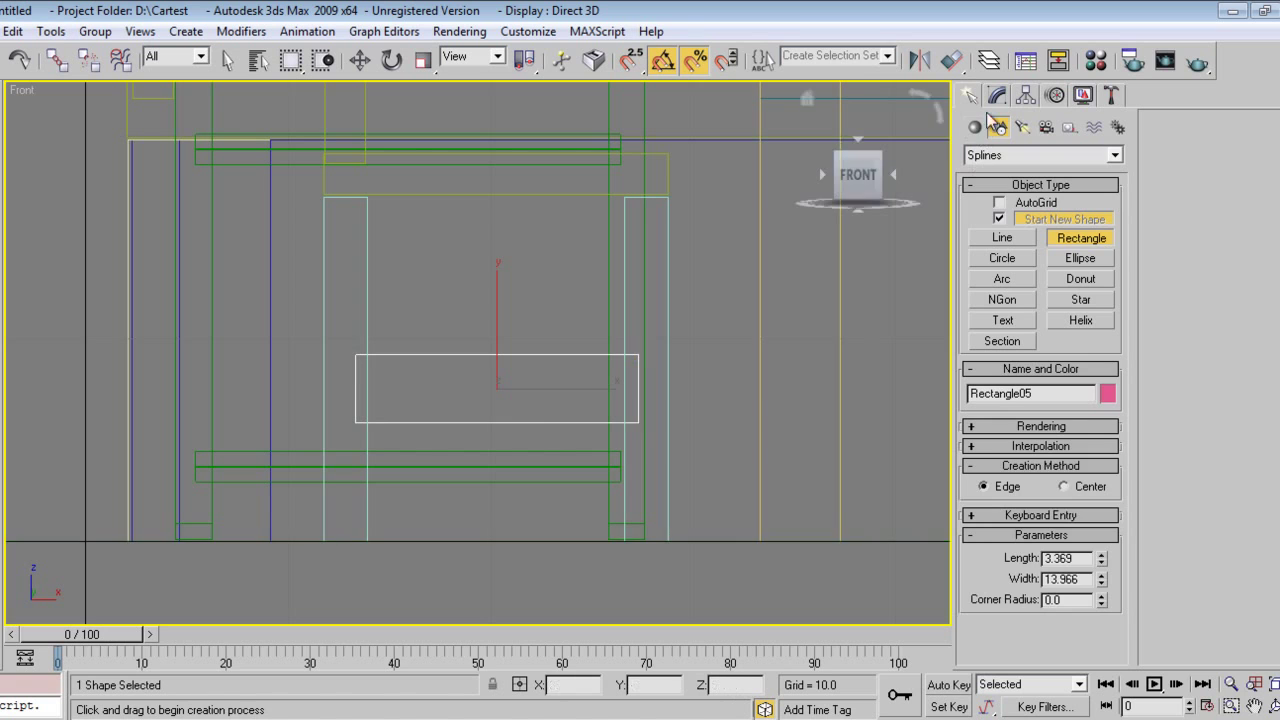
right_click(502, 418)
right_click(508, 421)
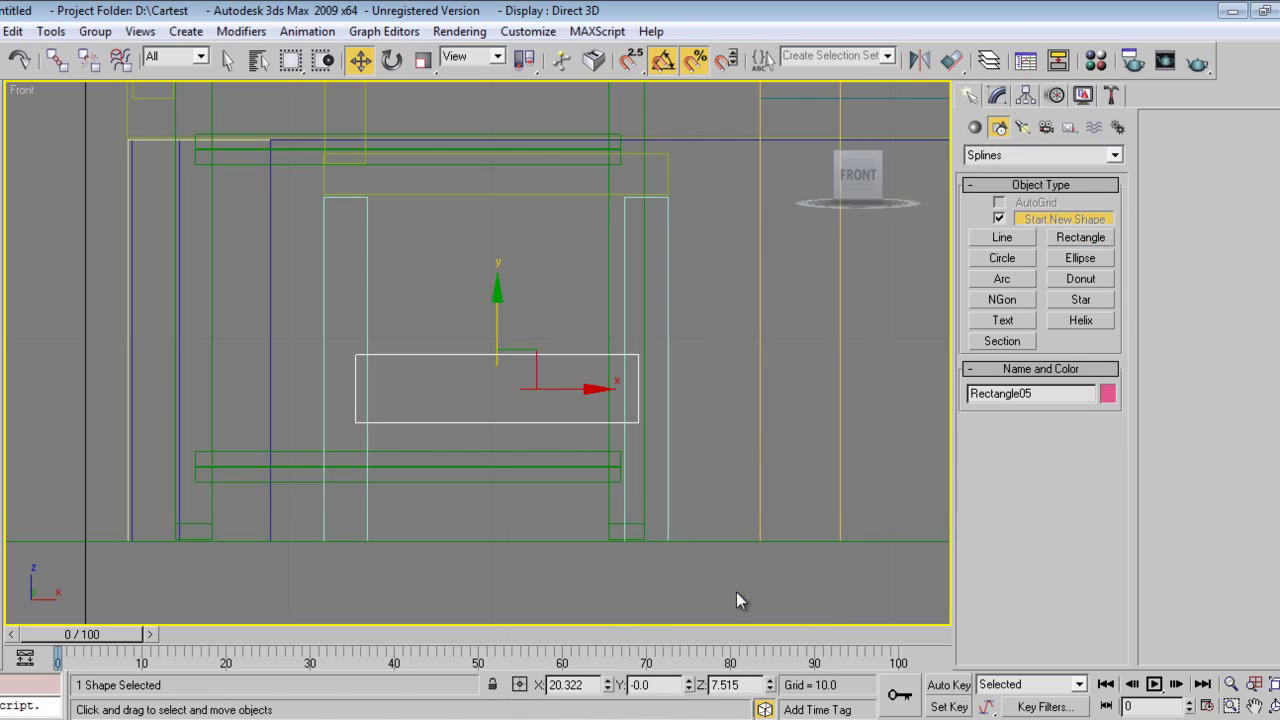
click(997, 94)
click(1005, 178)
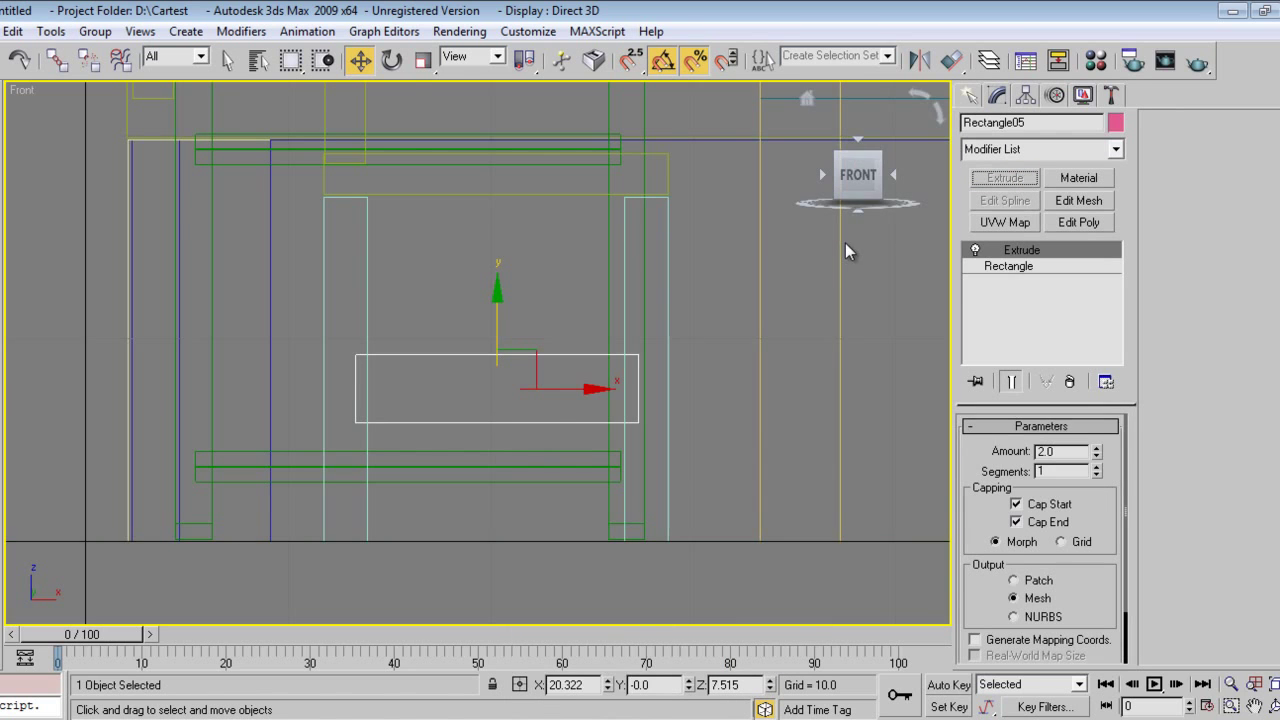
- Move the pink rail along Y to about -34.4 between the chair's near legs and set its extrusion to 1
key(p)
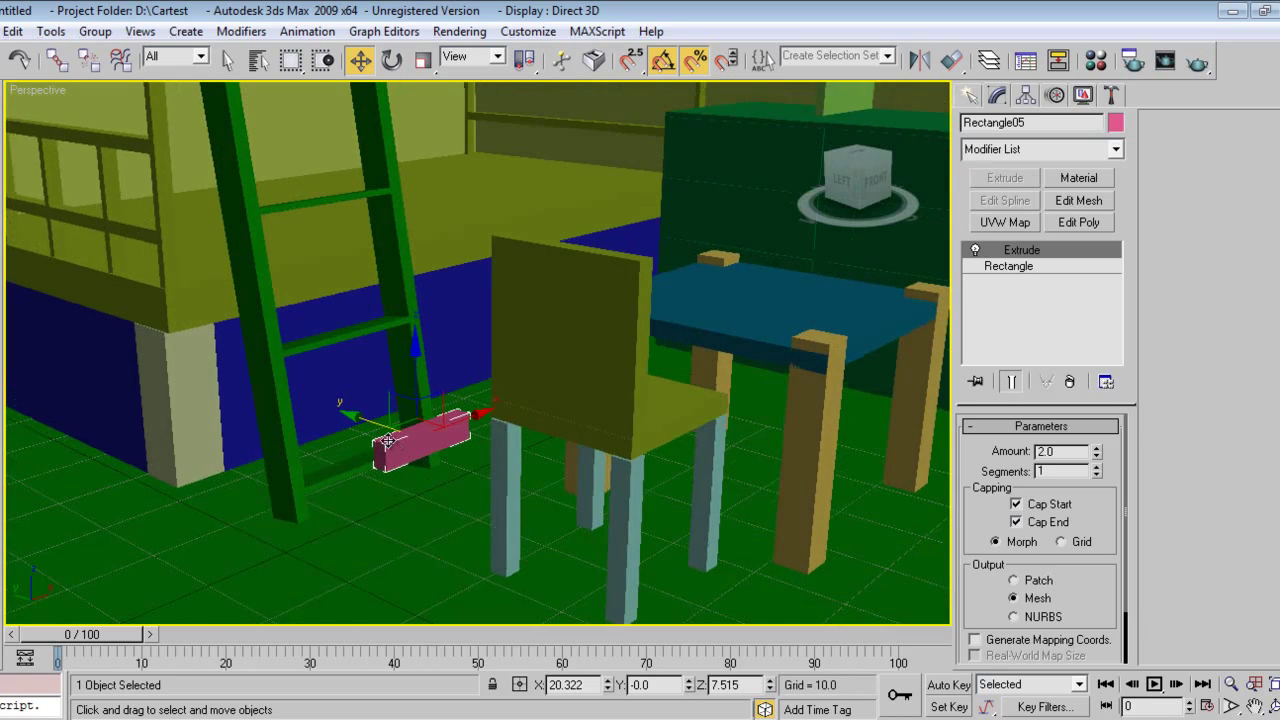
drag(370, 418, 612, 521)
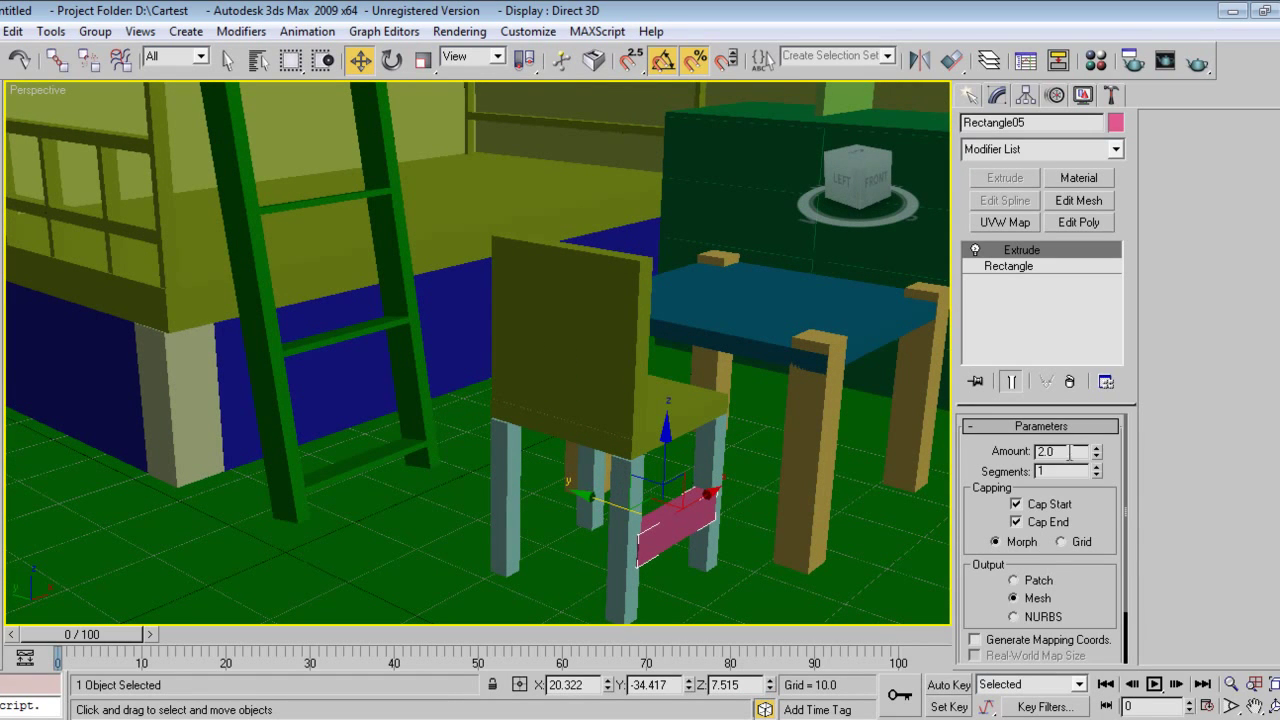
text(1)
key(Return)
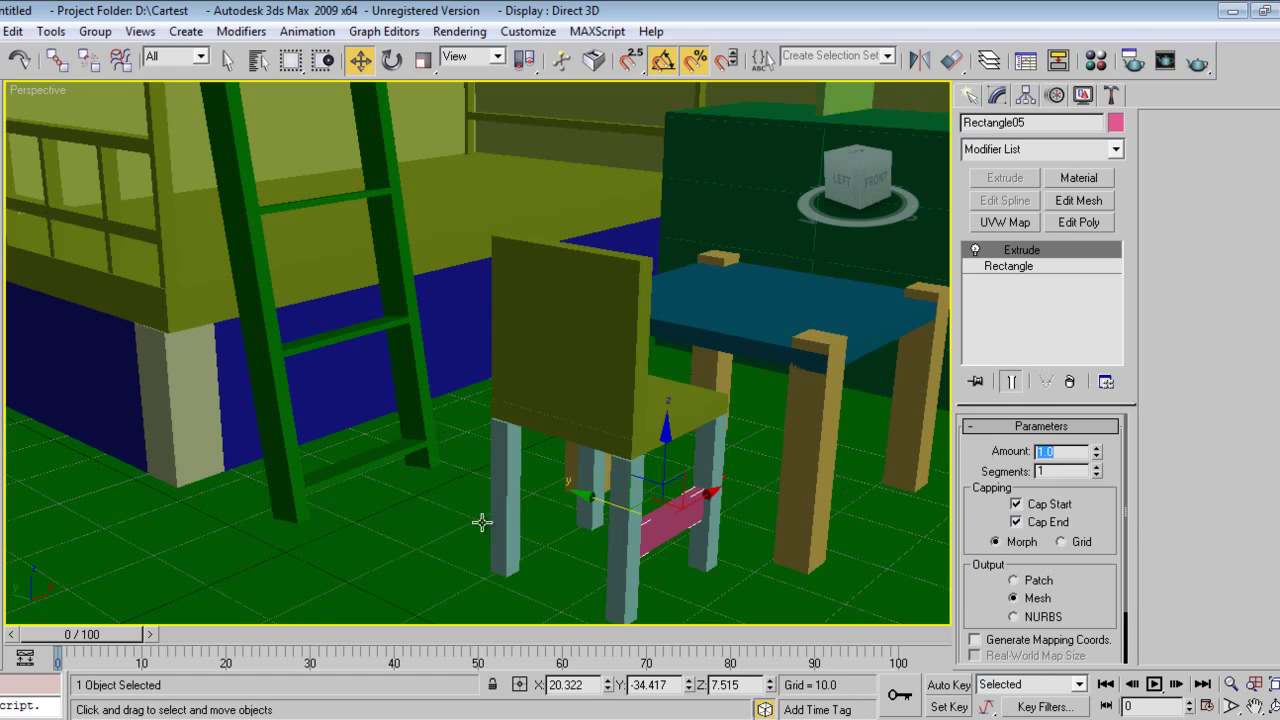
- Copy the rail along Y to about -20.1, between the pair of legs on the chair's other side
drag(589, 503, 568, 510)
click(650, 456)
mouse_move(643, 465)
alt+middle_down()
mouse_move(561, 452)
mouse_move(563, 502)
mouse_move(591, 540)
alt+middle_up()
- Make a copy of the near rail rotated 90 degrees about Z and turn it 90 degrees about Y to lie flat
click(590, 540)
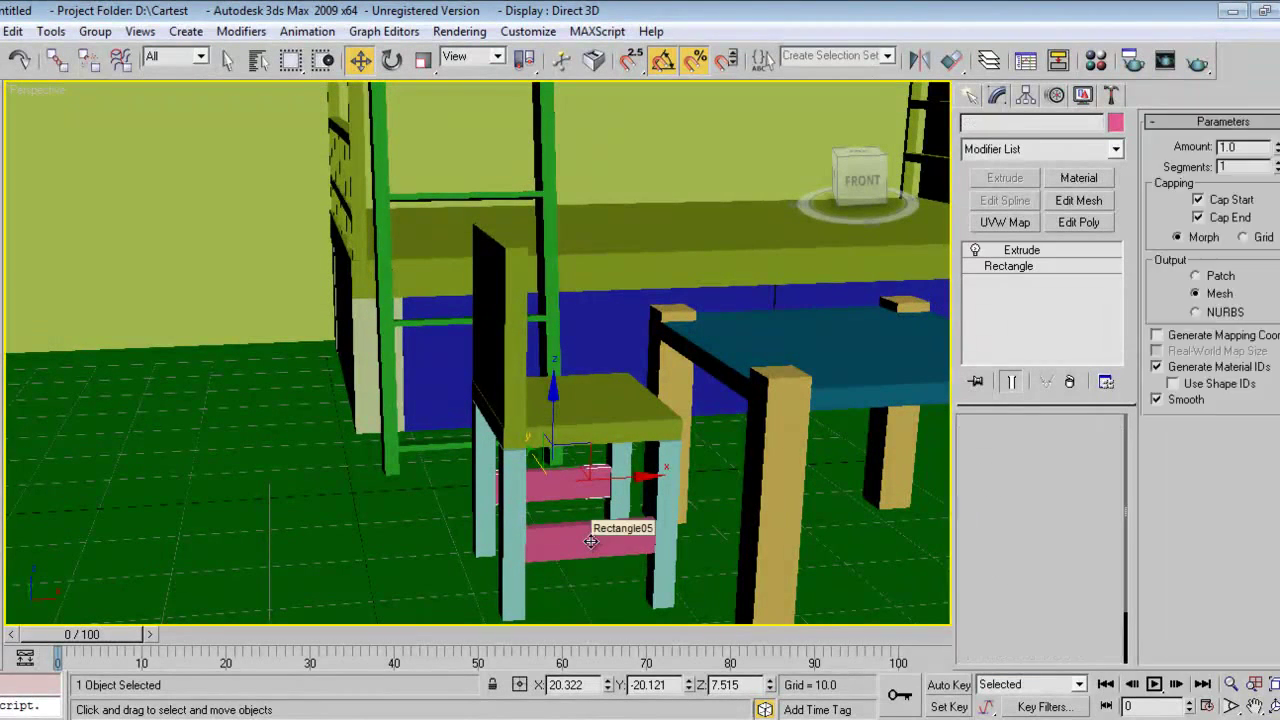
key(e)
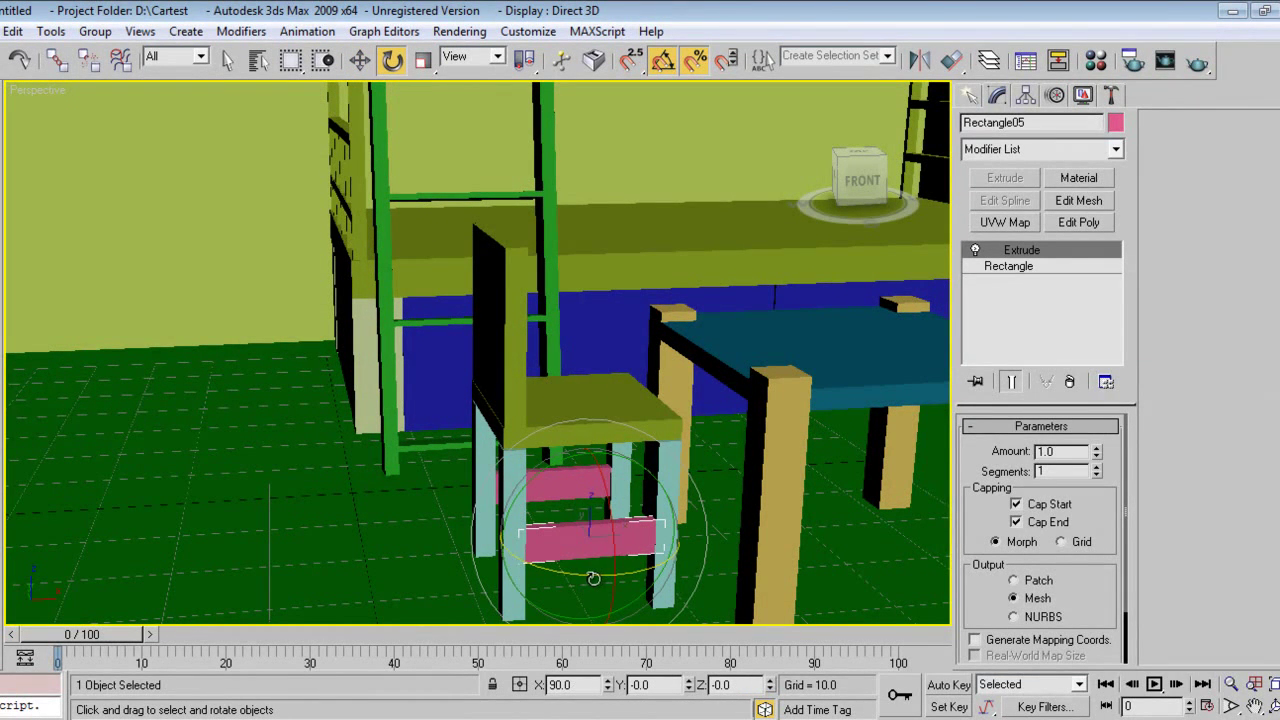
mouse_move(594, 577)
shift+mouse_down()
mouse_move(509, 572)
mouse_move(553, 530)
shift+mouse_up()
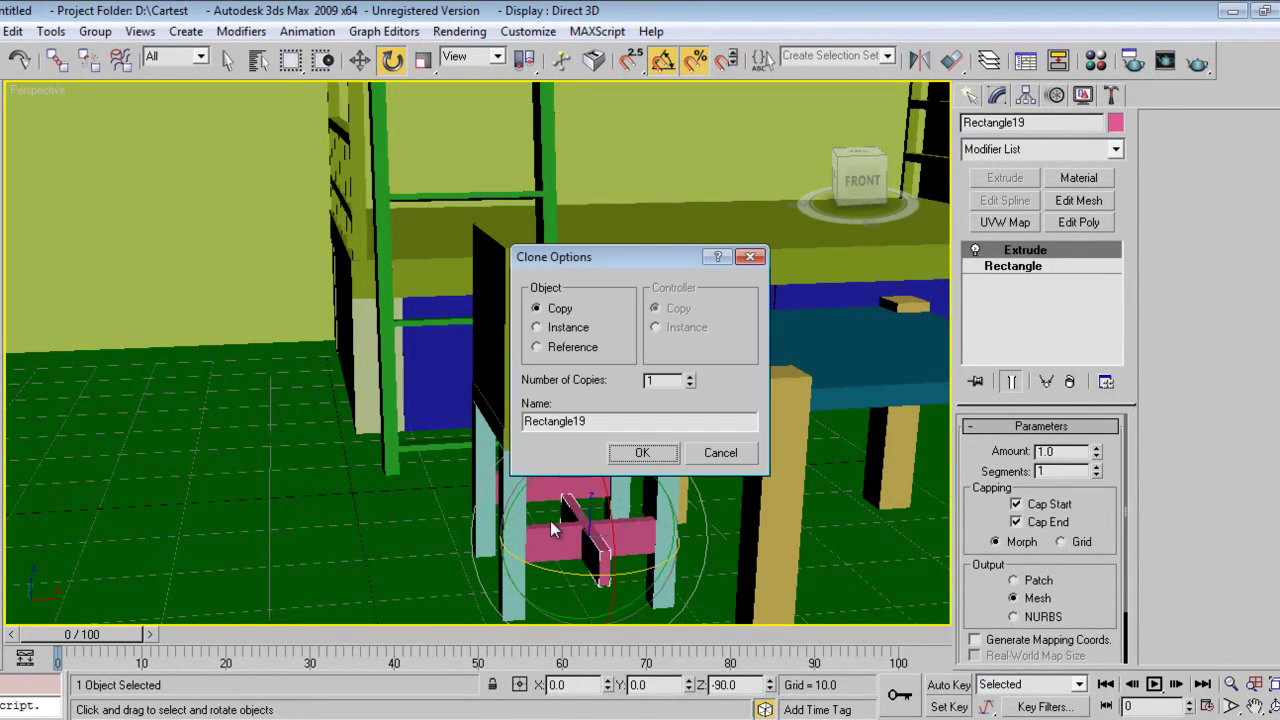
click(648, 453)
mouse_move(535, 486)
mouse_down()
mouse_move(586, 471)
mouse_move(600, 452)
mouse_move(641, 465)
mouse_up()
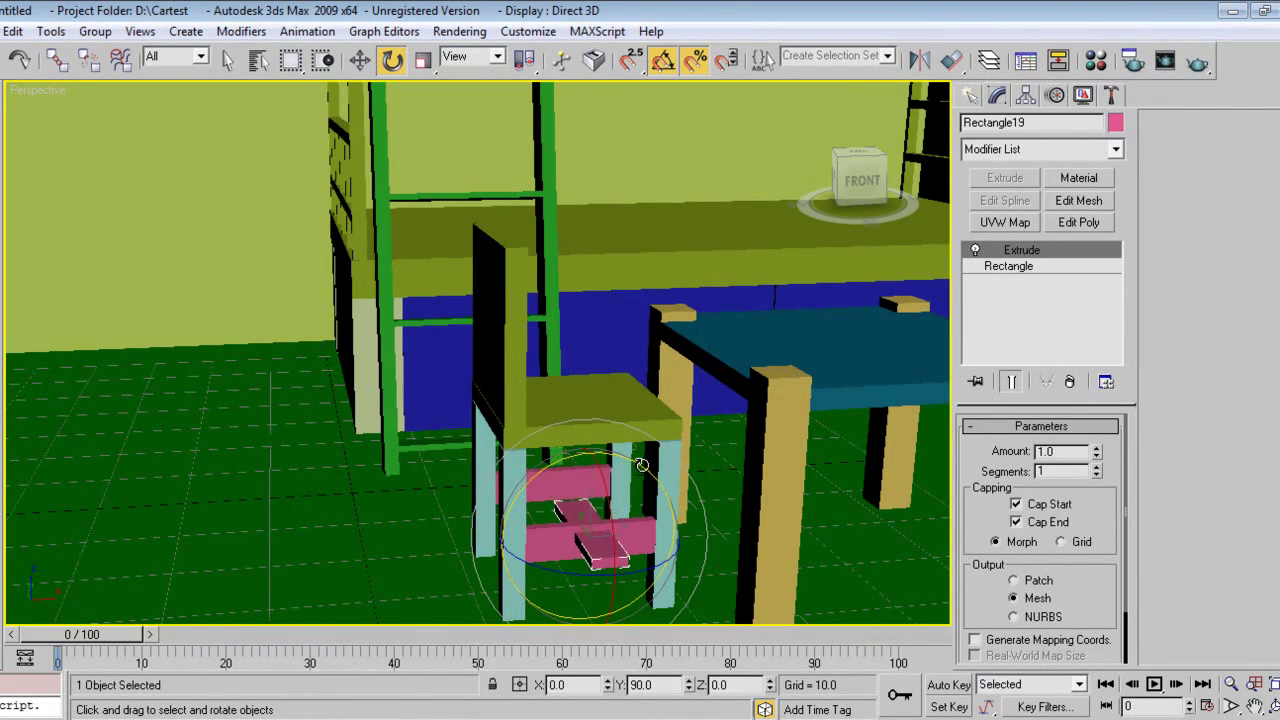
- Move the flat cross rail along Y to about -28.8, between the chair's two side rails
key(w)
alt+middle_drag(628, 515, 577, 525)
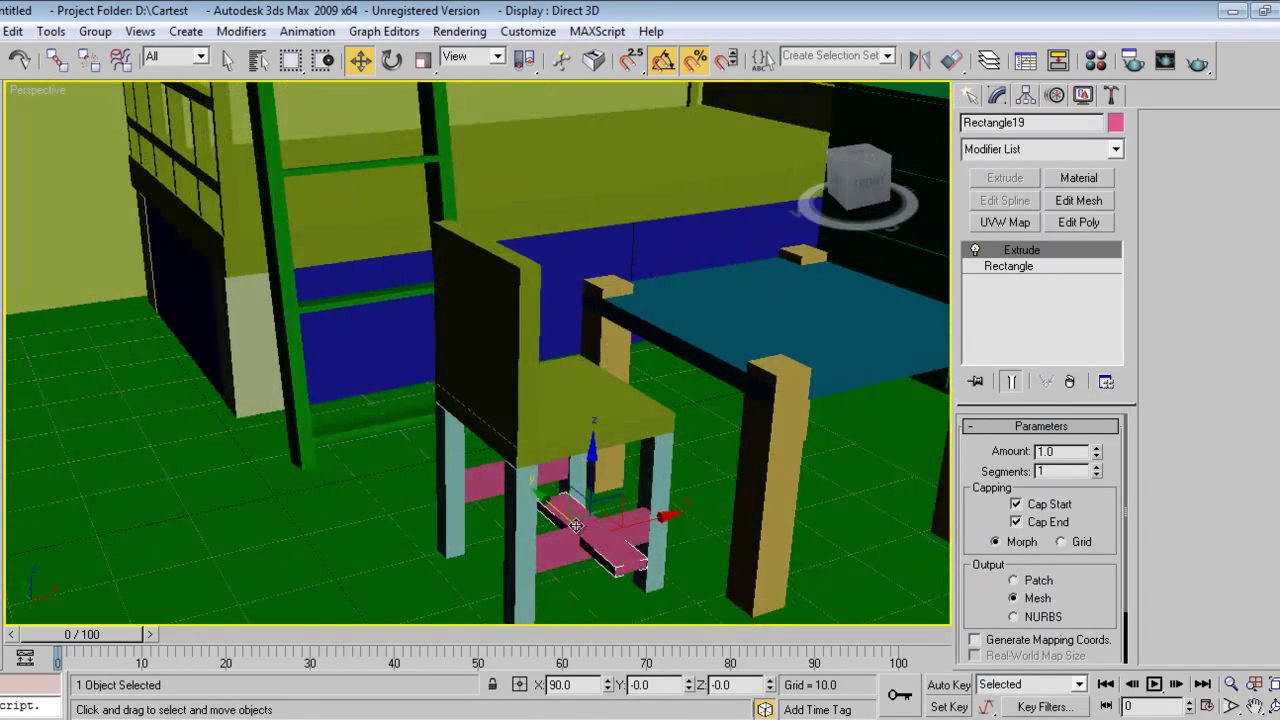
drag(551, 507, 518, 480)
alt+middle_drag(517, 482, 549, 516)
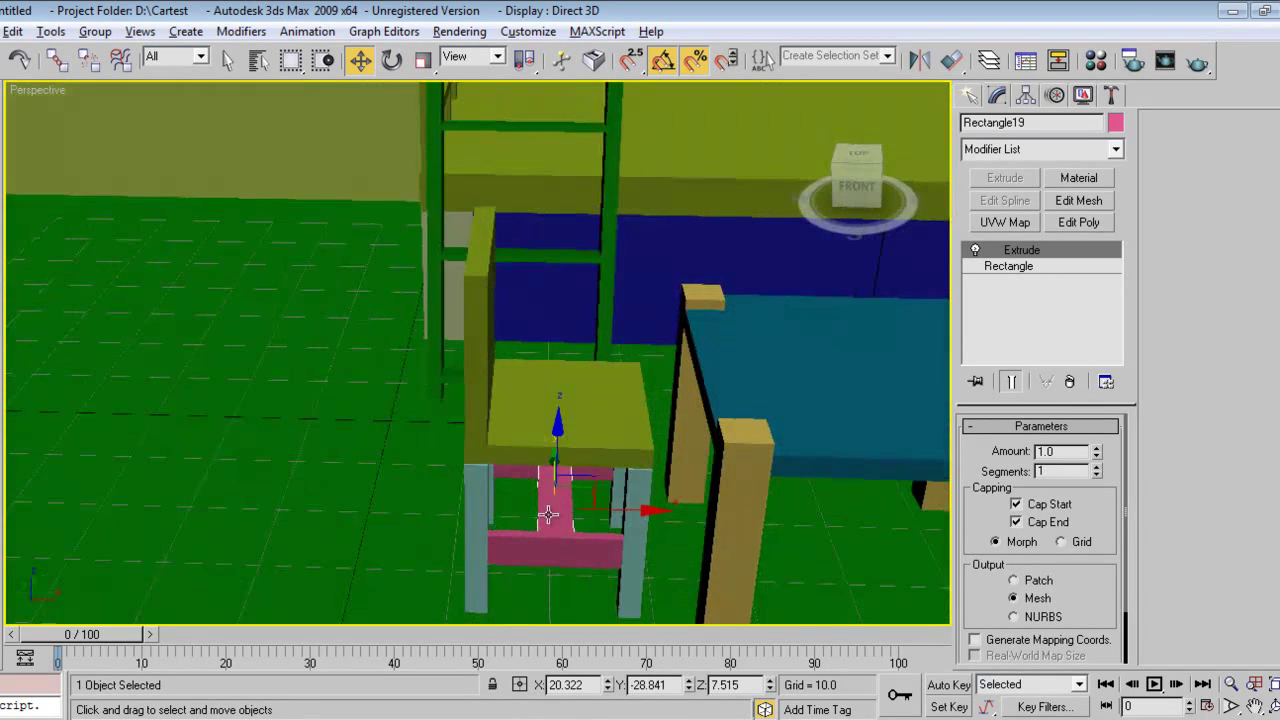
- Try shifting the cross rail along X to about 22.1, and undo the move
drag(624, 508, 644, 512)
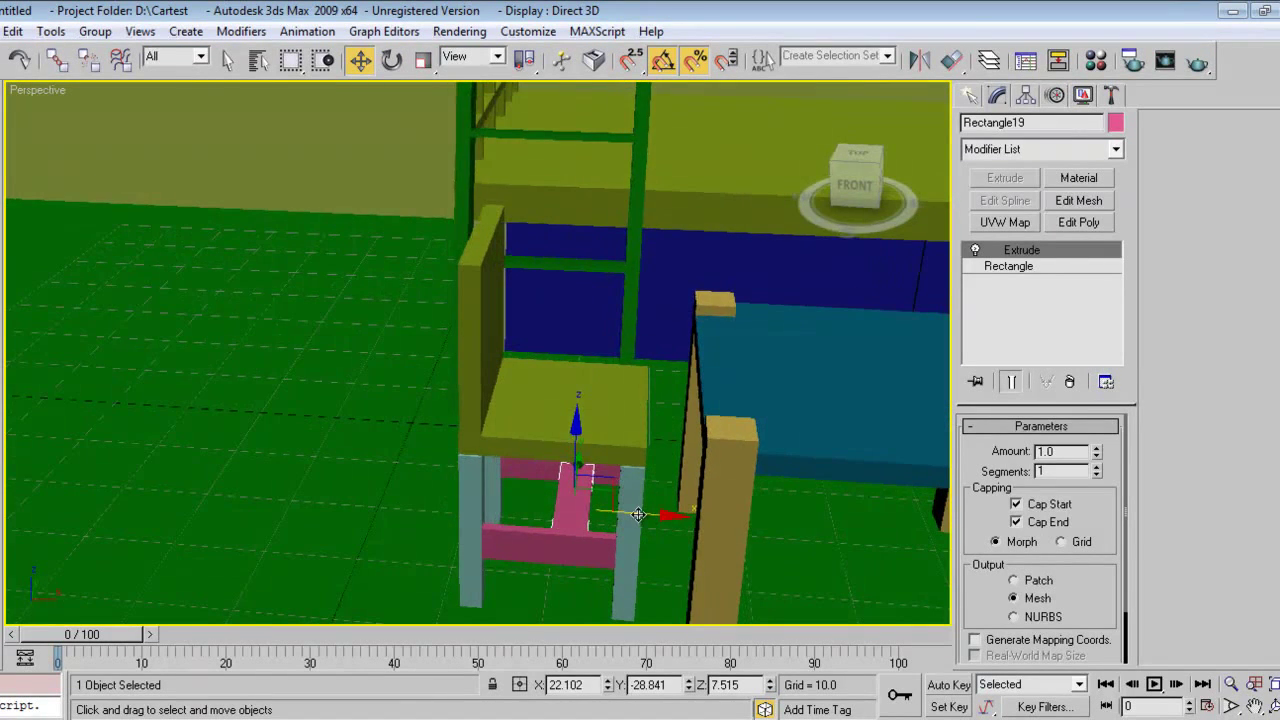
key(ctrl+z)
alt+middle_drag(632, 528, 669, 506)
alt+middle_drag(656, 453, 657, 503)
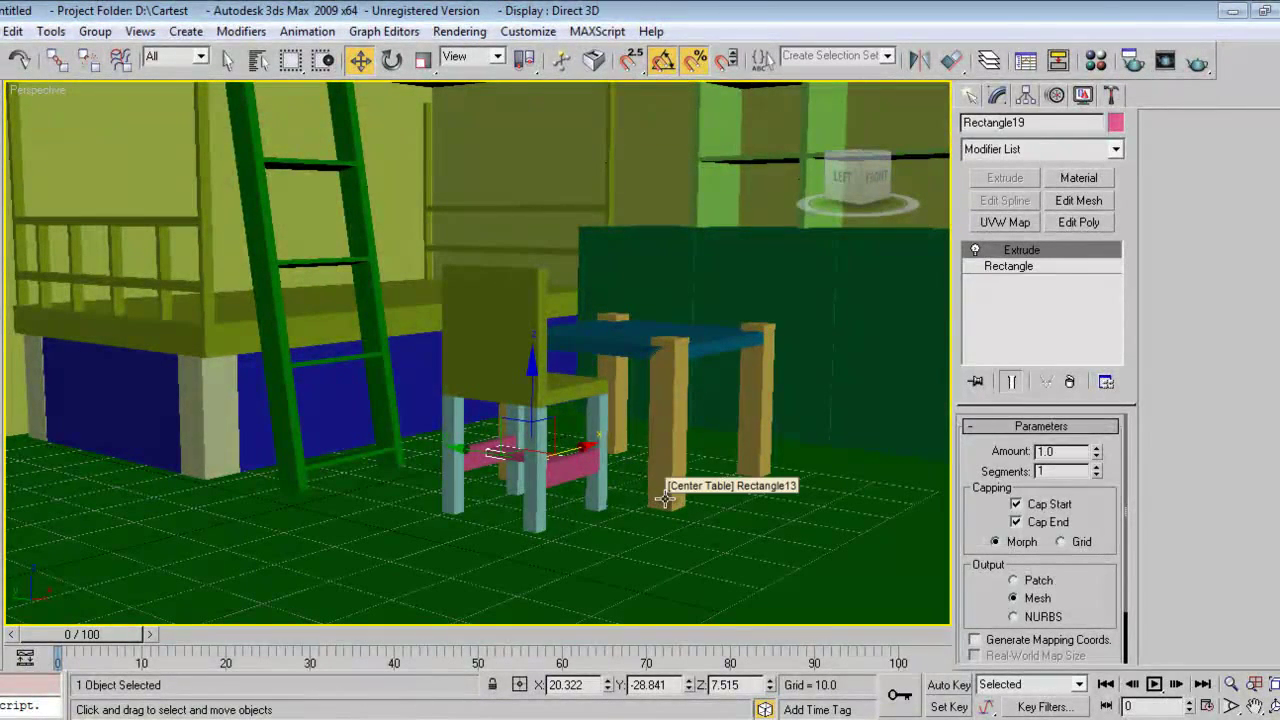
alt+middle_drag(640, 443, 606, 486)
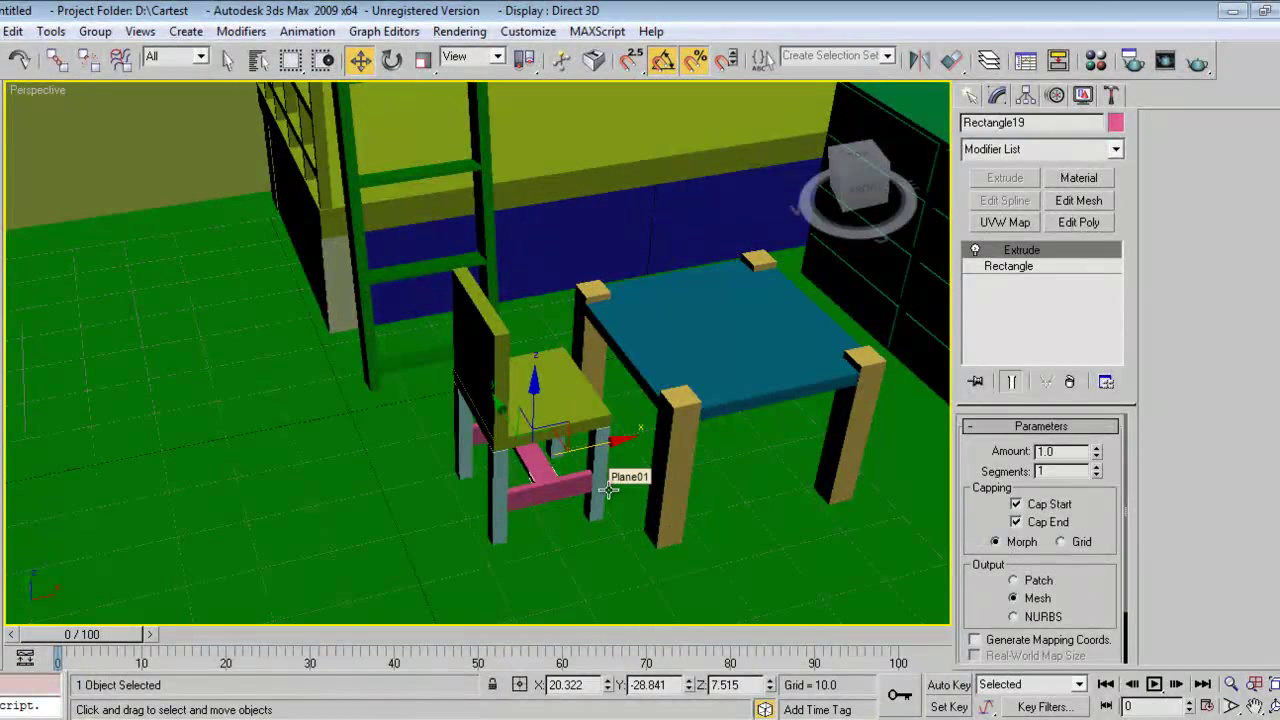
- Select all the chair's parts in the top view and return to the shaded perspective view
key(F3)
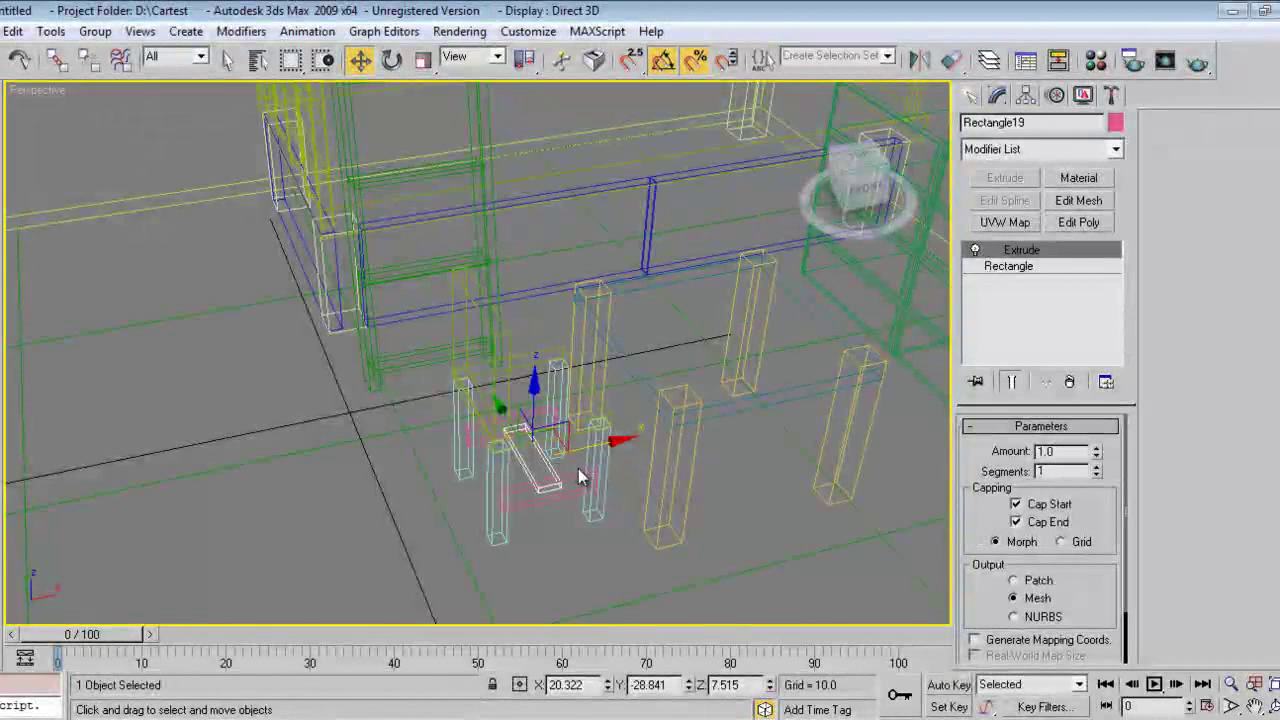
key(t)
scroll(567, 440, down, 2)
drag(384, 210, 654, 516)
drag(590, 376, 497, 356)
right_click(497, 356)
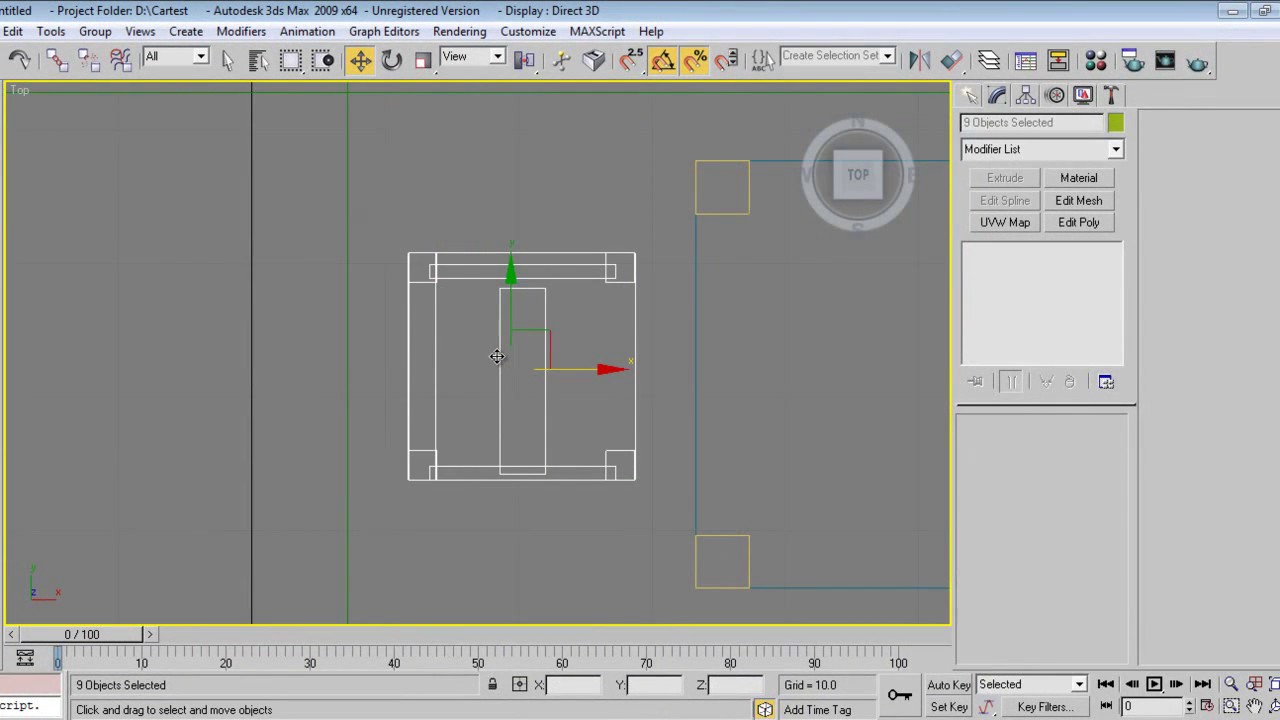
key(p)
key(F3)
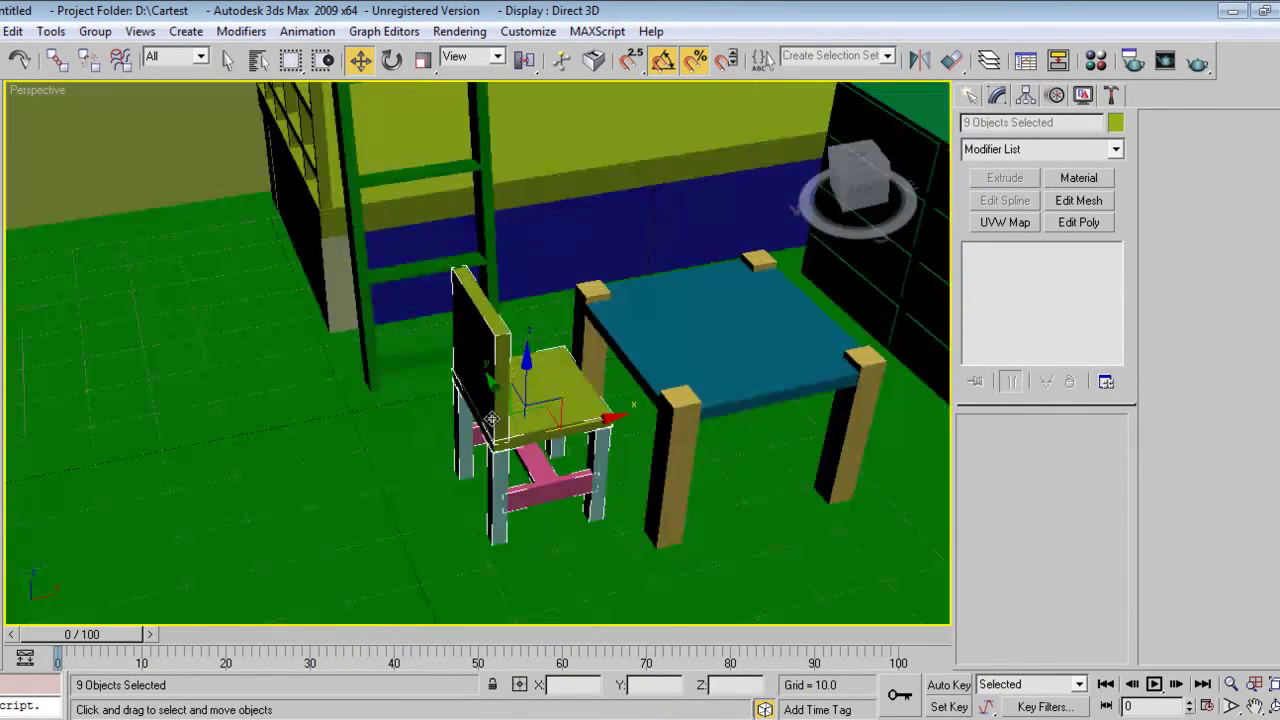
- Select the flat cross rail under the seat and add an Edit Poly modifier to it
alt+middle_drag(465, 498, 605, 473)
scroll(440, 494, up, 3)
scroll(494, 509, up, 2)
middle_drag(494, 509, 497, 417)
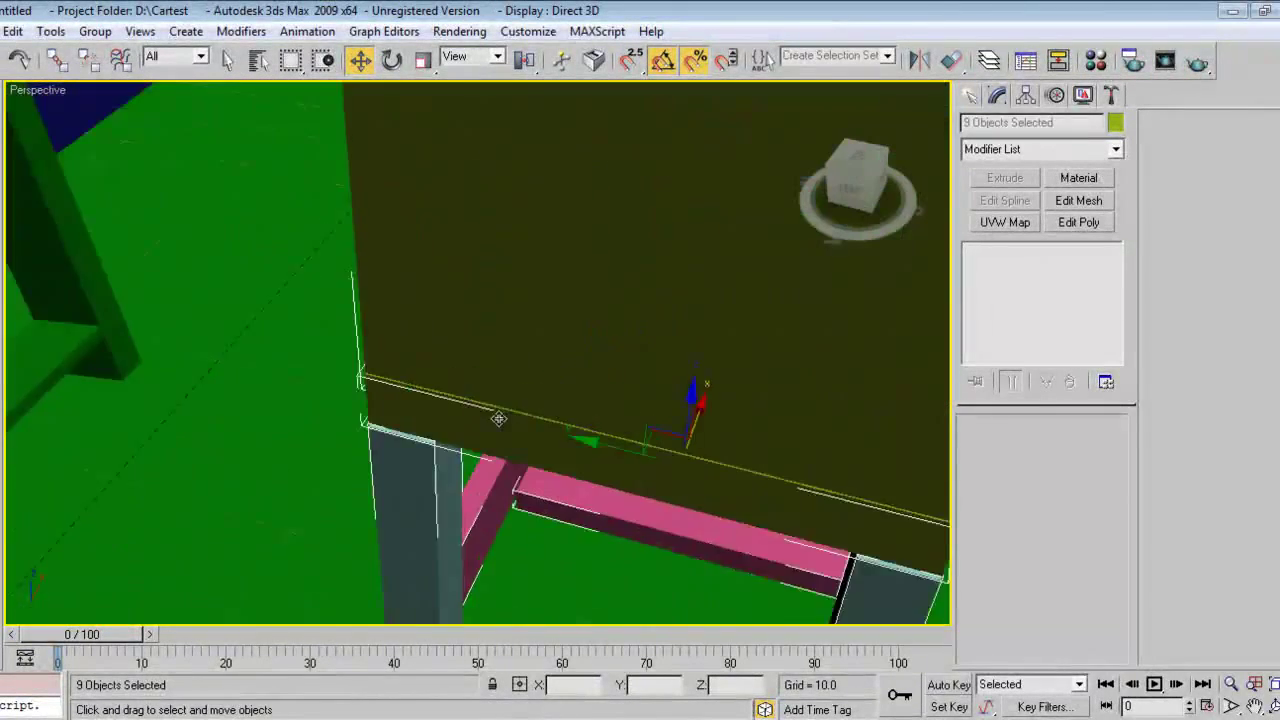
scroll(540, 375, up, 1)
middle_drag(562, 365, 569, 344)
click(560, 522)
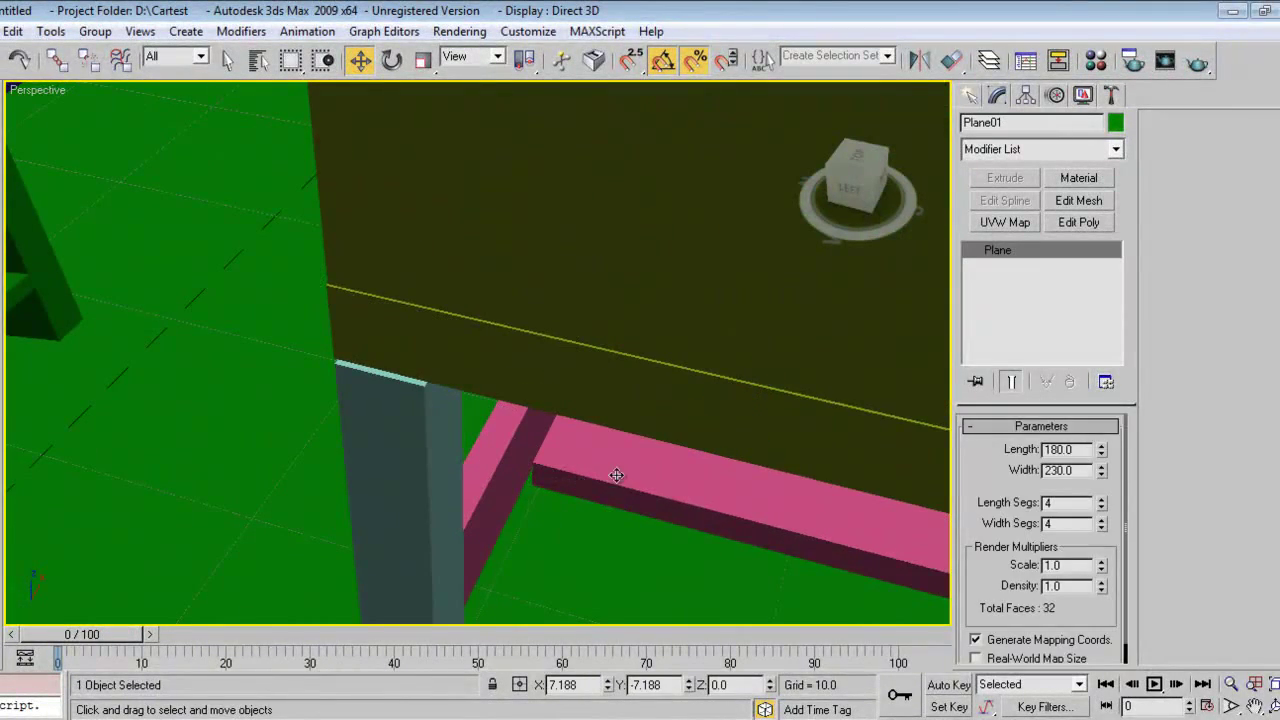
key(F3)
click(616, 489)
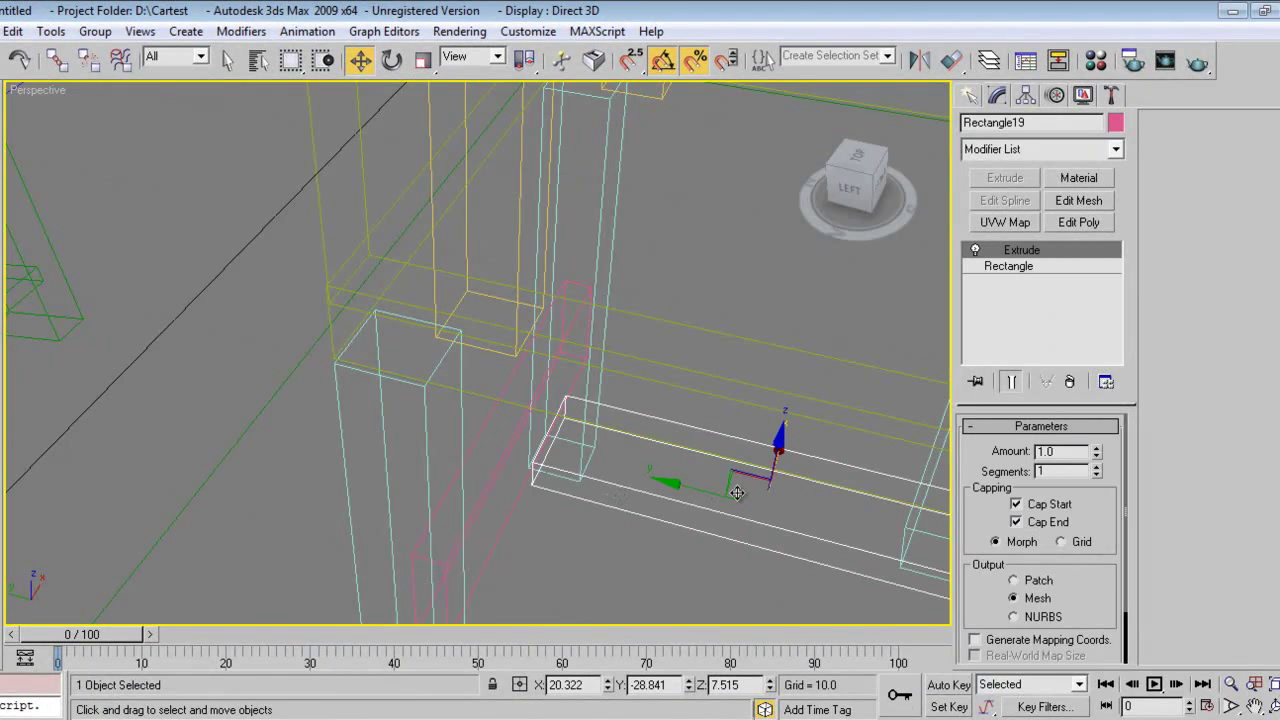
key(F3)
click(1078, 222)
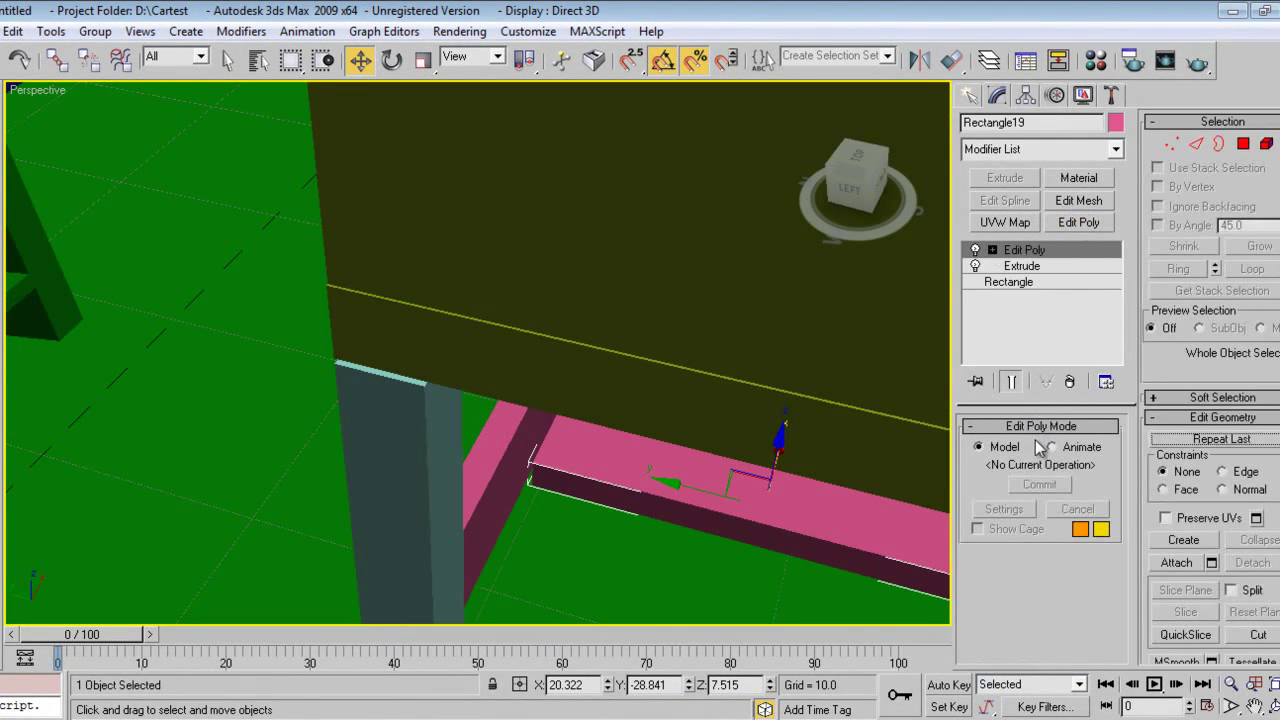
- Move the vertices at the cross rail's short end outward so that it meets the side rail, and leave vertex editing
click(1172, 147)
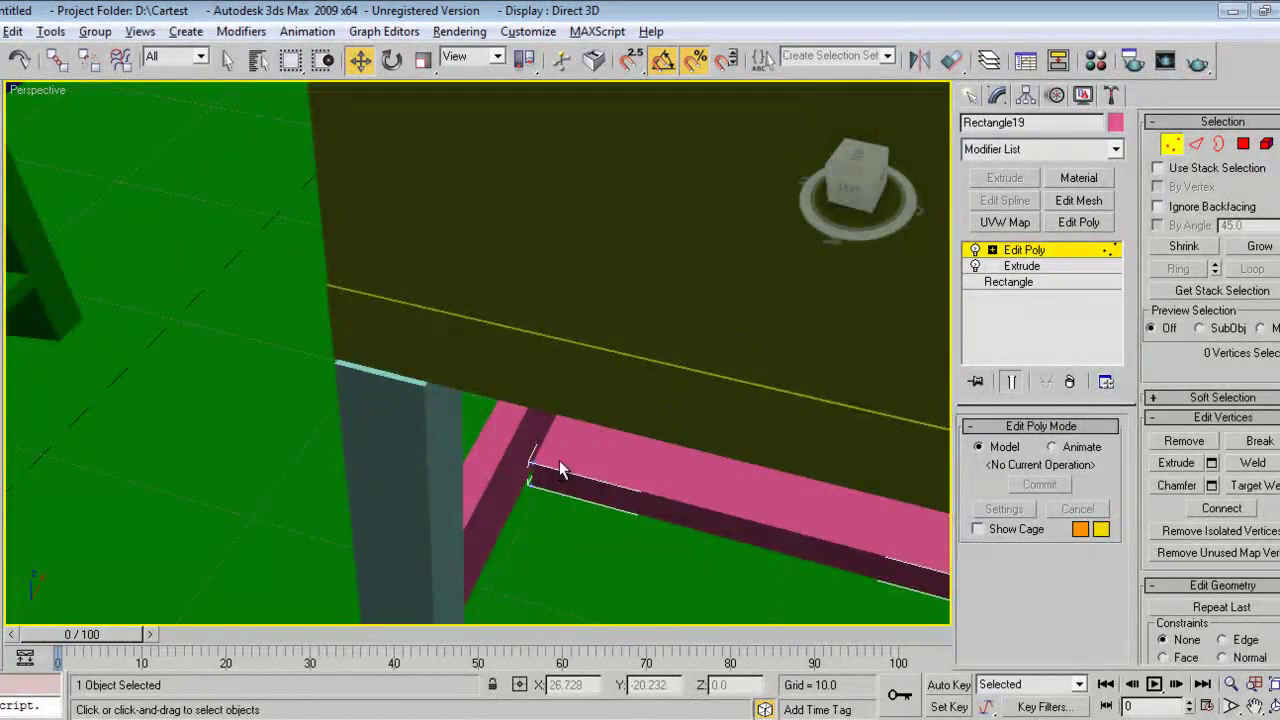
alt+middle_drag(559, 460, 516, 455)
drag(471, 375, 606, 622)
drag(455, 477, 432, 477)
click(970, 95)
- Select all the chair's parts in the top view and group them under the name Chair
alt+middle_drag(677, 423, 543, 471)
key(t)
drag(379, 213, 665, 521)
key(z)
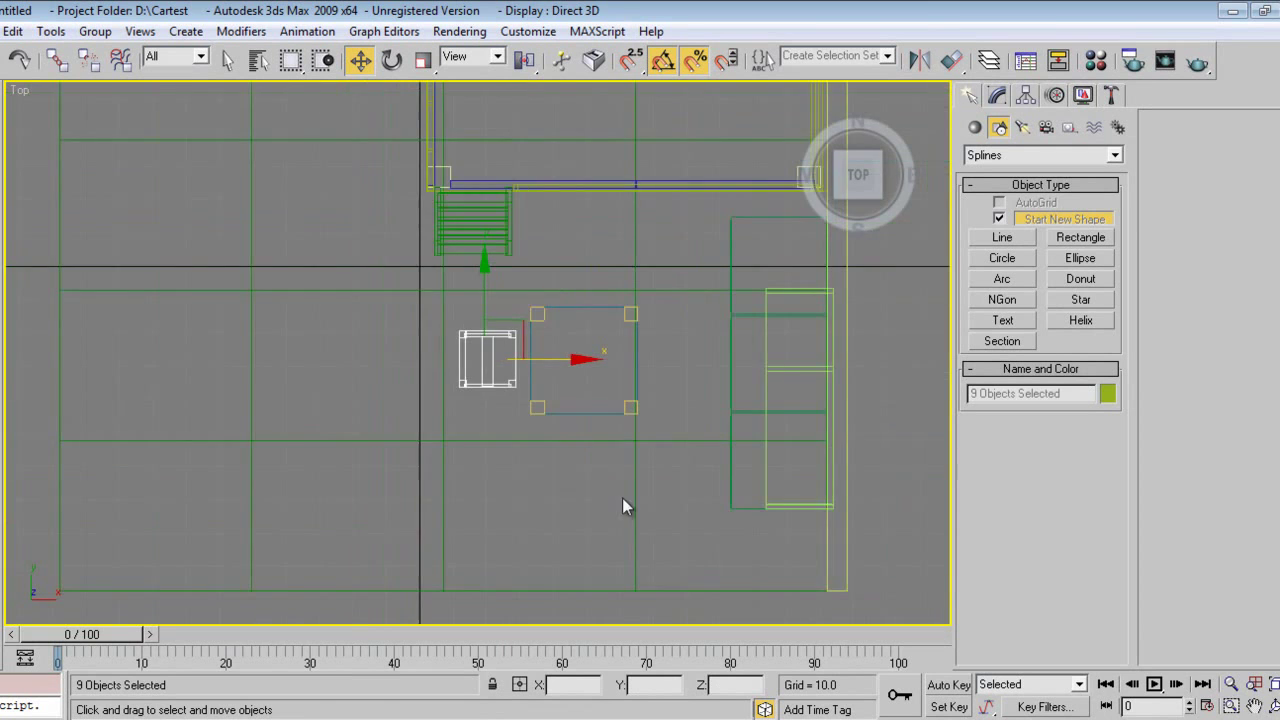
scroll(510, 406, up, 2)
click(95, 31)
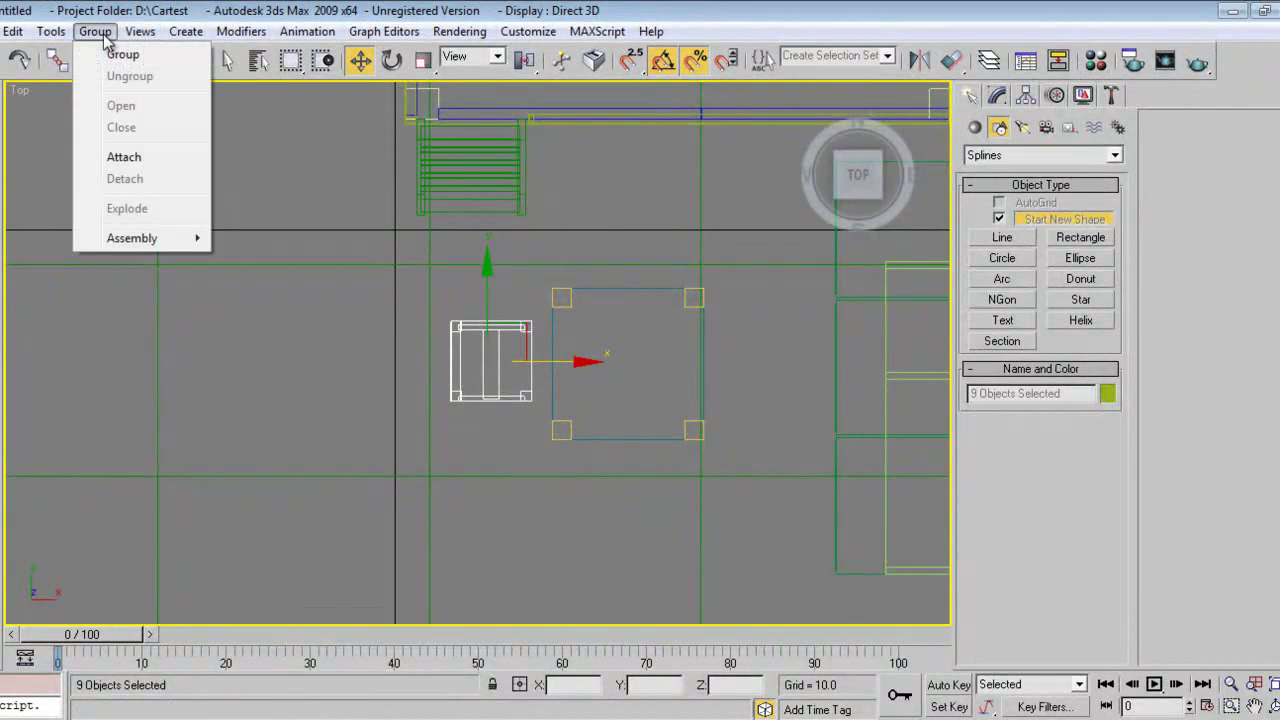
click(118, 47)
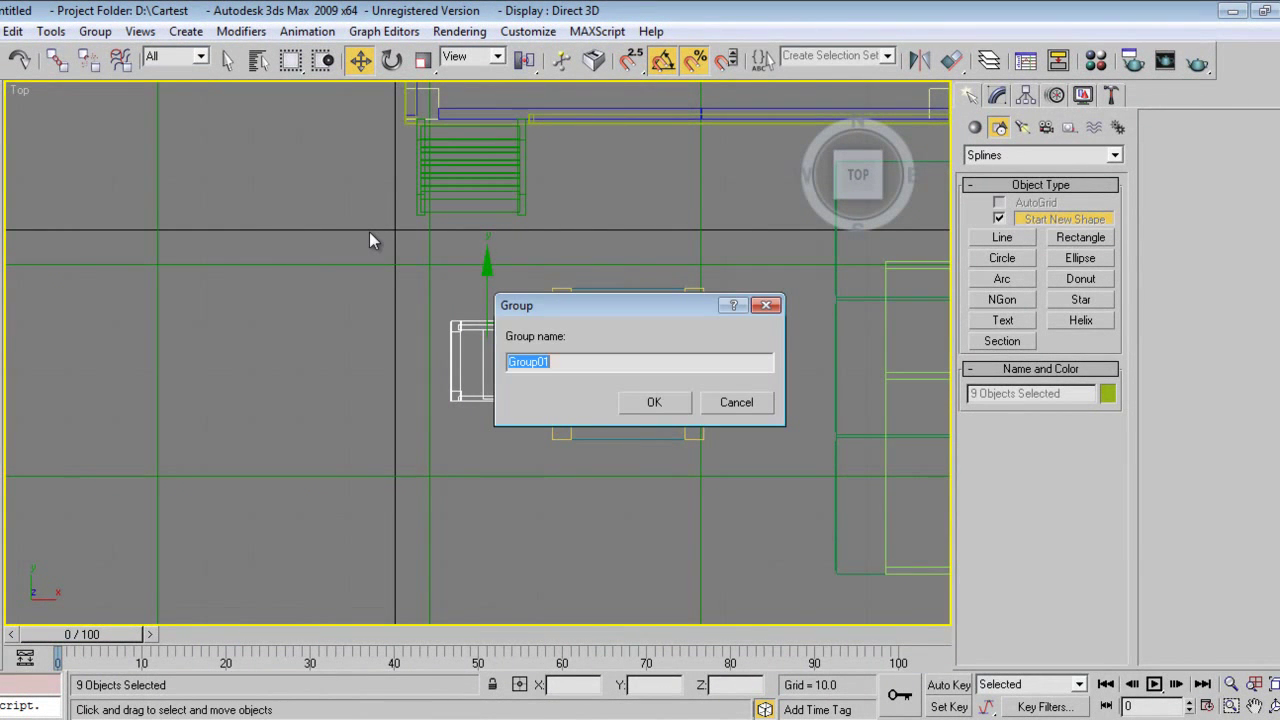
text(Chair)
key(Return)
- Mirror the chair across X as a copy and move the copy to the table's opposite side, at about X 69.1
key(p)
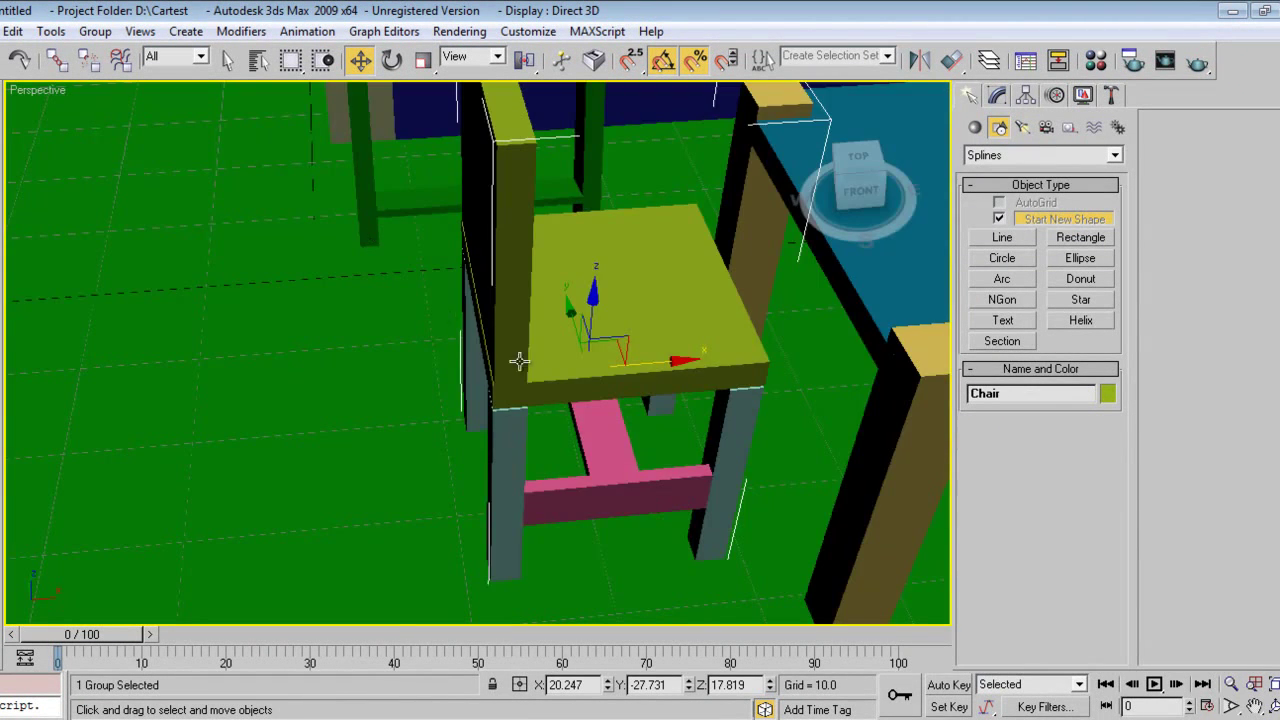
scroll(564, 365, down, 5)
mouse_move(564, 365)
middle_down()
mouse_move(532, 420)
mouse_move(551, 437)
mouse_move(532, 428)
middle_up()
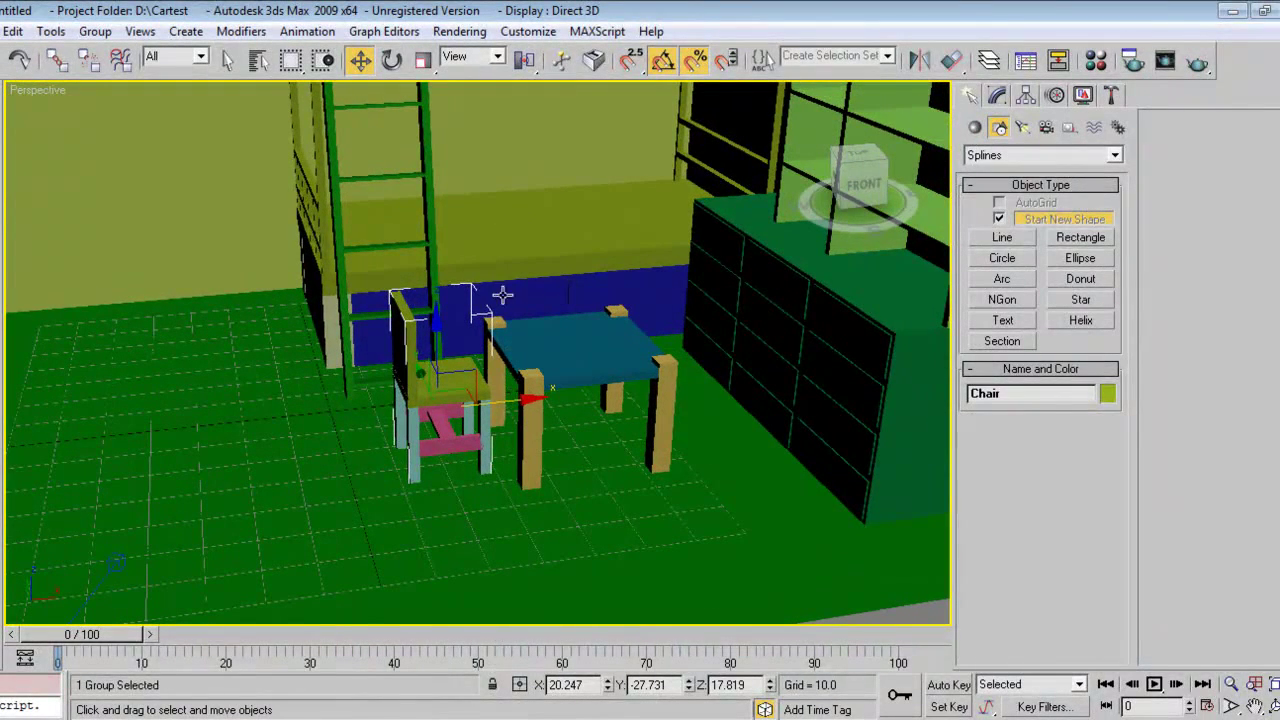
click(920, 59)
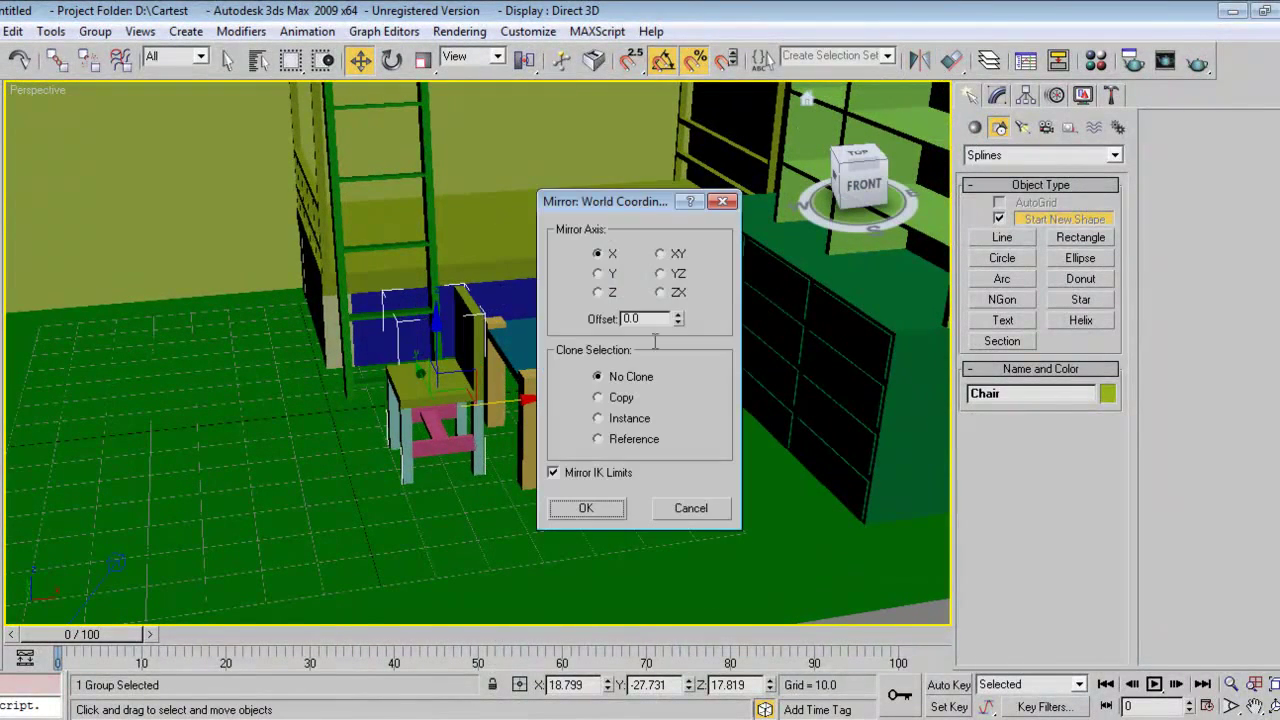
click(617, 397)
click(586, 508)
drag(516, 410, 737, 376)
- Rotate the original chair slightly about Z and the mirrored chair 10 degrees about Z
scroll(610, 450, up, 2)
scroll(500, 474, up, 3)
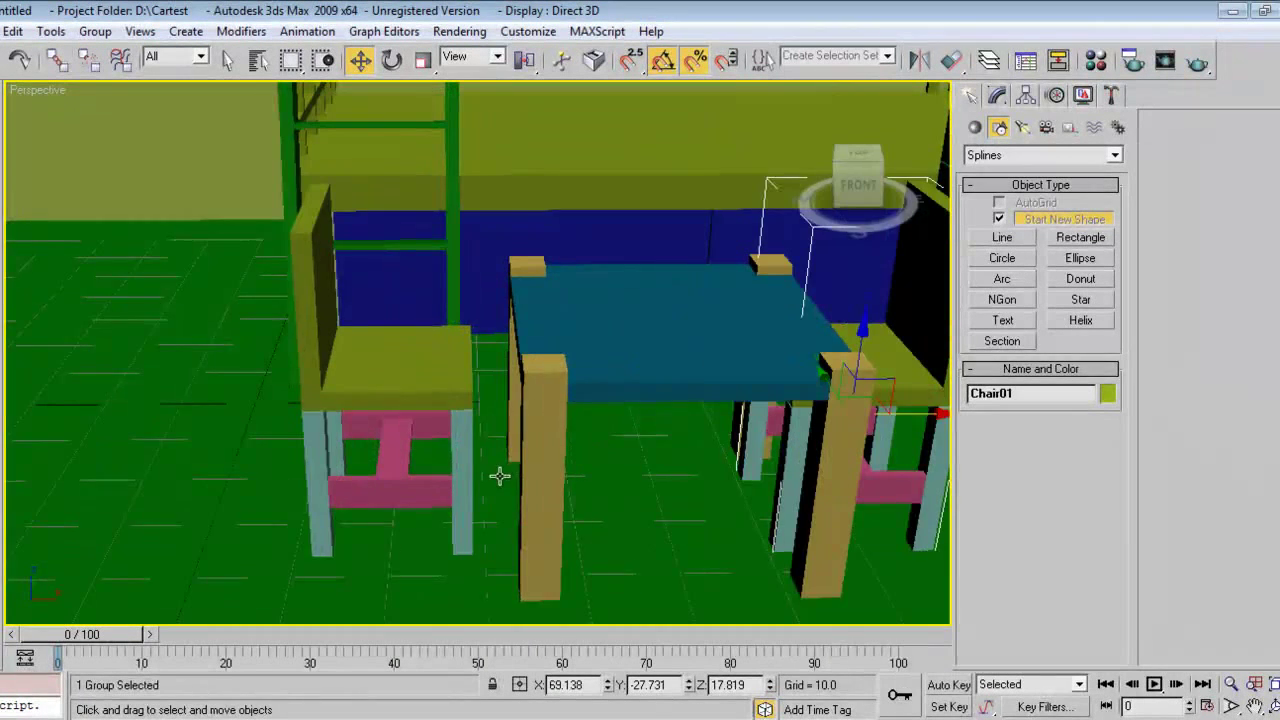
scroll(434, 486, up, 1)
click(431, 455)
key(e)
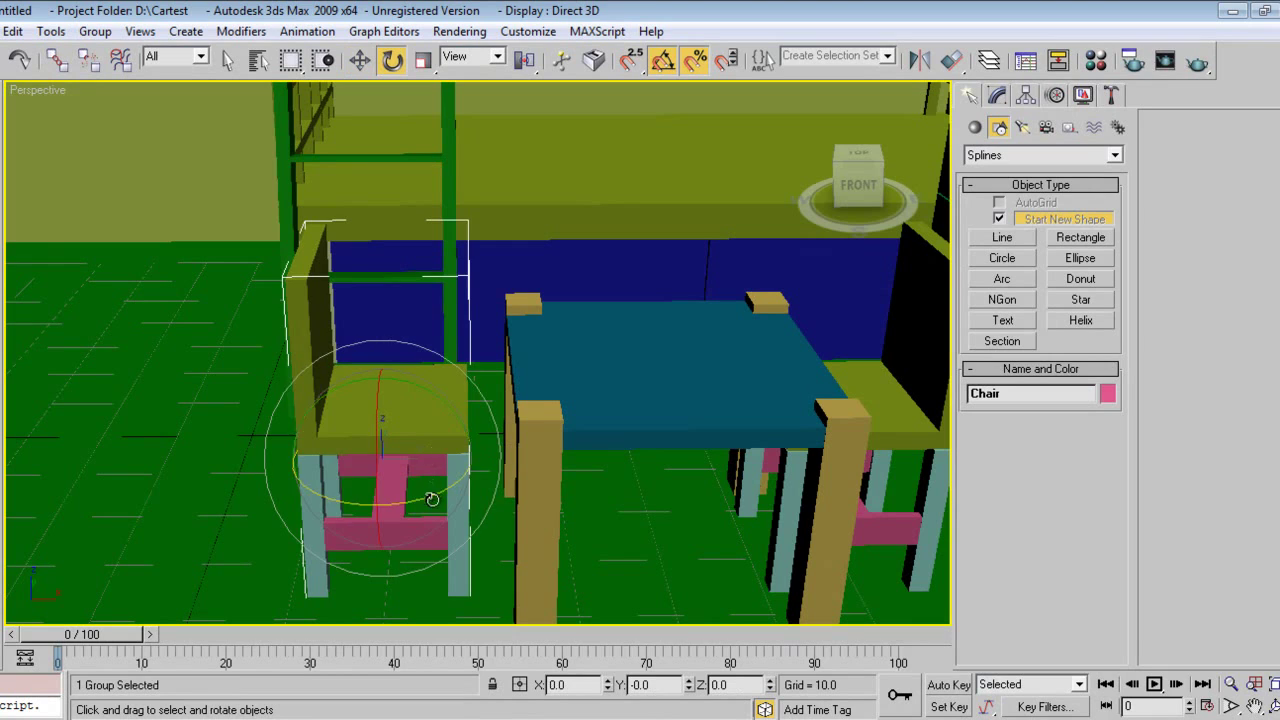
drag(432, 492, 404, 502)
middle_drag(590, 485, 400, 555)
click(733, 527)
drag(706, 570, 723, 560)
- Examine the furnished room from farther away and through the camera view
scroll(470, 540, down, 2)
alt+middle_drag(451, 557, 500, 548)
scroll(536, 436, down, 4)
alt+middle_drag(414, 480, 374, 494)
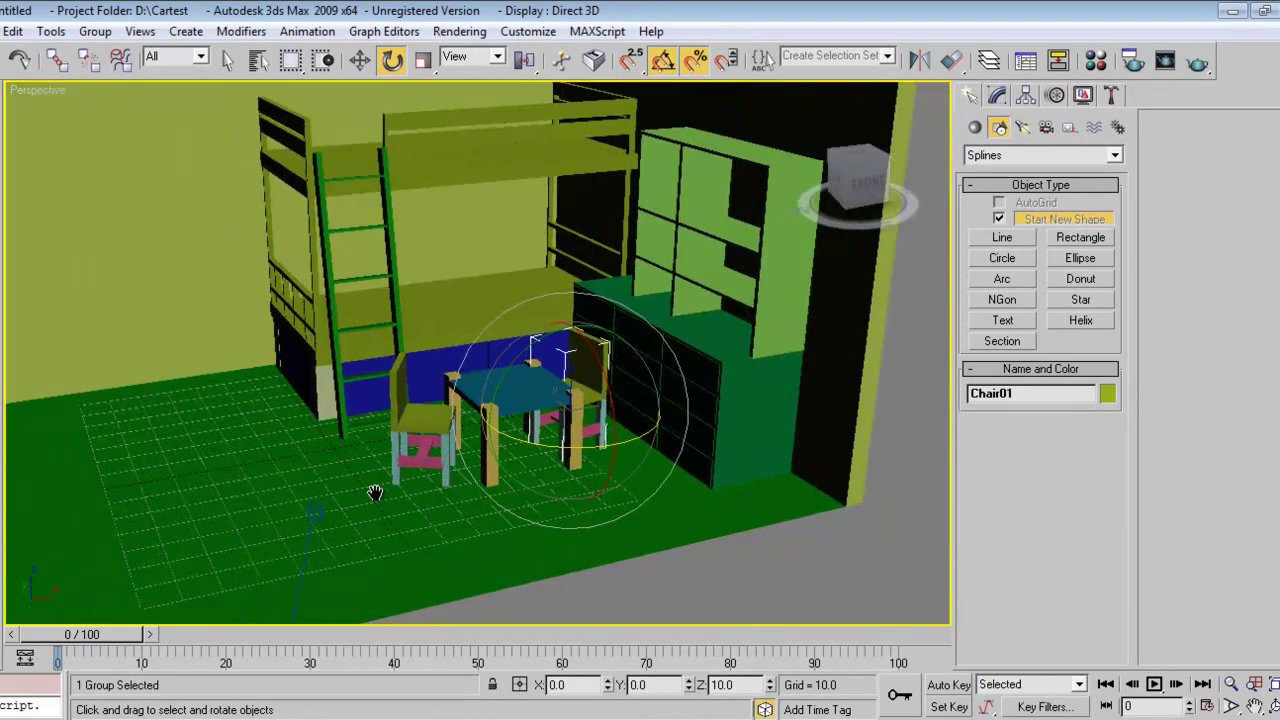
key(c)
key(ctrl+z)
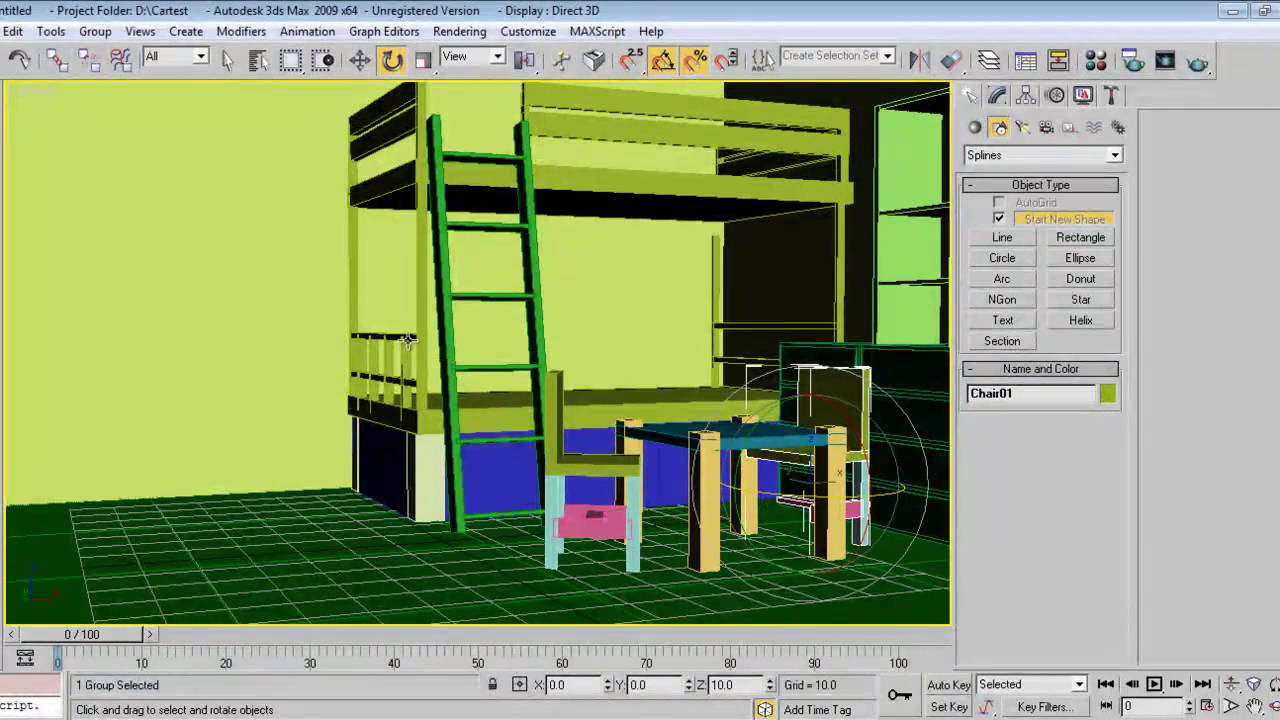
click(297, 306)
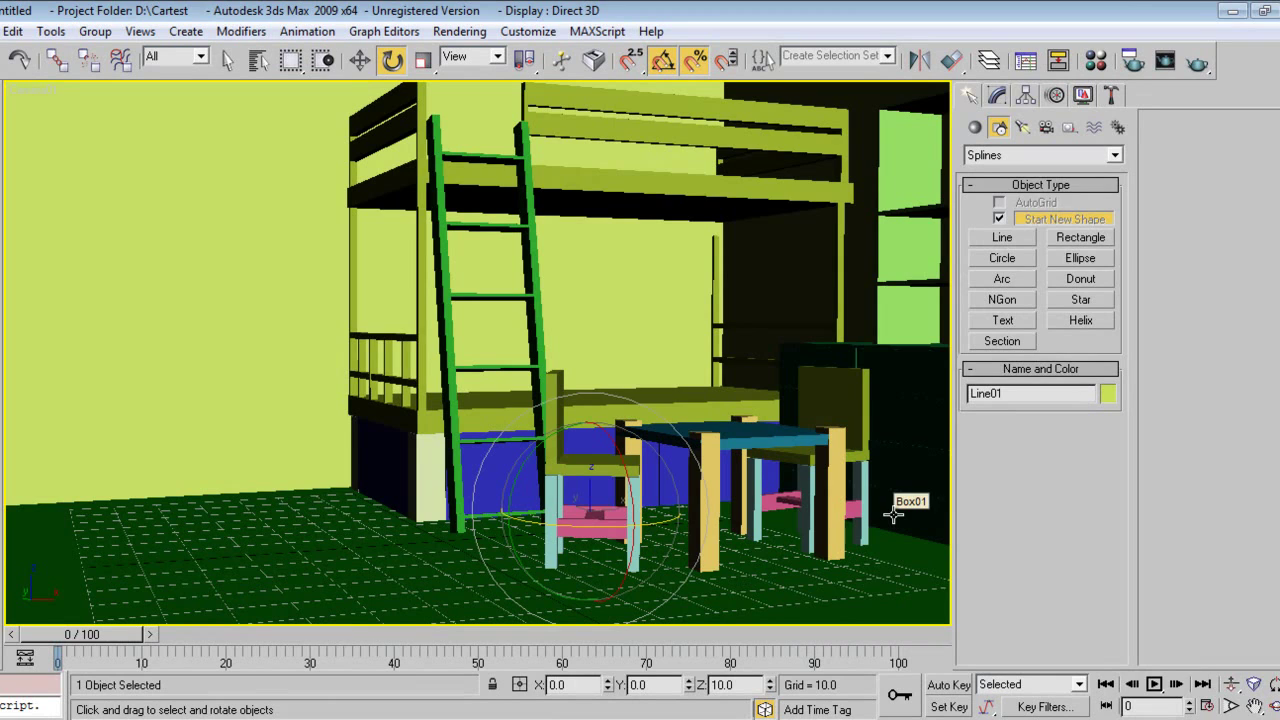